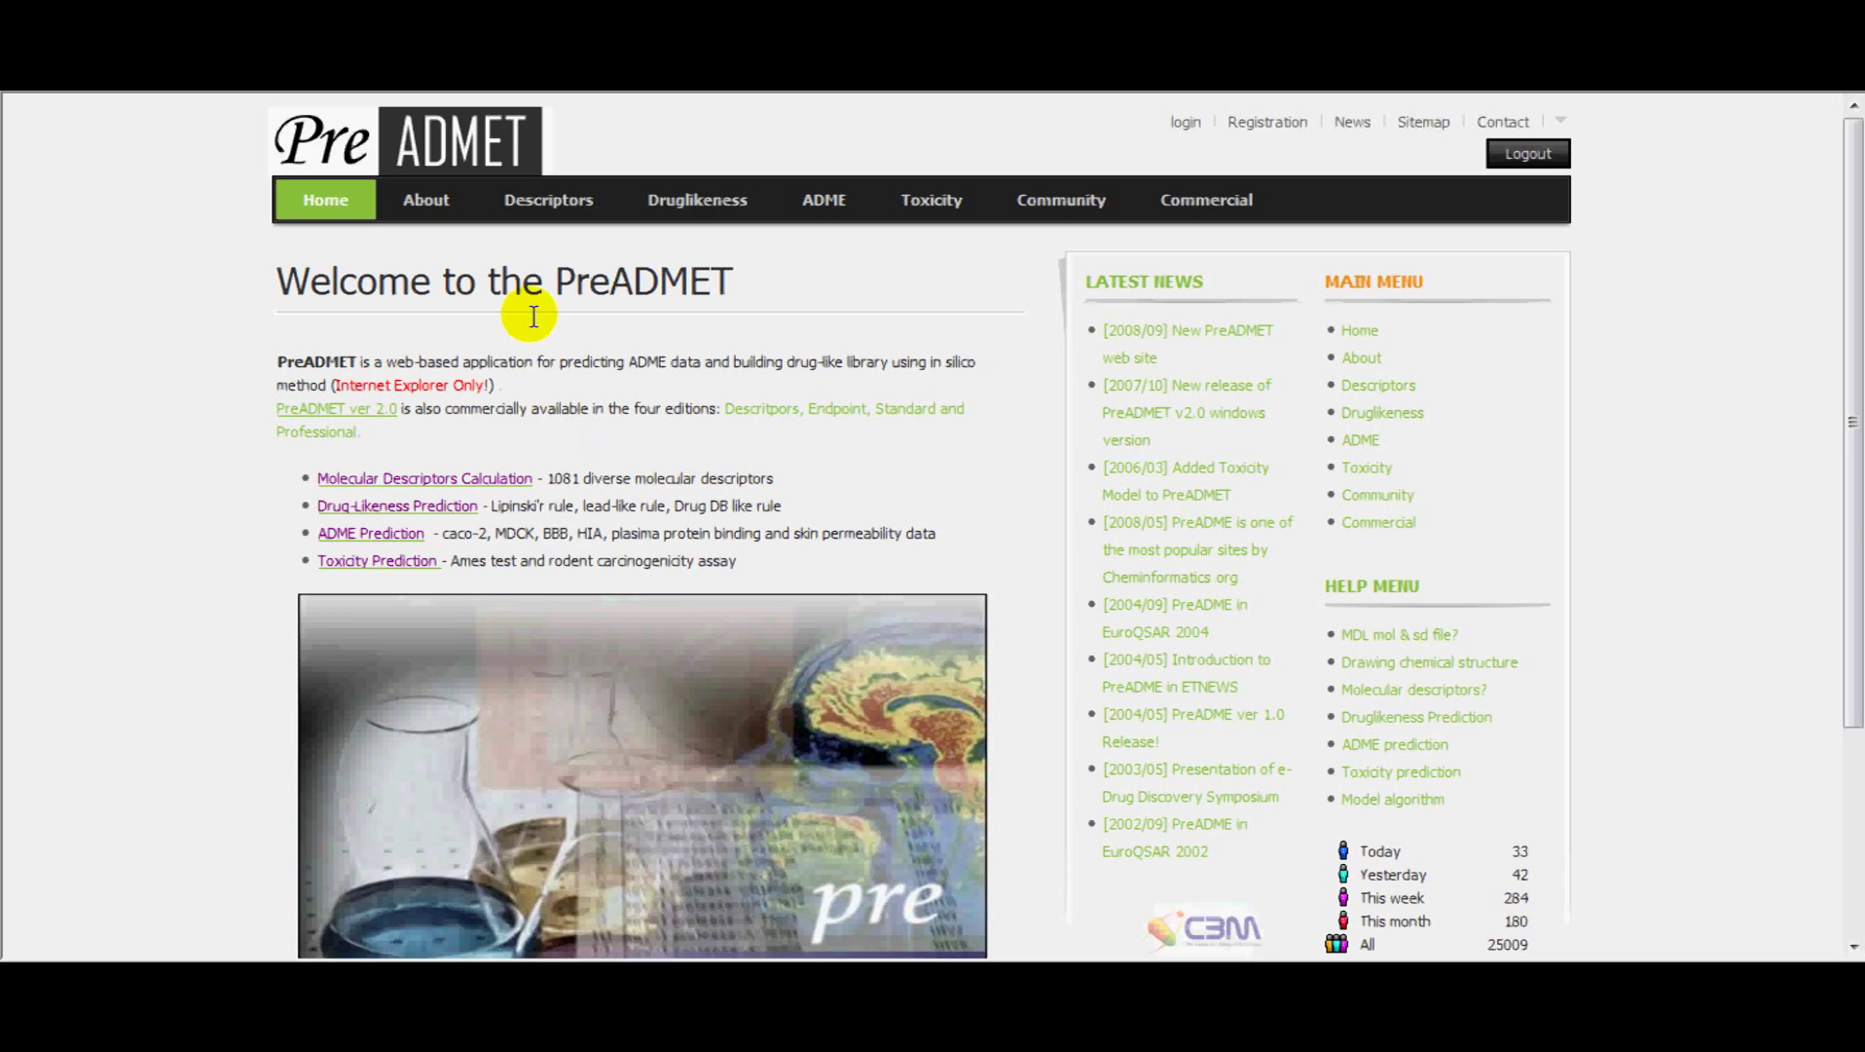
# Step: Open the Drug-Likeness Prediction page and load paracetamol.mol into the structure drawing area
pyautogui.click(383, 504)
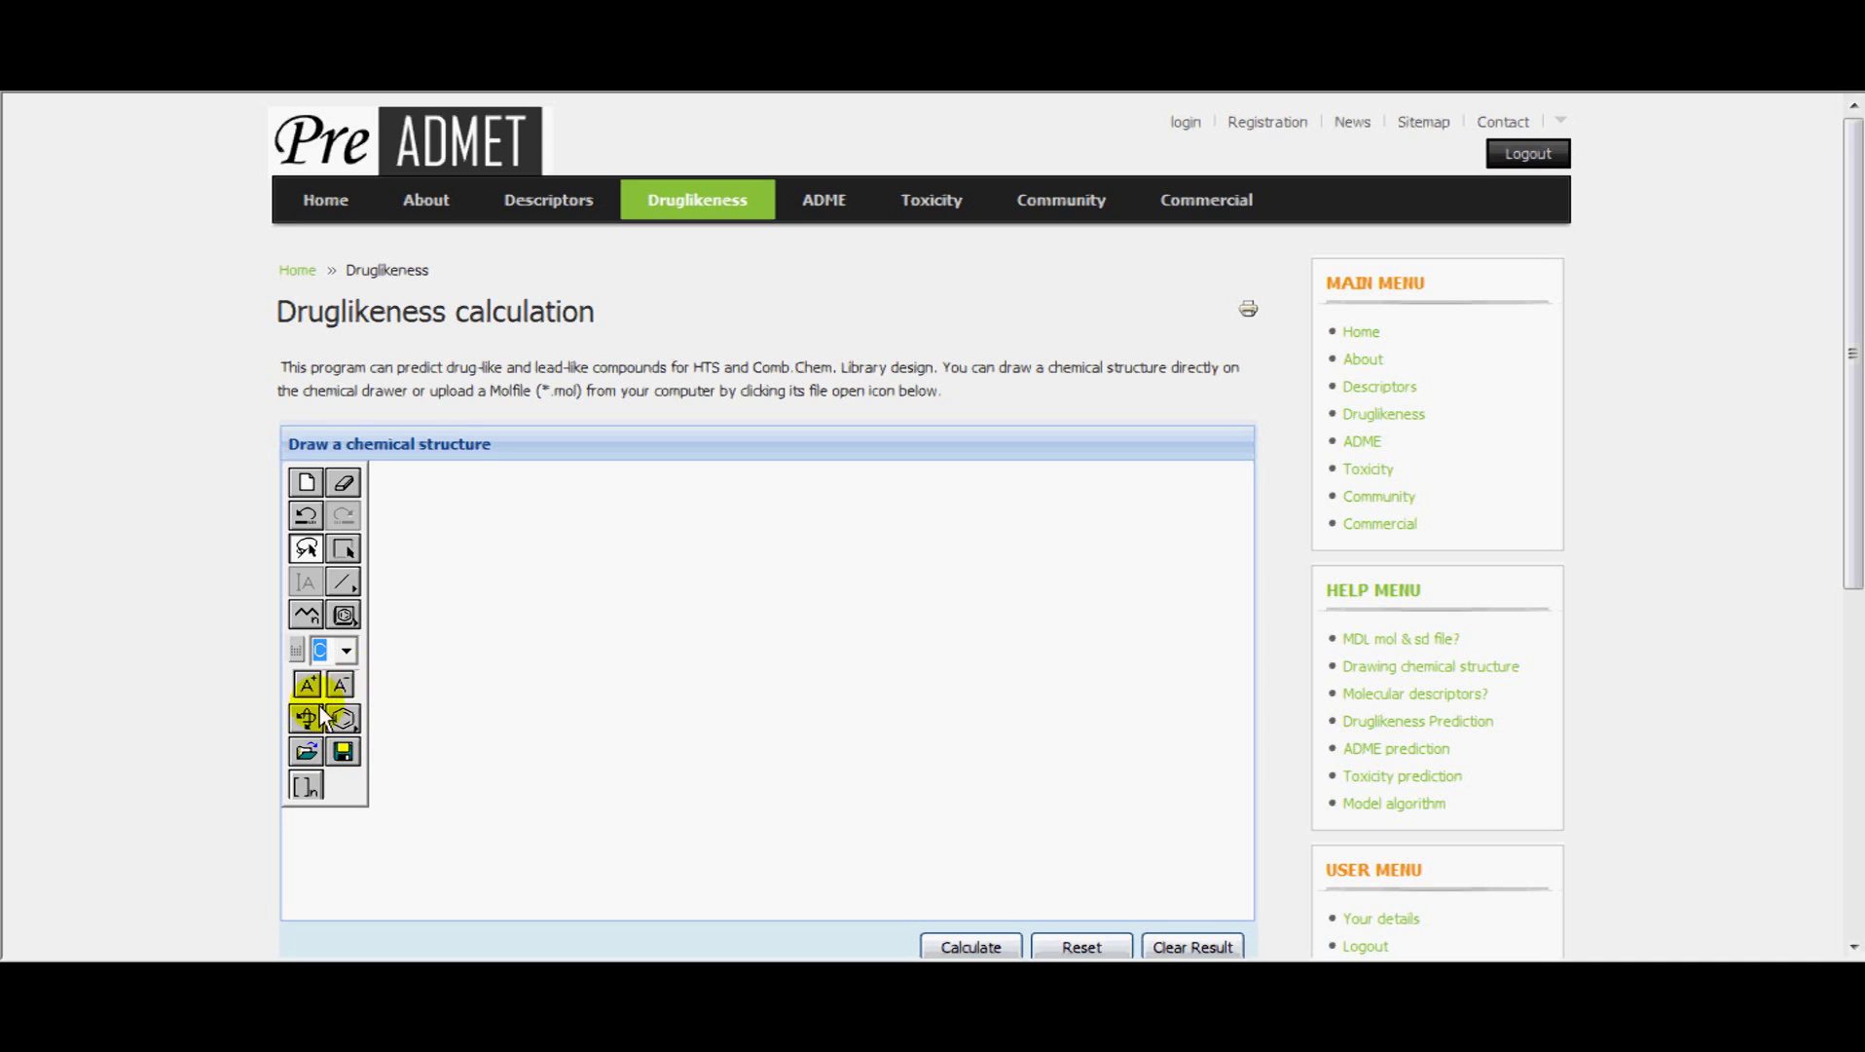
pyautogui.click(307, 751)
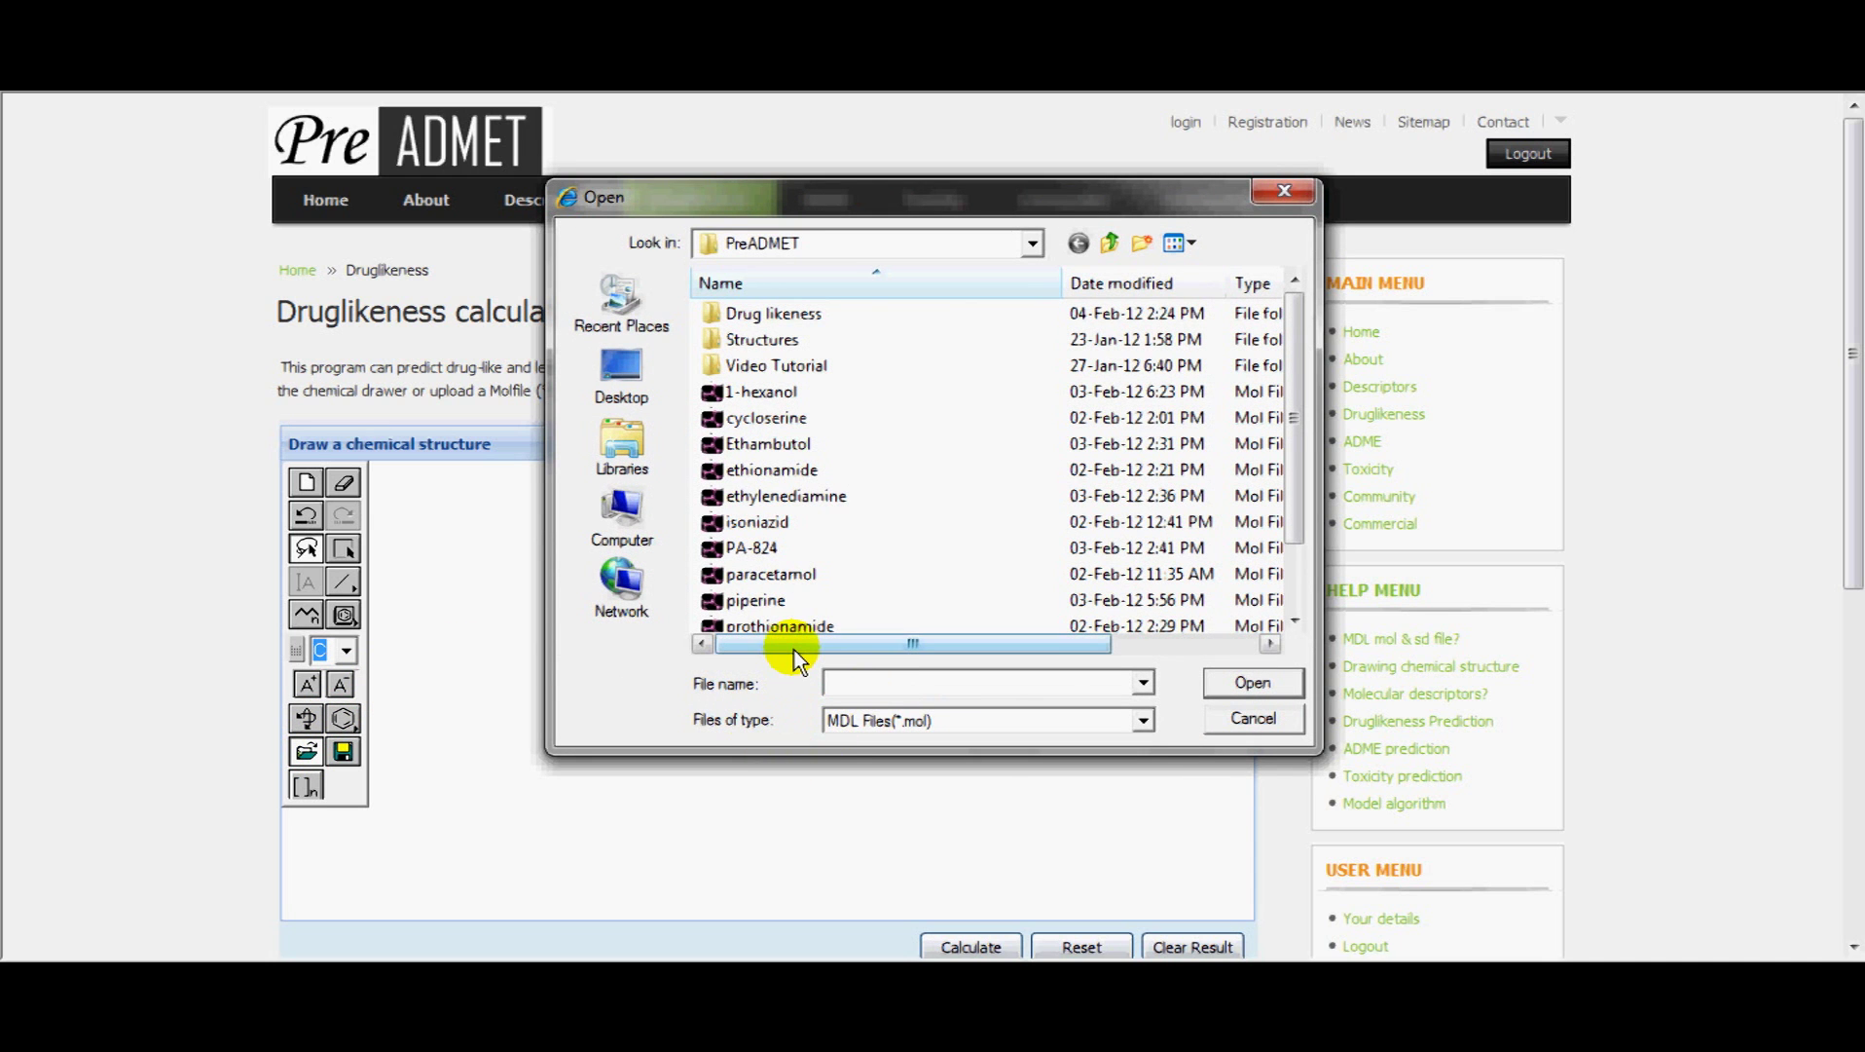
pyautogui.write('para')
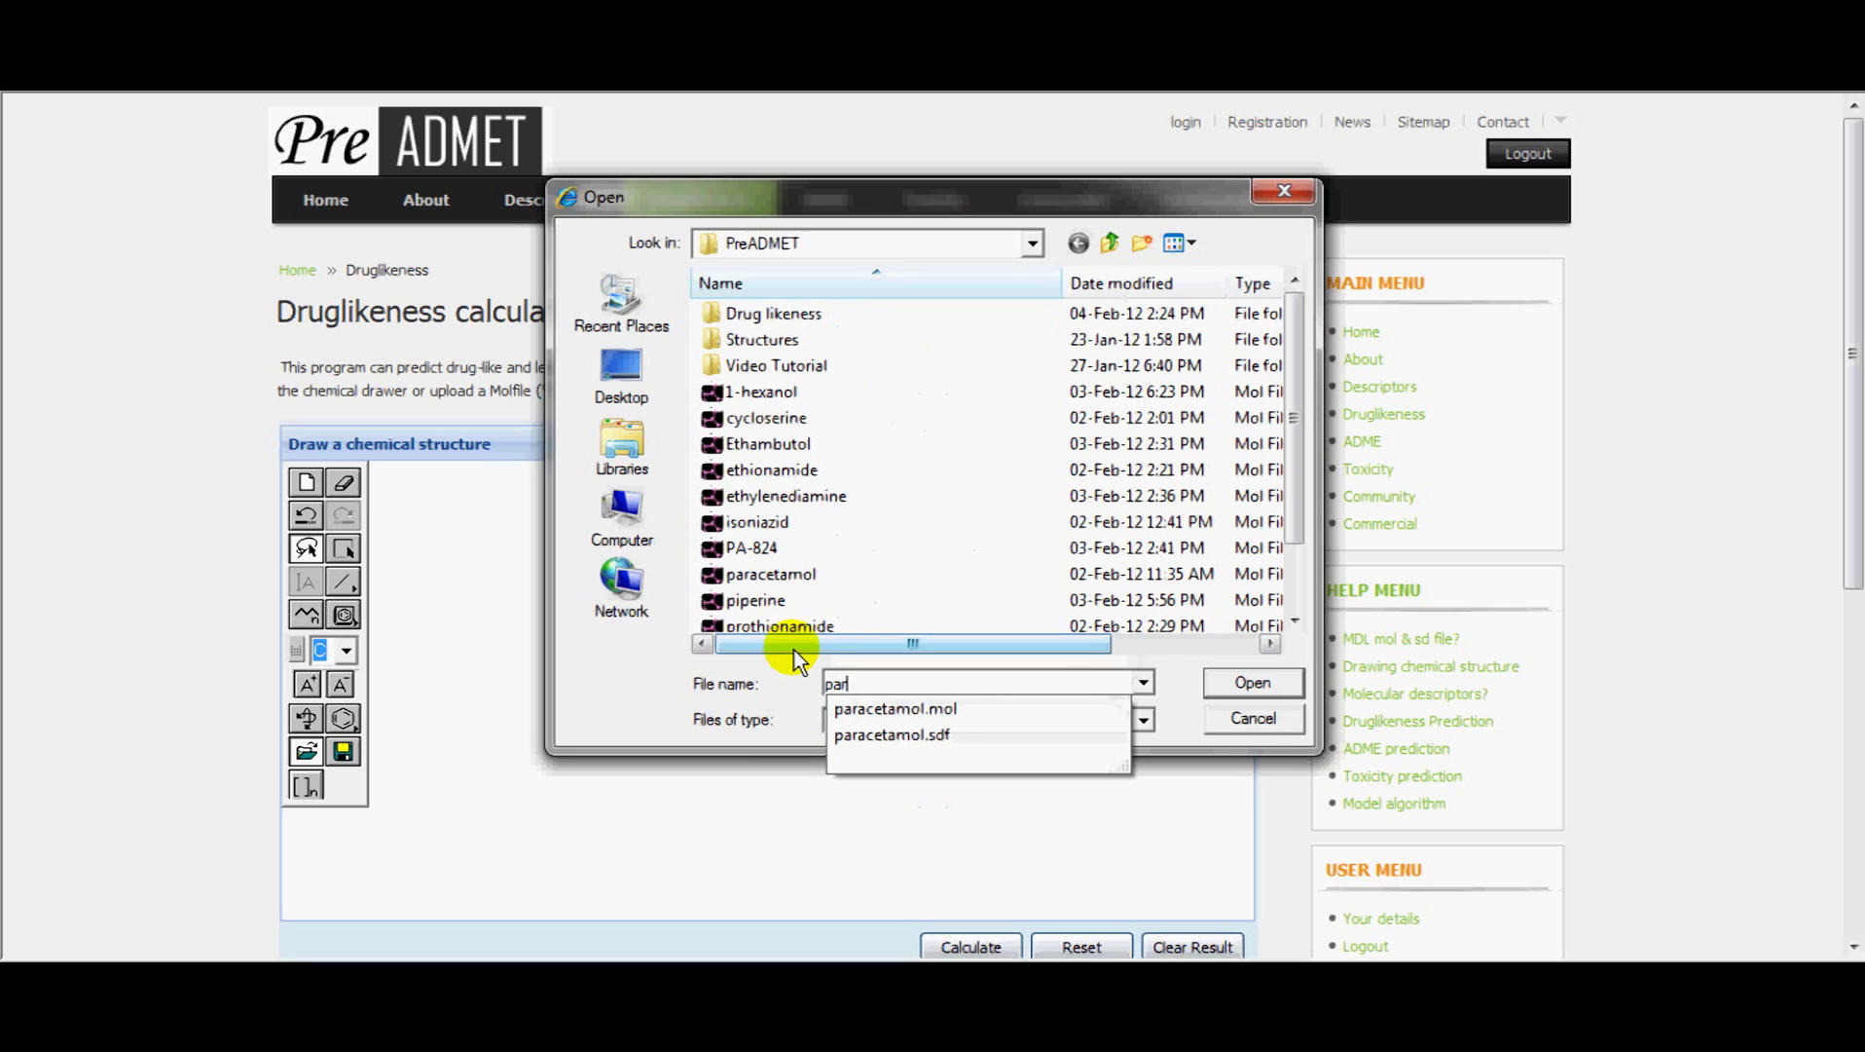
pyautogui.click(877, 708)
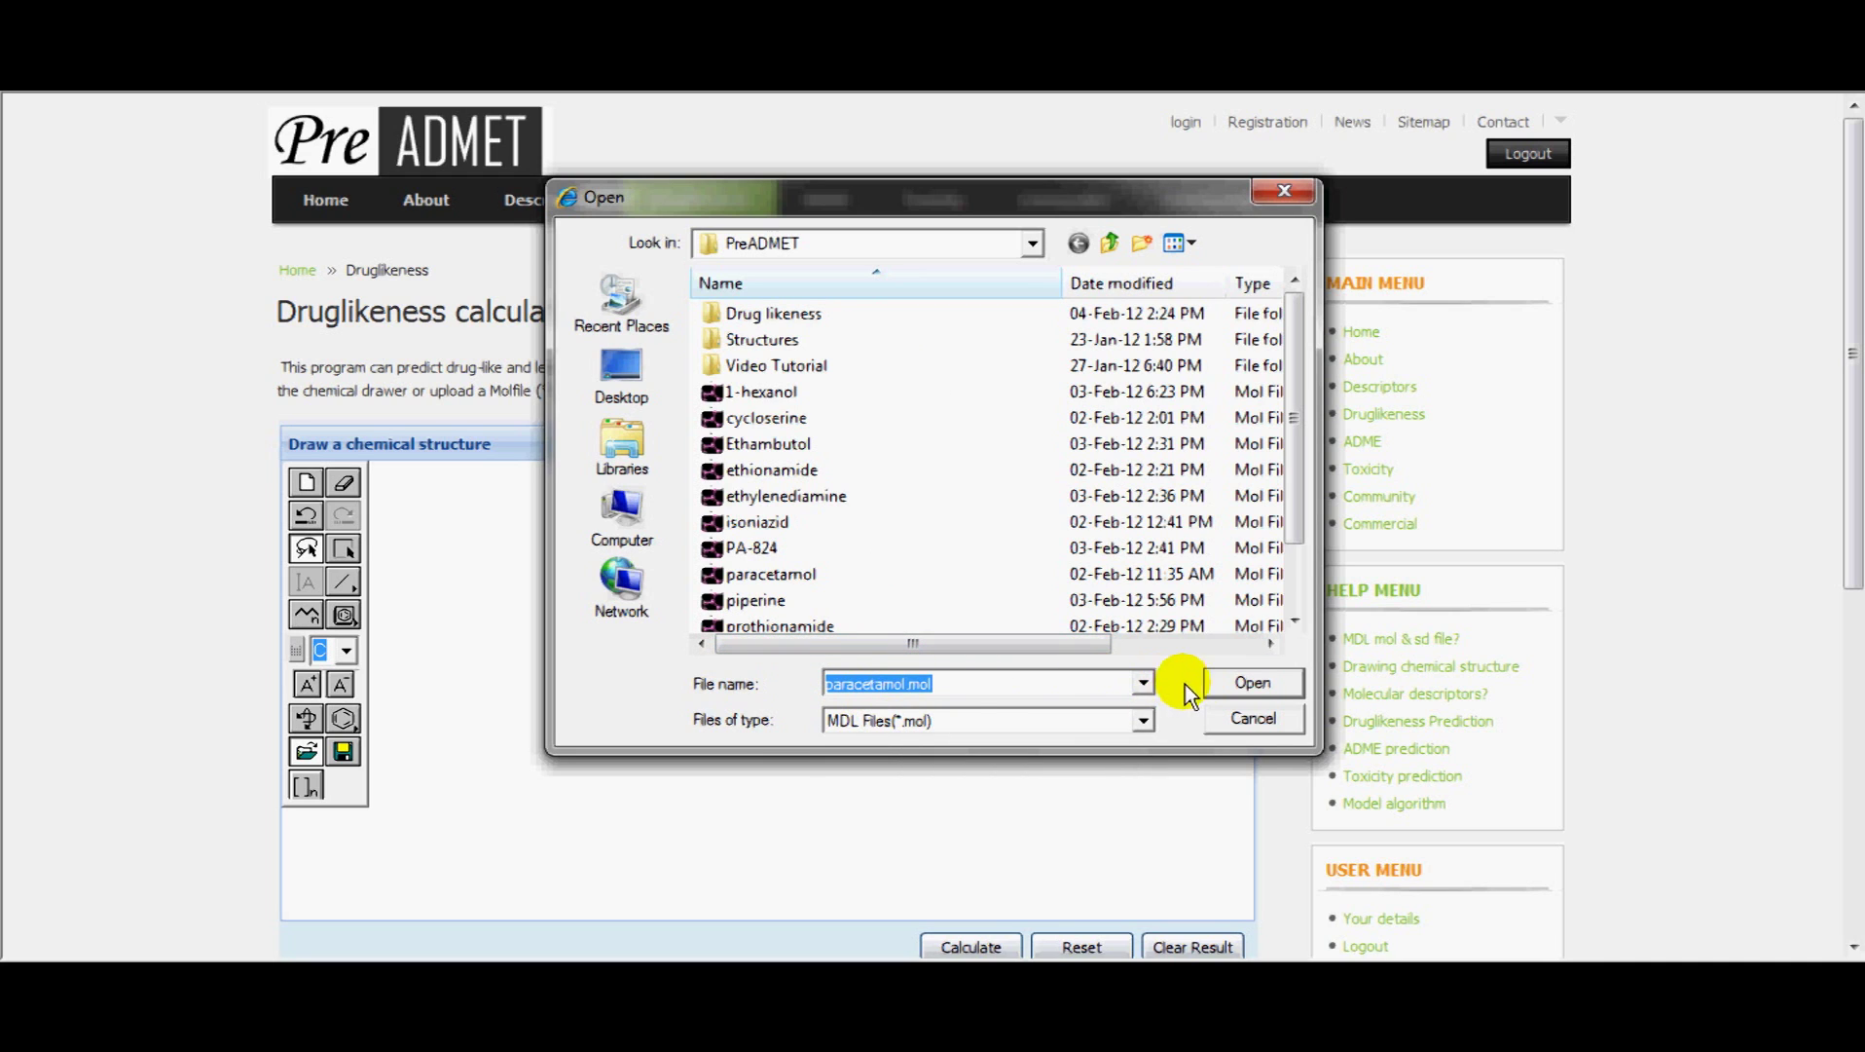
pyautogui.click(1216, 687)
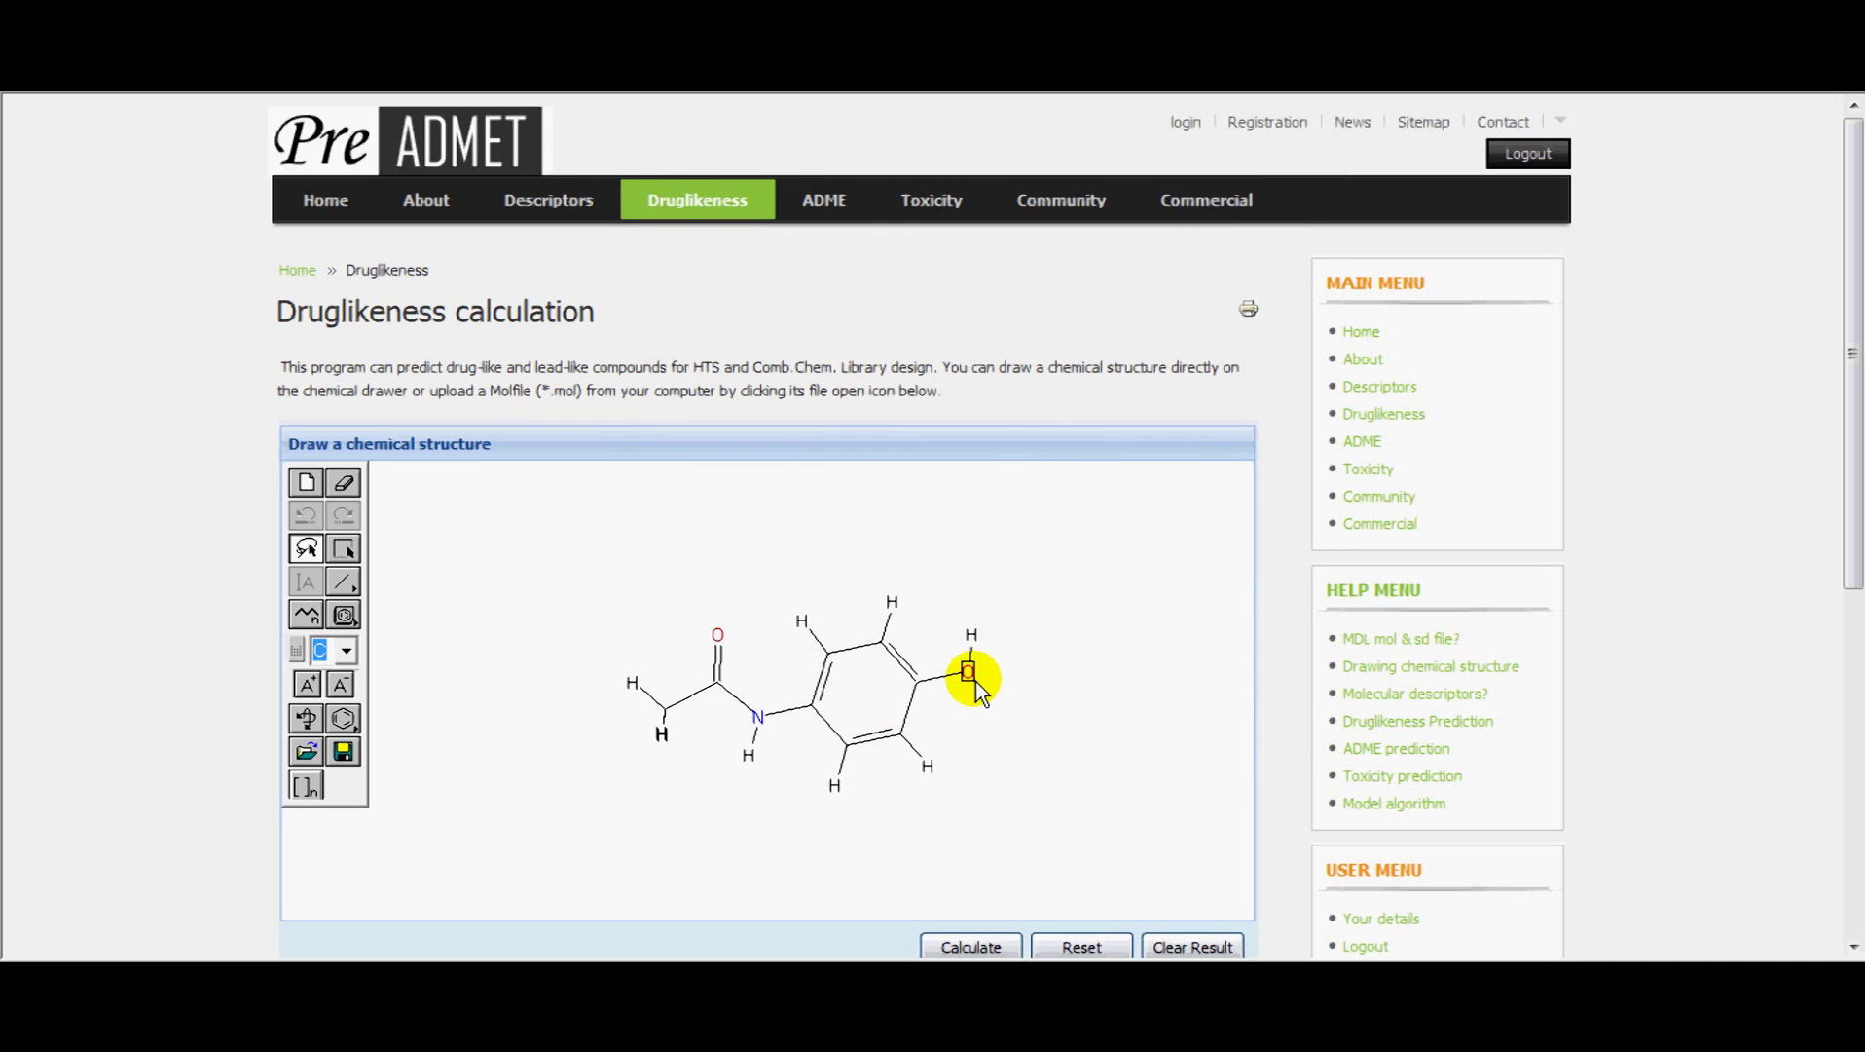
# Step: Enlarge the paracetamol structure and rotate it in 3D so the methyl hydrogens are spread apart
pyautogui.hotkey('ctrl', '2')
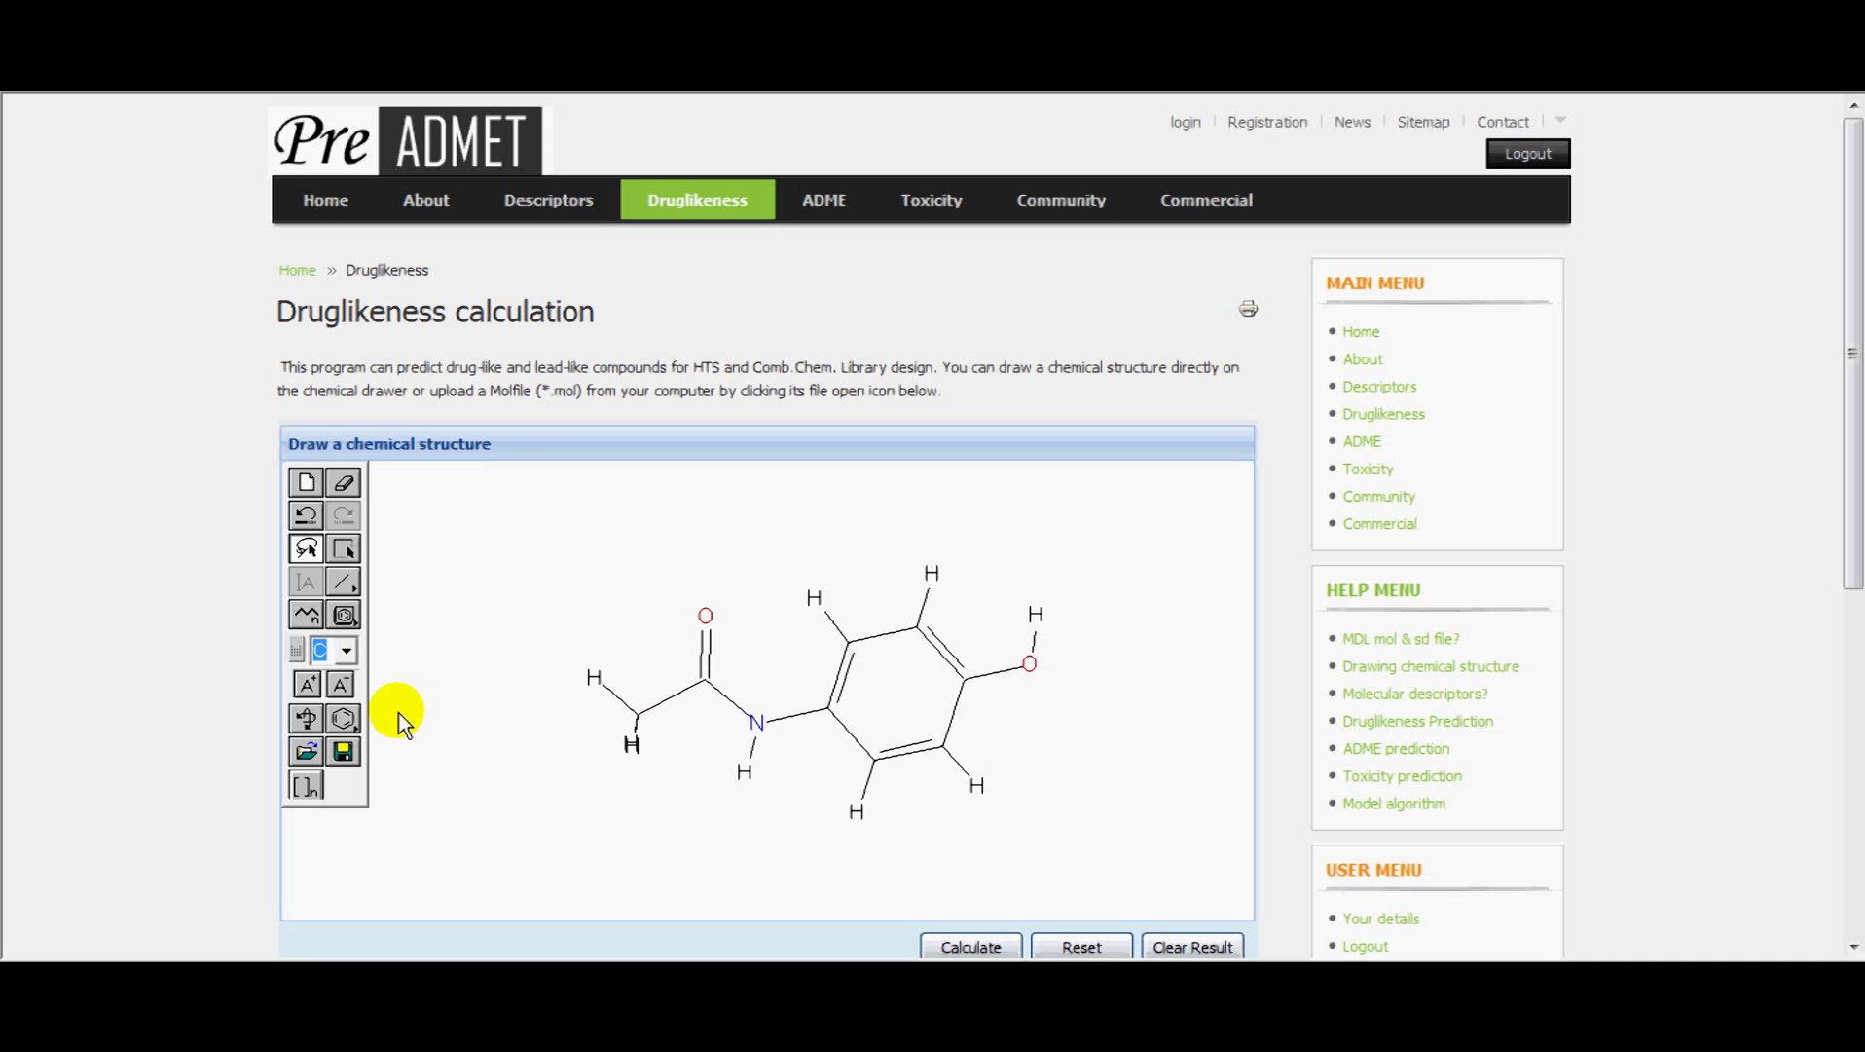
pyautogui.click(306, 719)
pyautogui.moveTo(675, 732); pyautogui.dragTo(1088, 733)
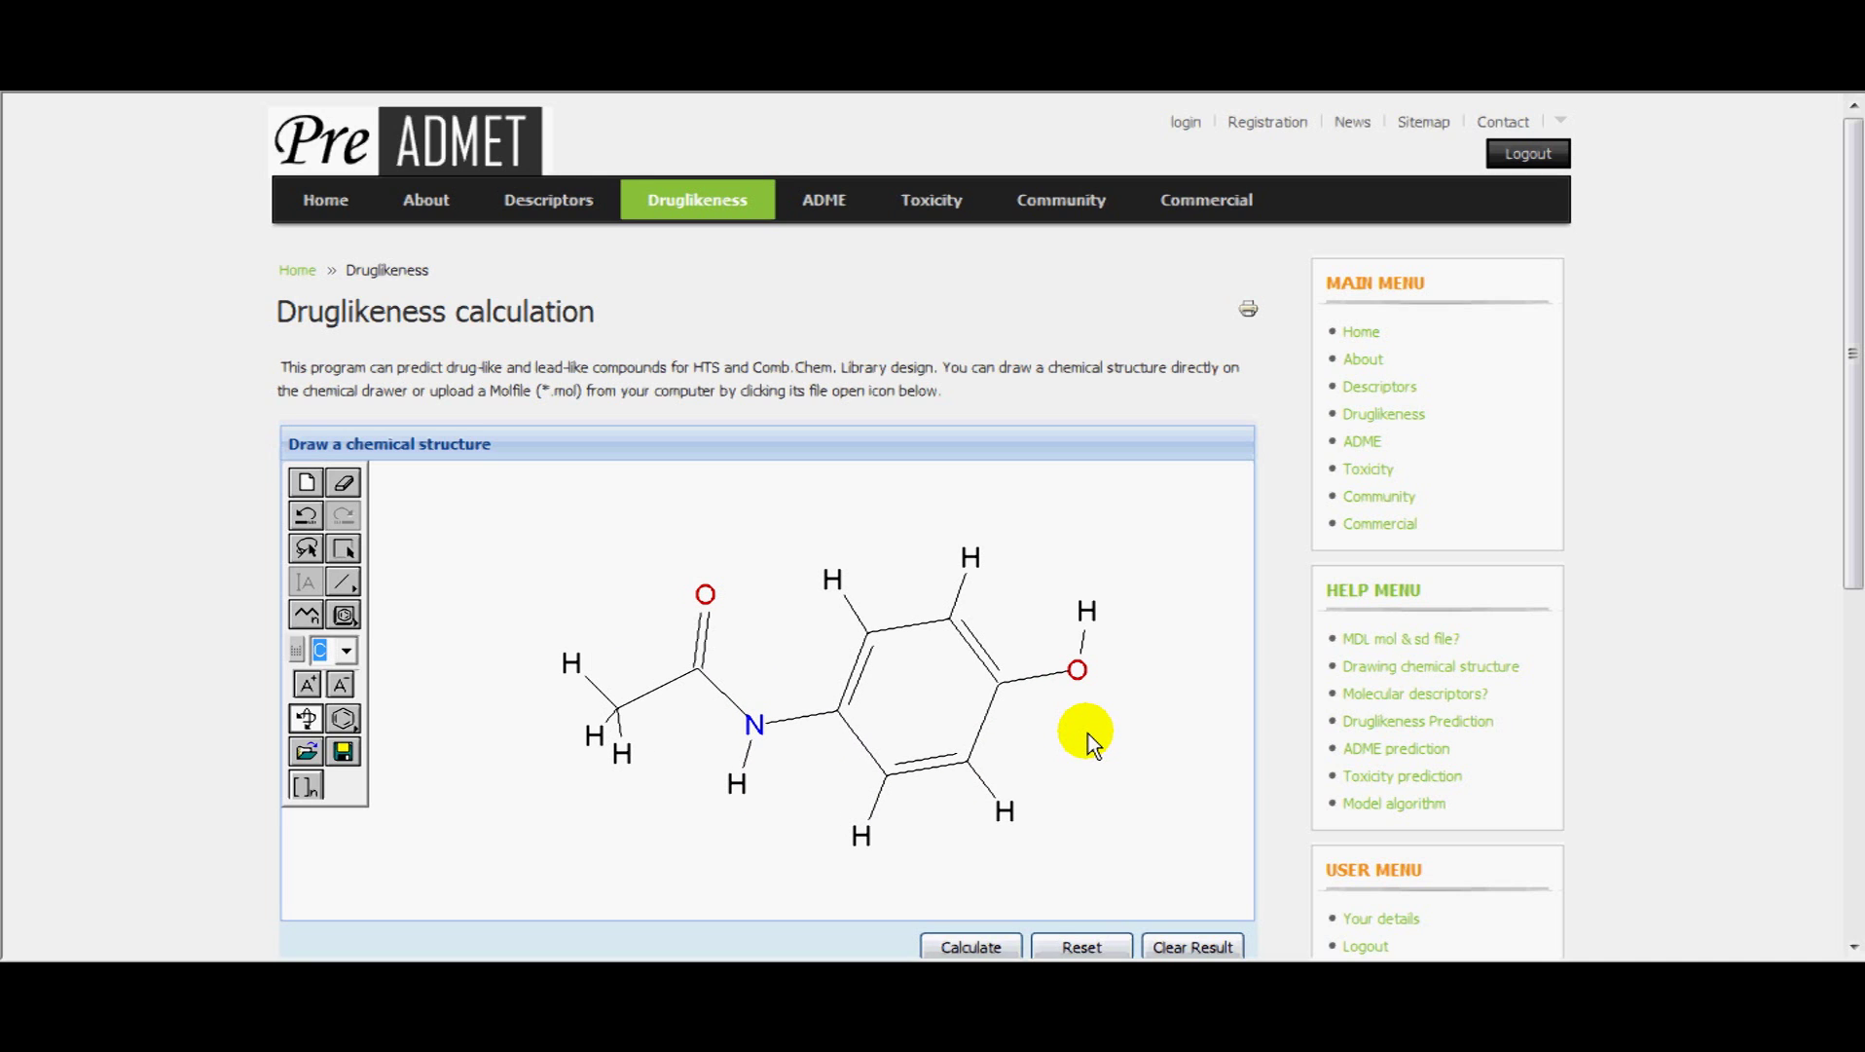
pyautogui.scroll(-1, 837, 706)
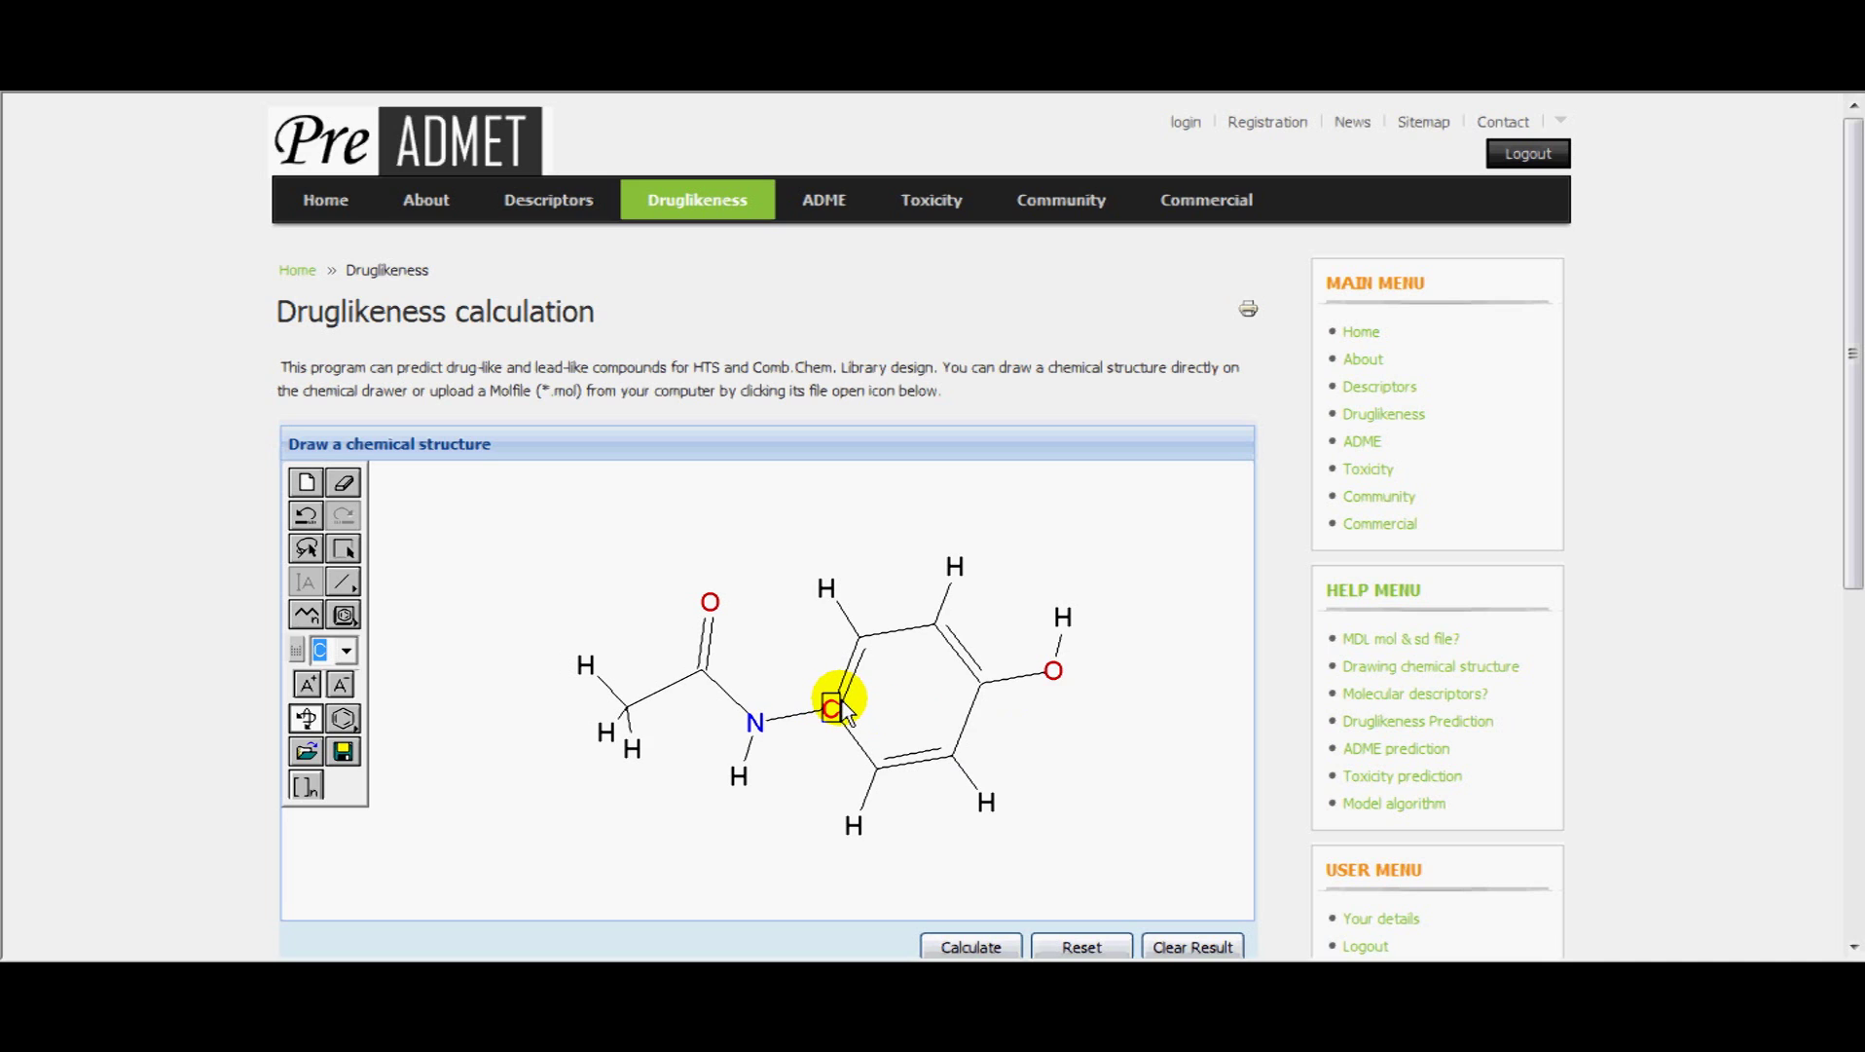
pyautogui.click(841, 702)
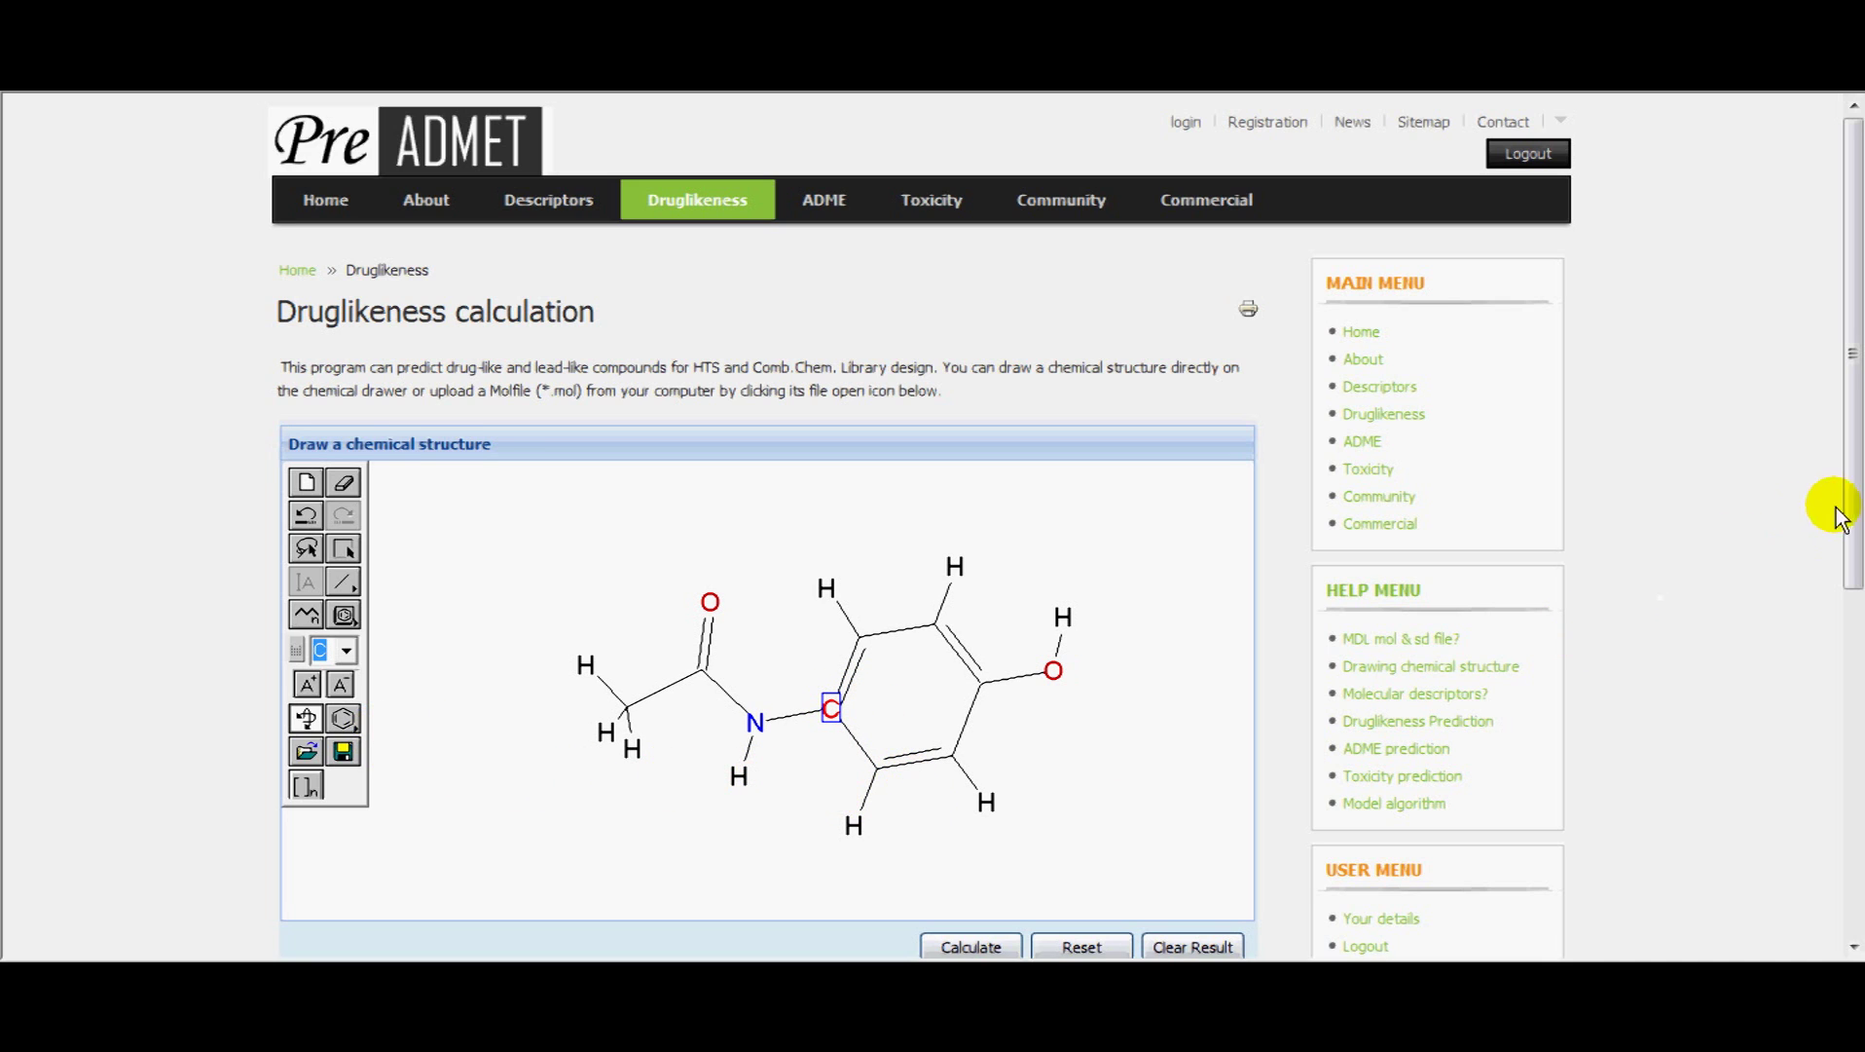
# Step: Calculate the druglikeness of paracetamol and review the rule results from CMC like Rule to WDI like Rule
pyautogui.moveTo(1852, 507); pyautogui.dragTo(1853, 673)
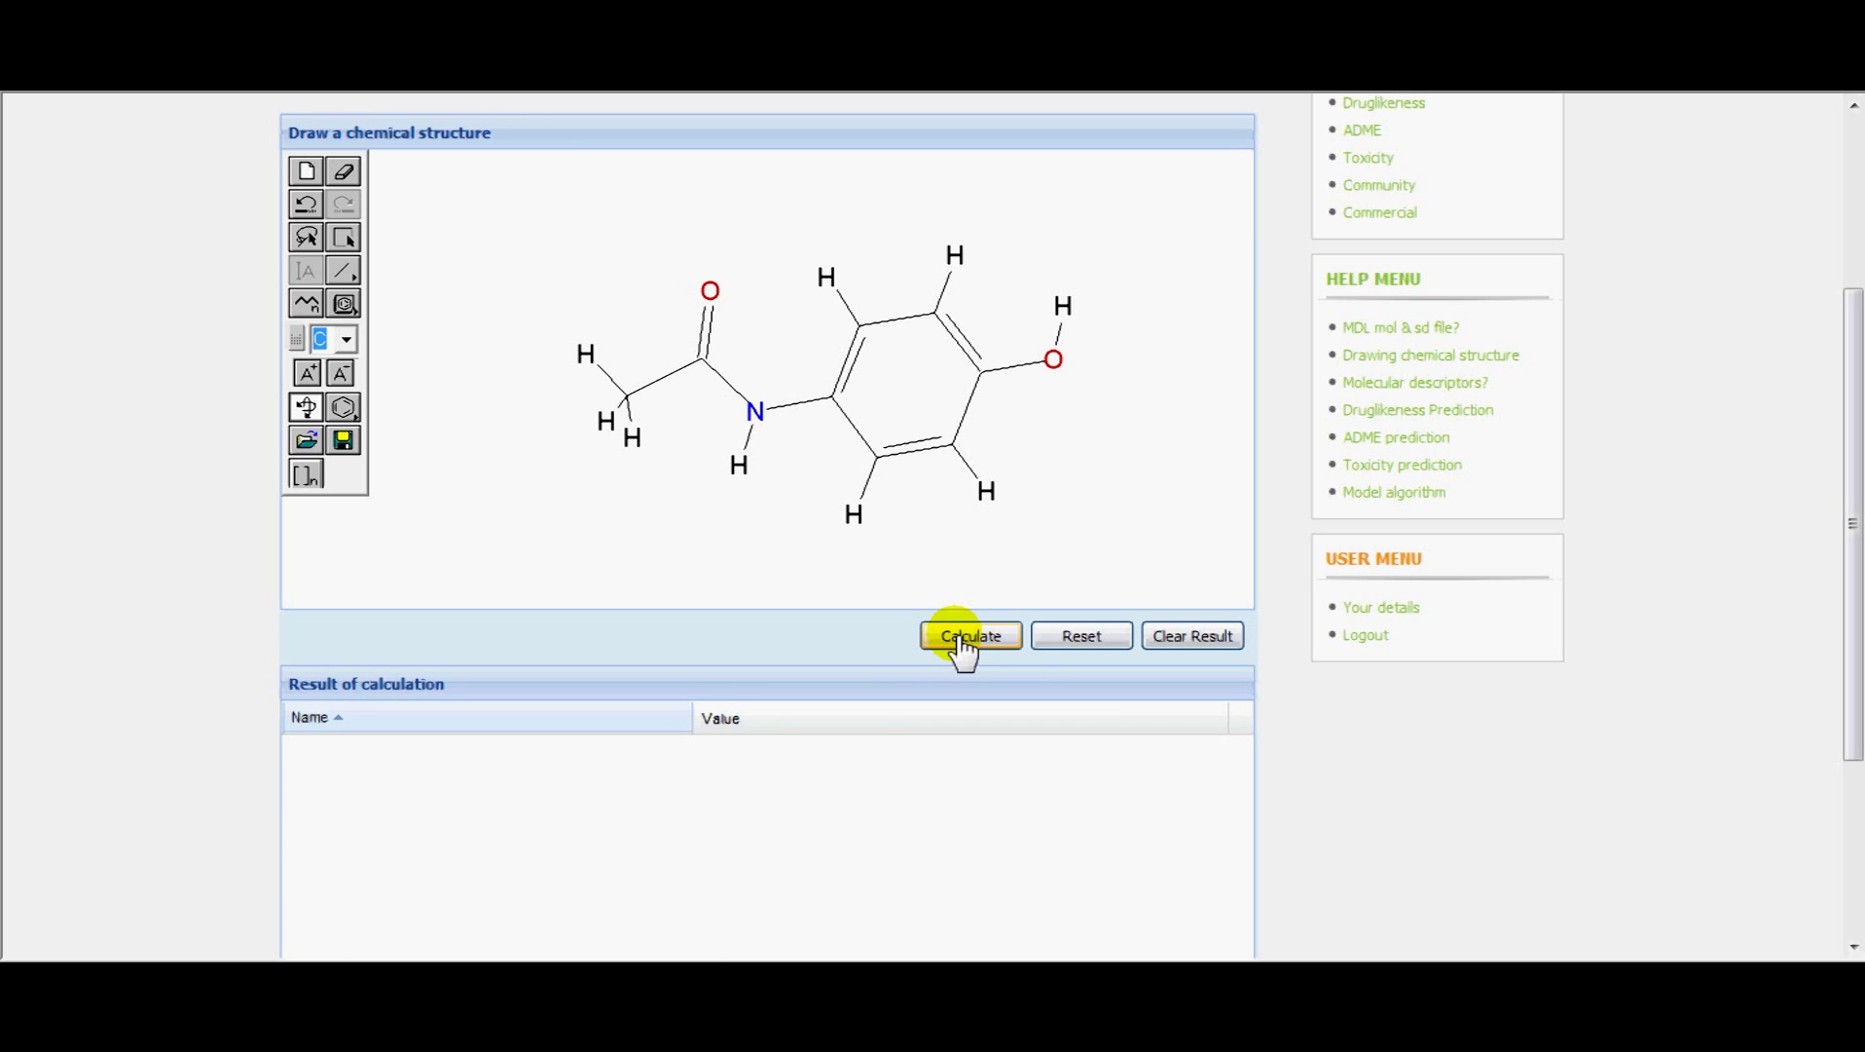
pyautogui.click(962, 642)
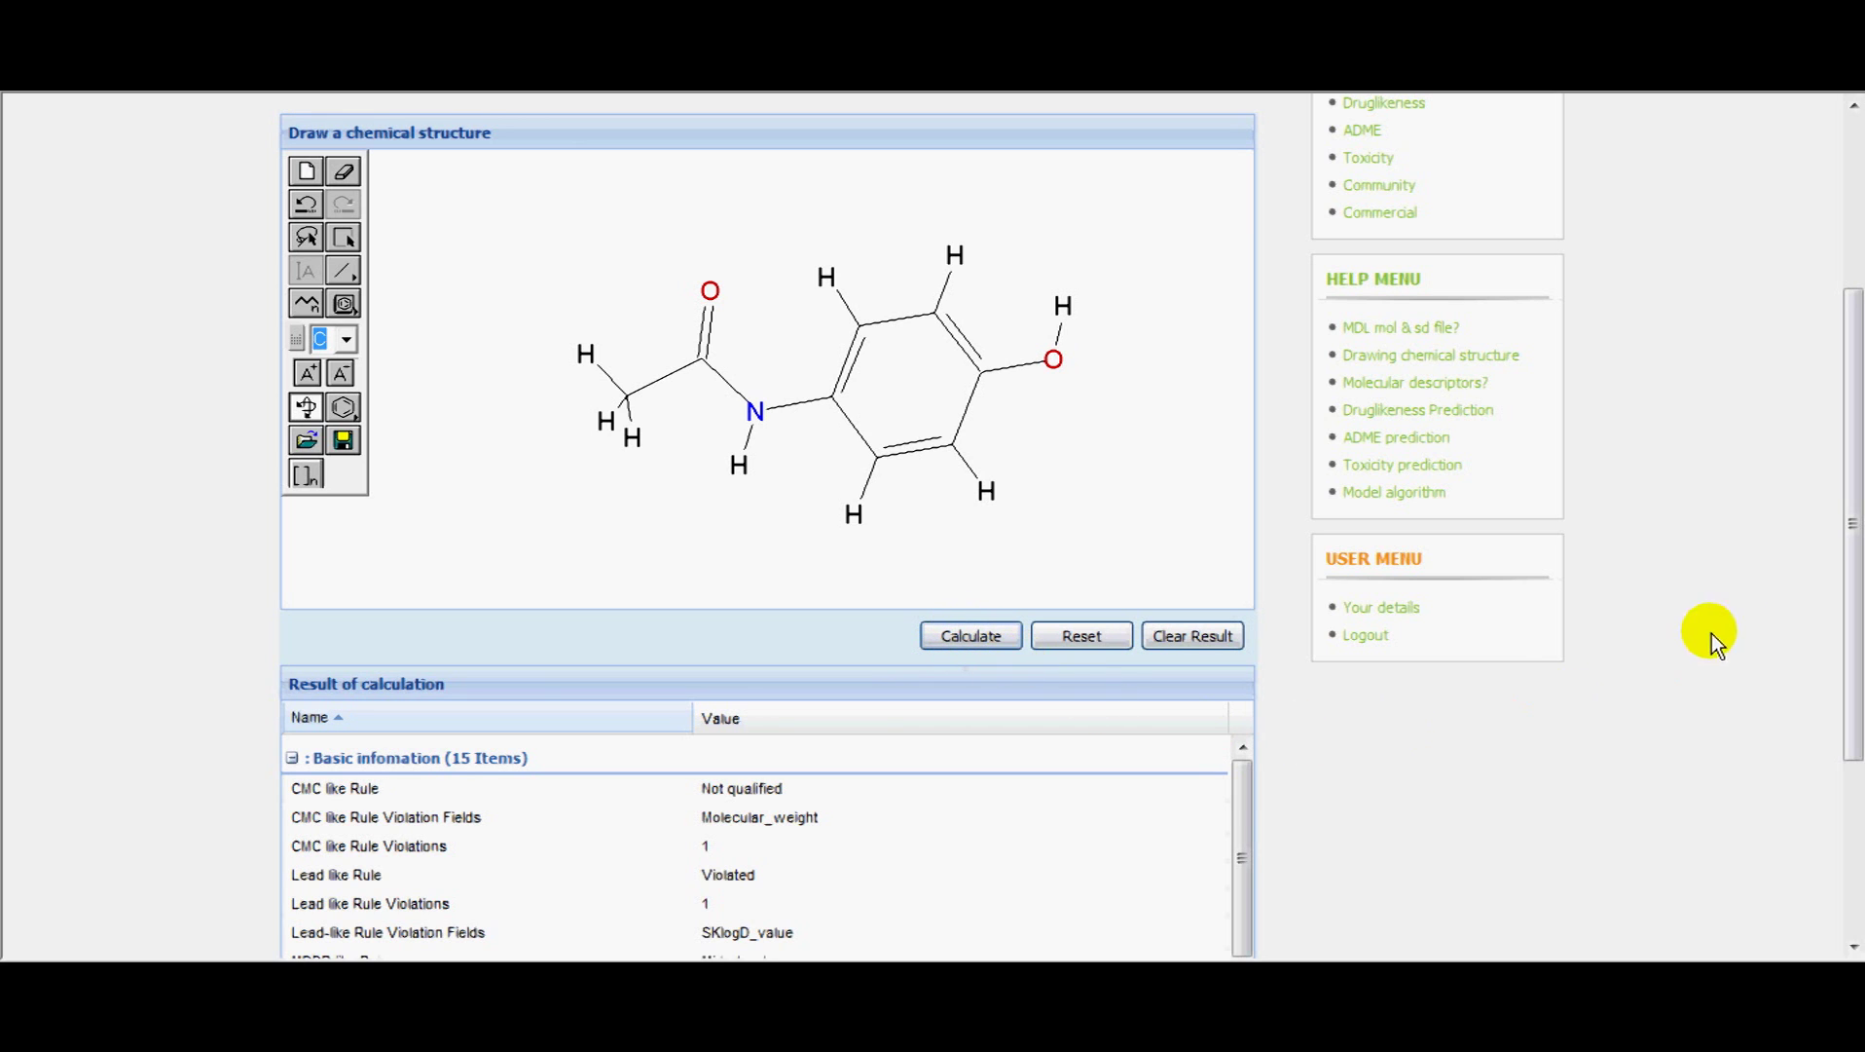
pyautogui.moveTo(1848, 618); pyautogui.dragTo(1854, 696)
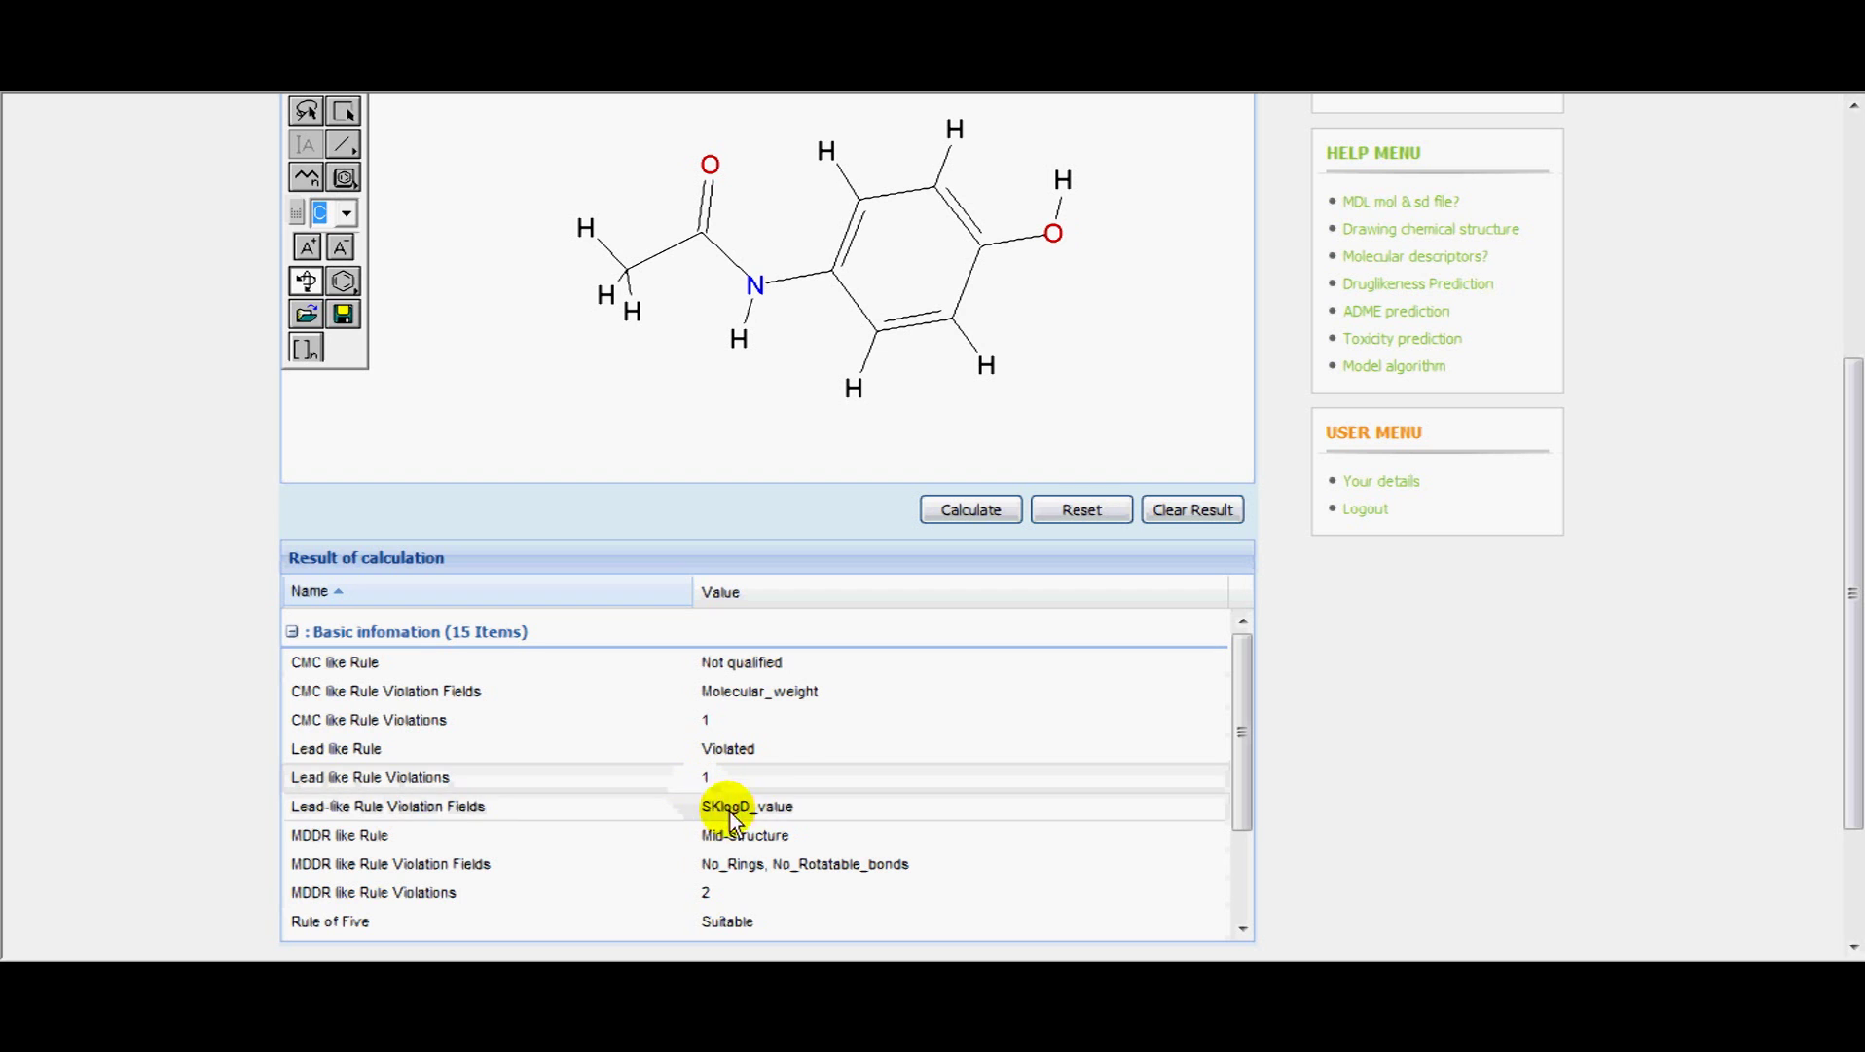
pyautogui.scroll(-1, 764, 823)
pyautogui.scroll(-5, 765, 822)
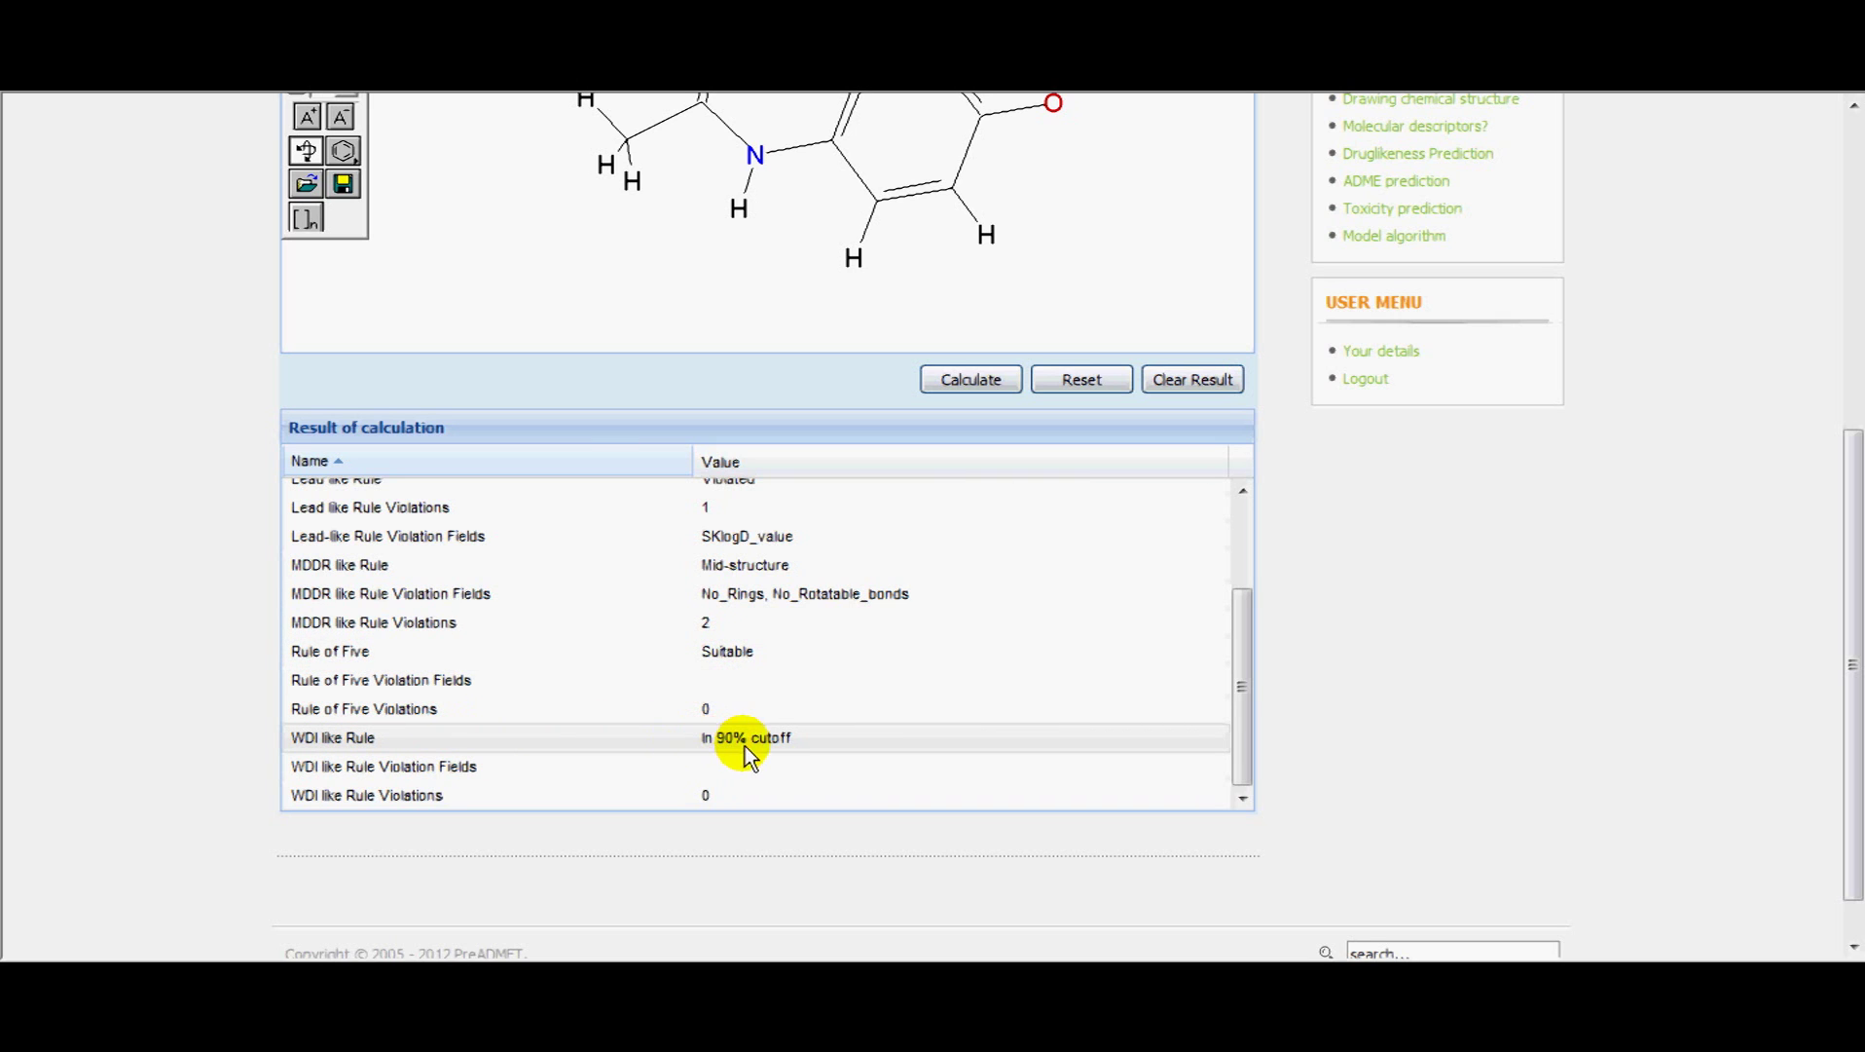
pyautogui.scroll(-1, 813, 730)
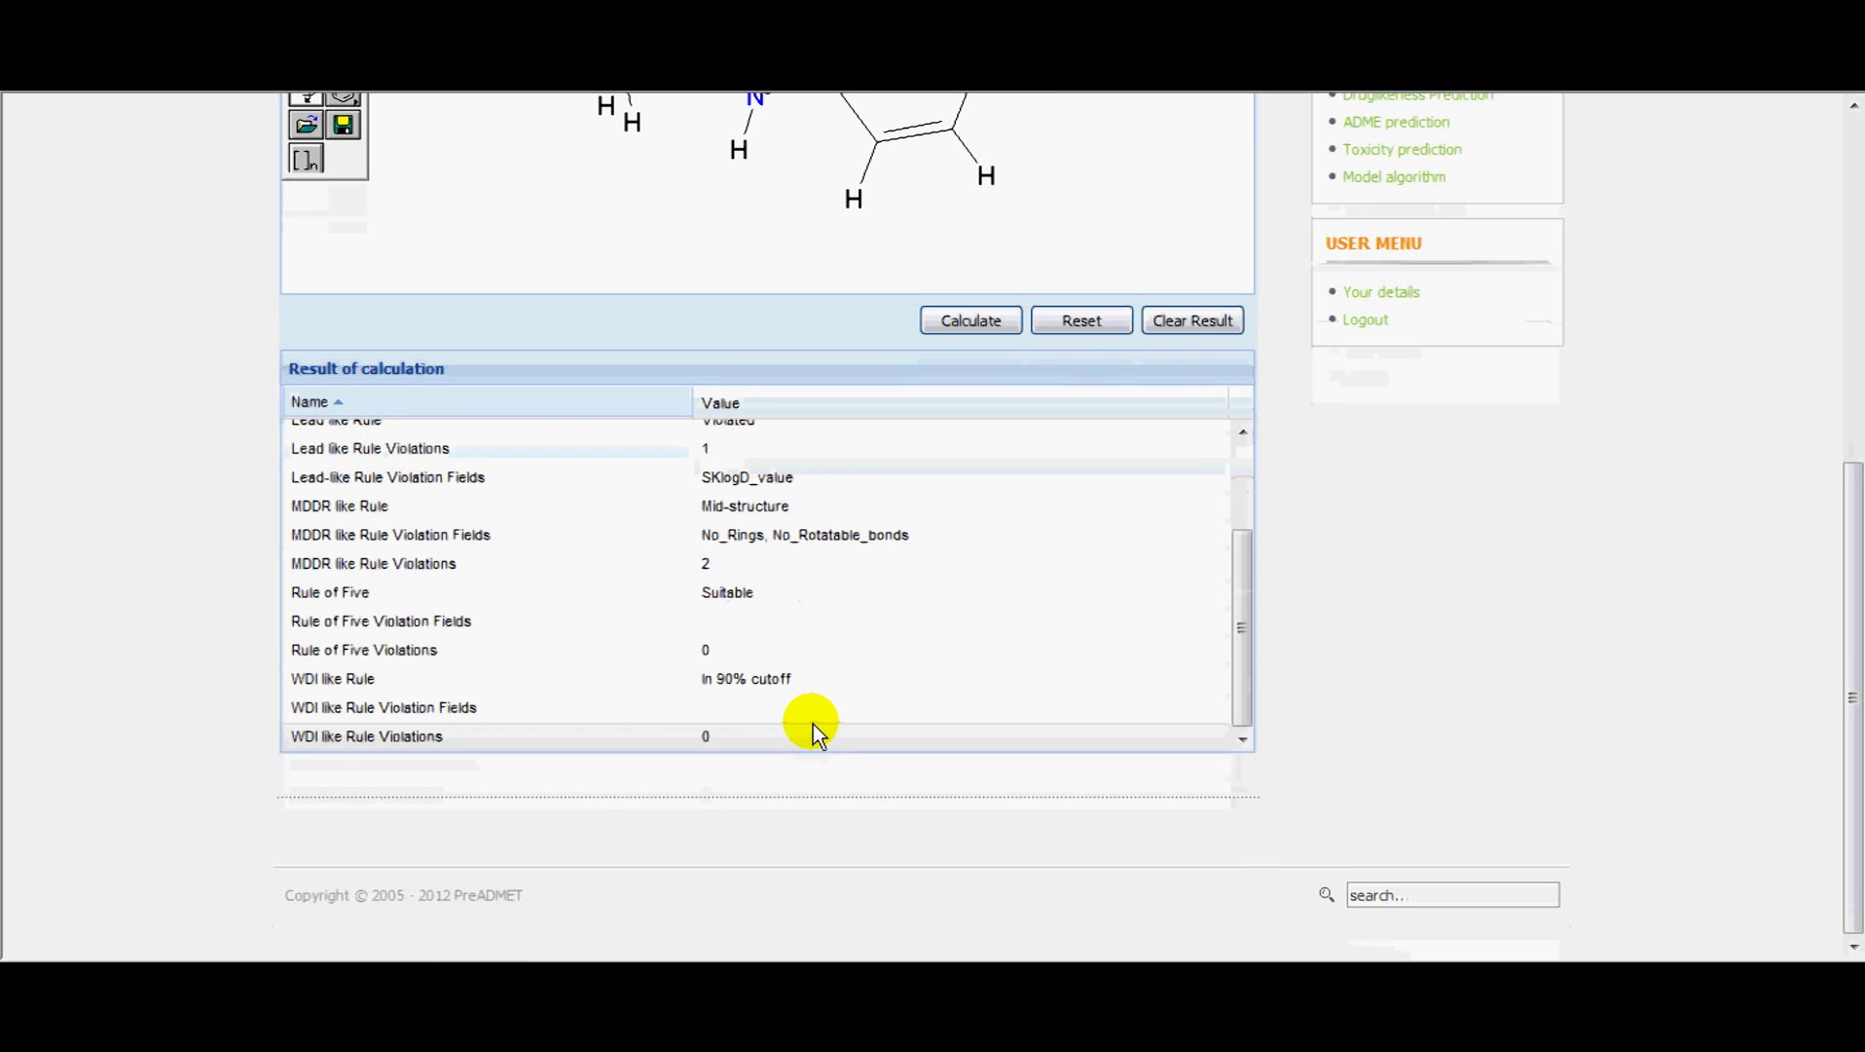
# Step: Replace the hydroxyl oxygen of paracetamol with carbon and add two hydrogens to it to form a methyl group
pyautogui.scroll(2, 1341, 653)
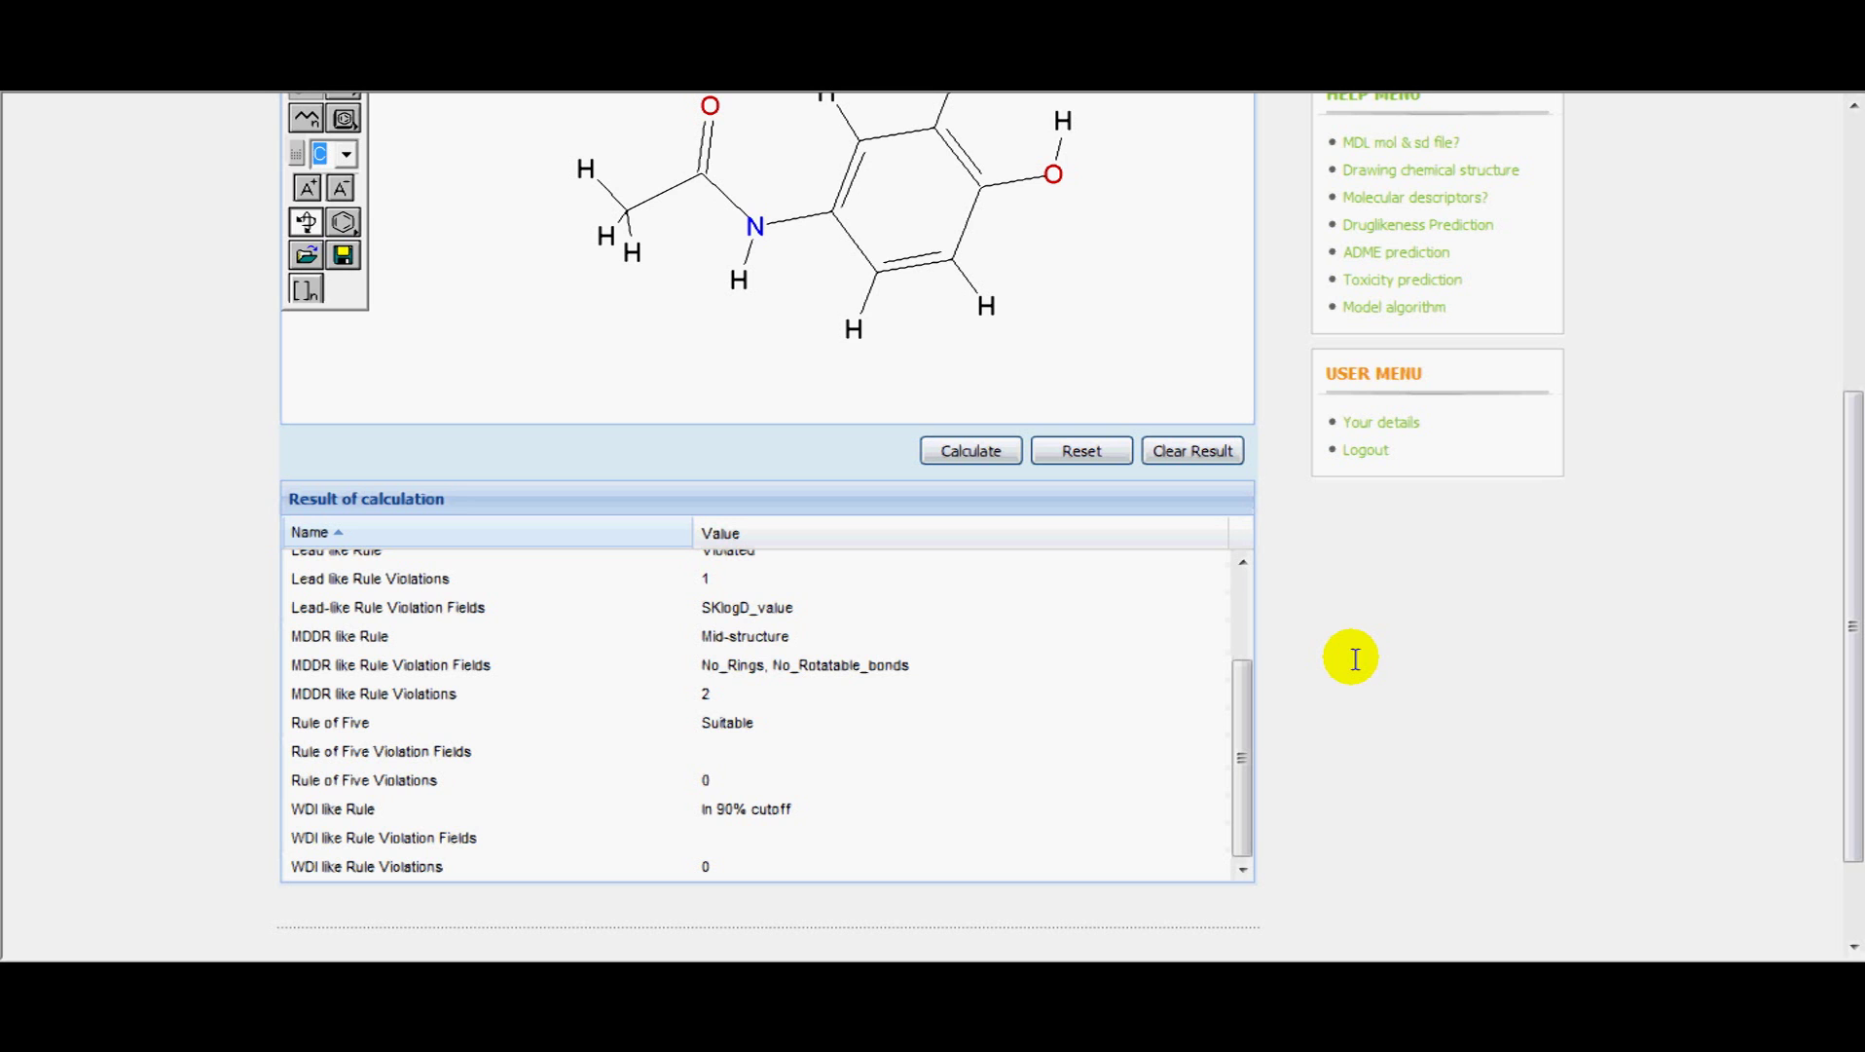
pyautogui.scroll(4, 1302, 647)
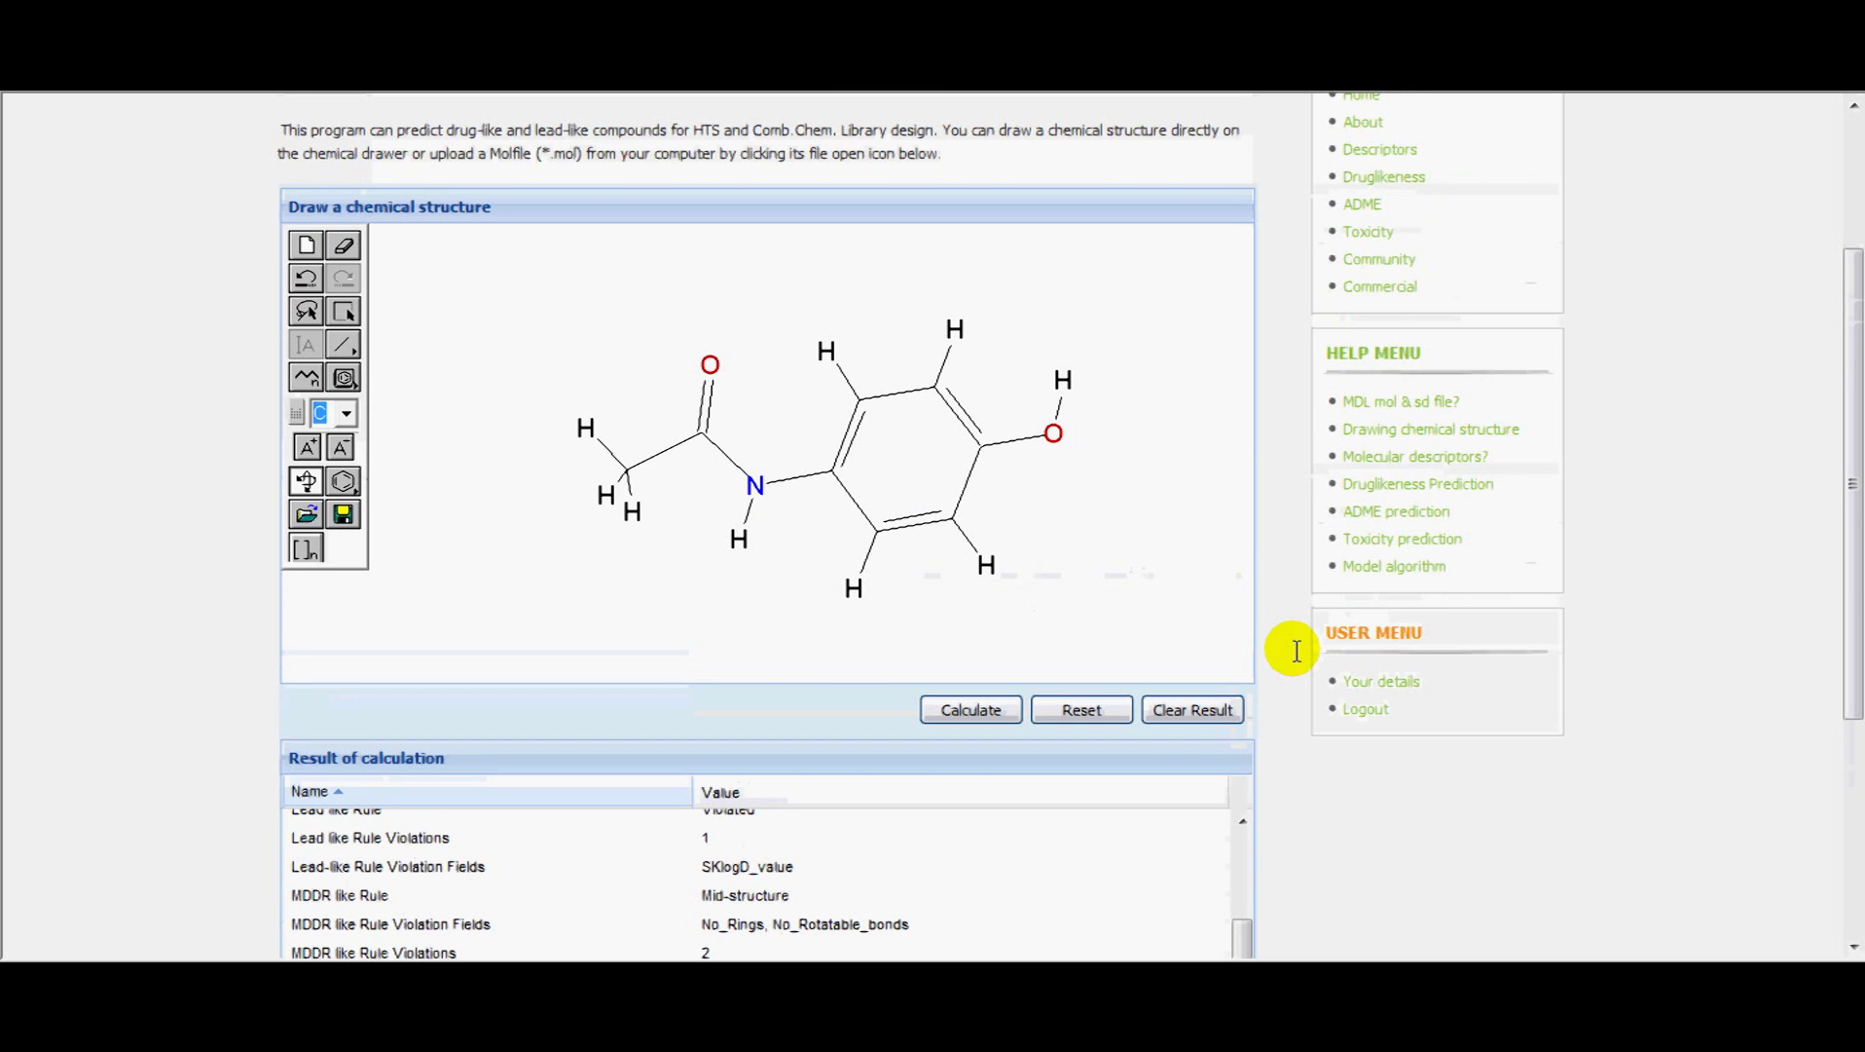
pyautogui.scroll(2, 1296, 651)
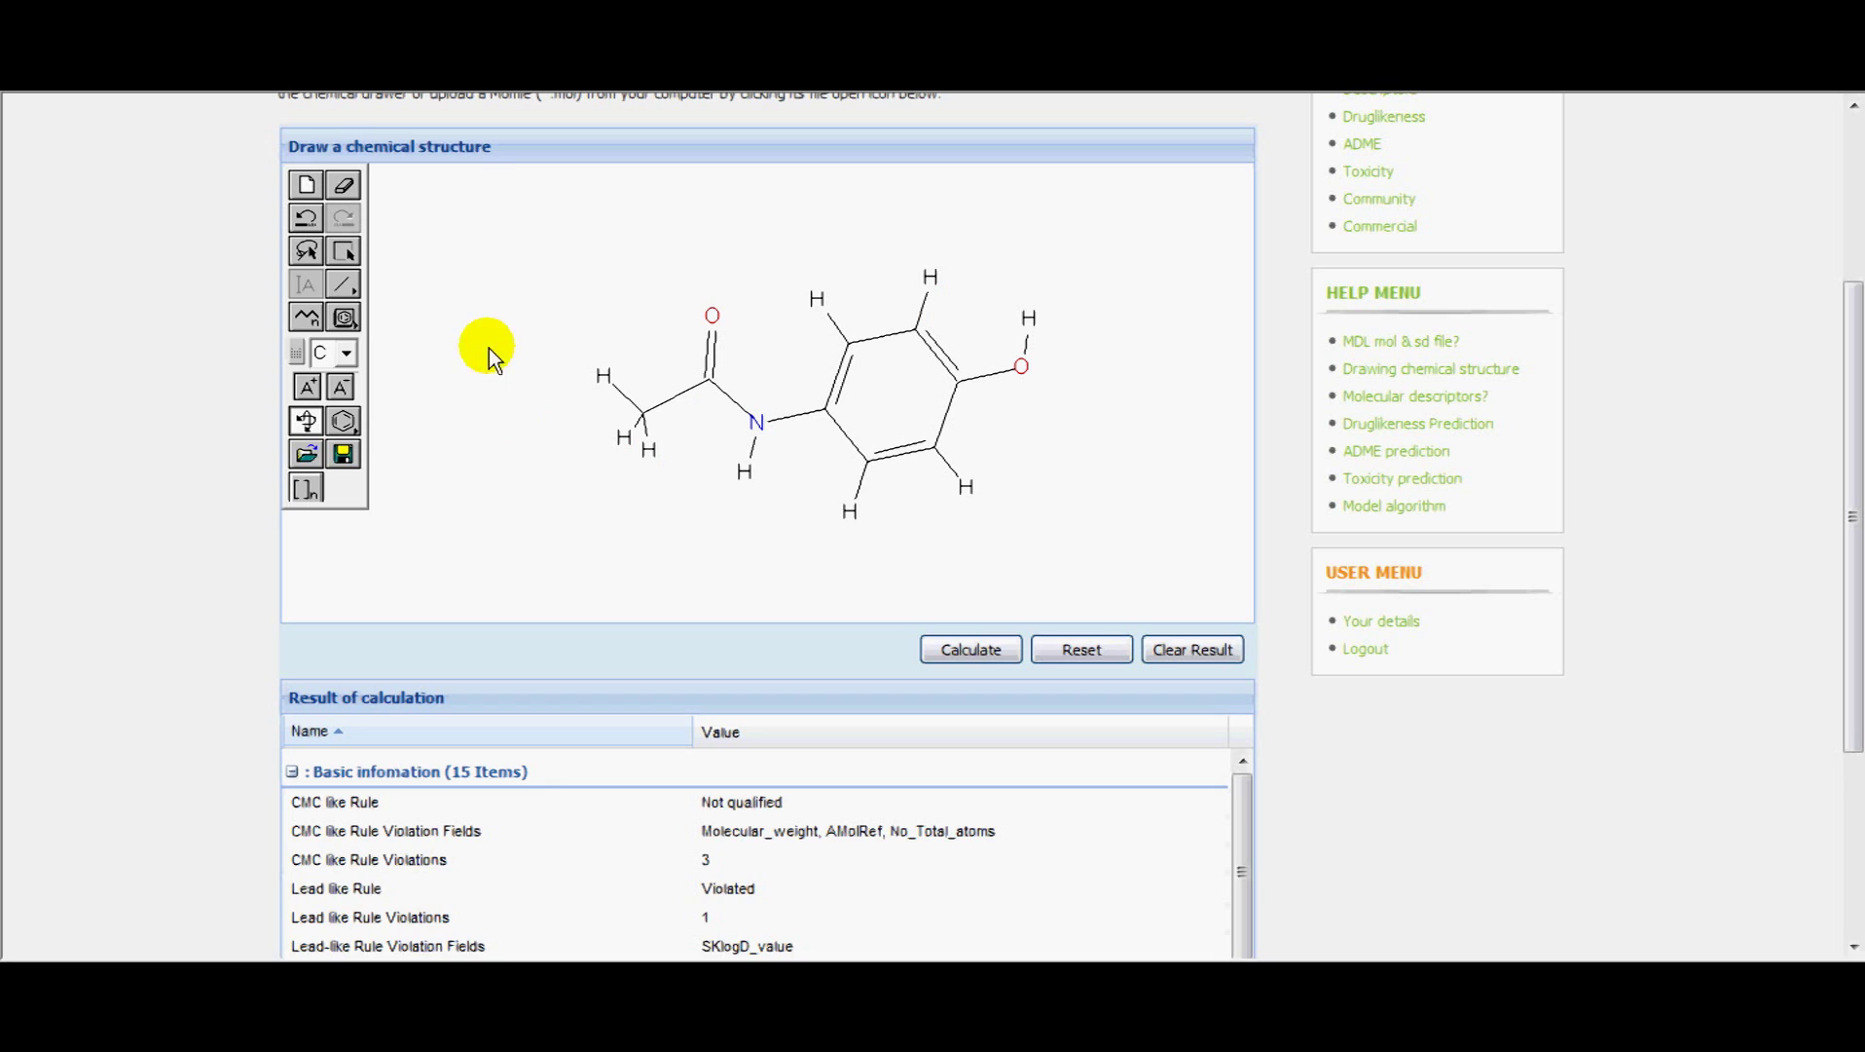
pyautogui.click(346, 357)
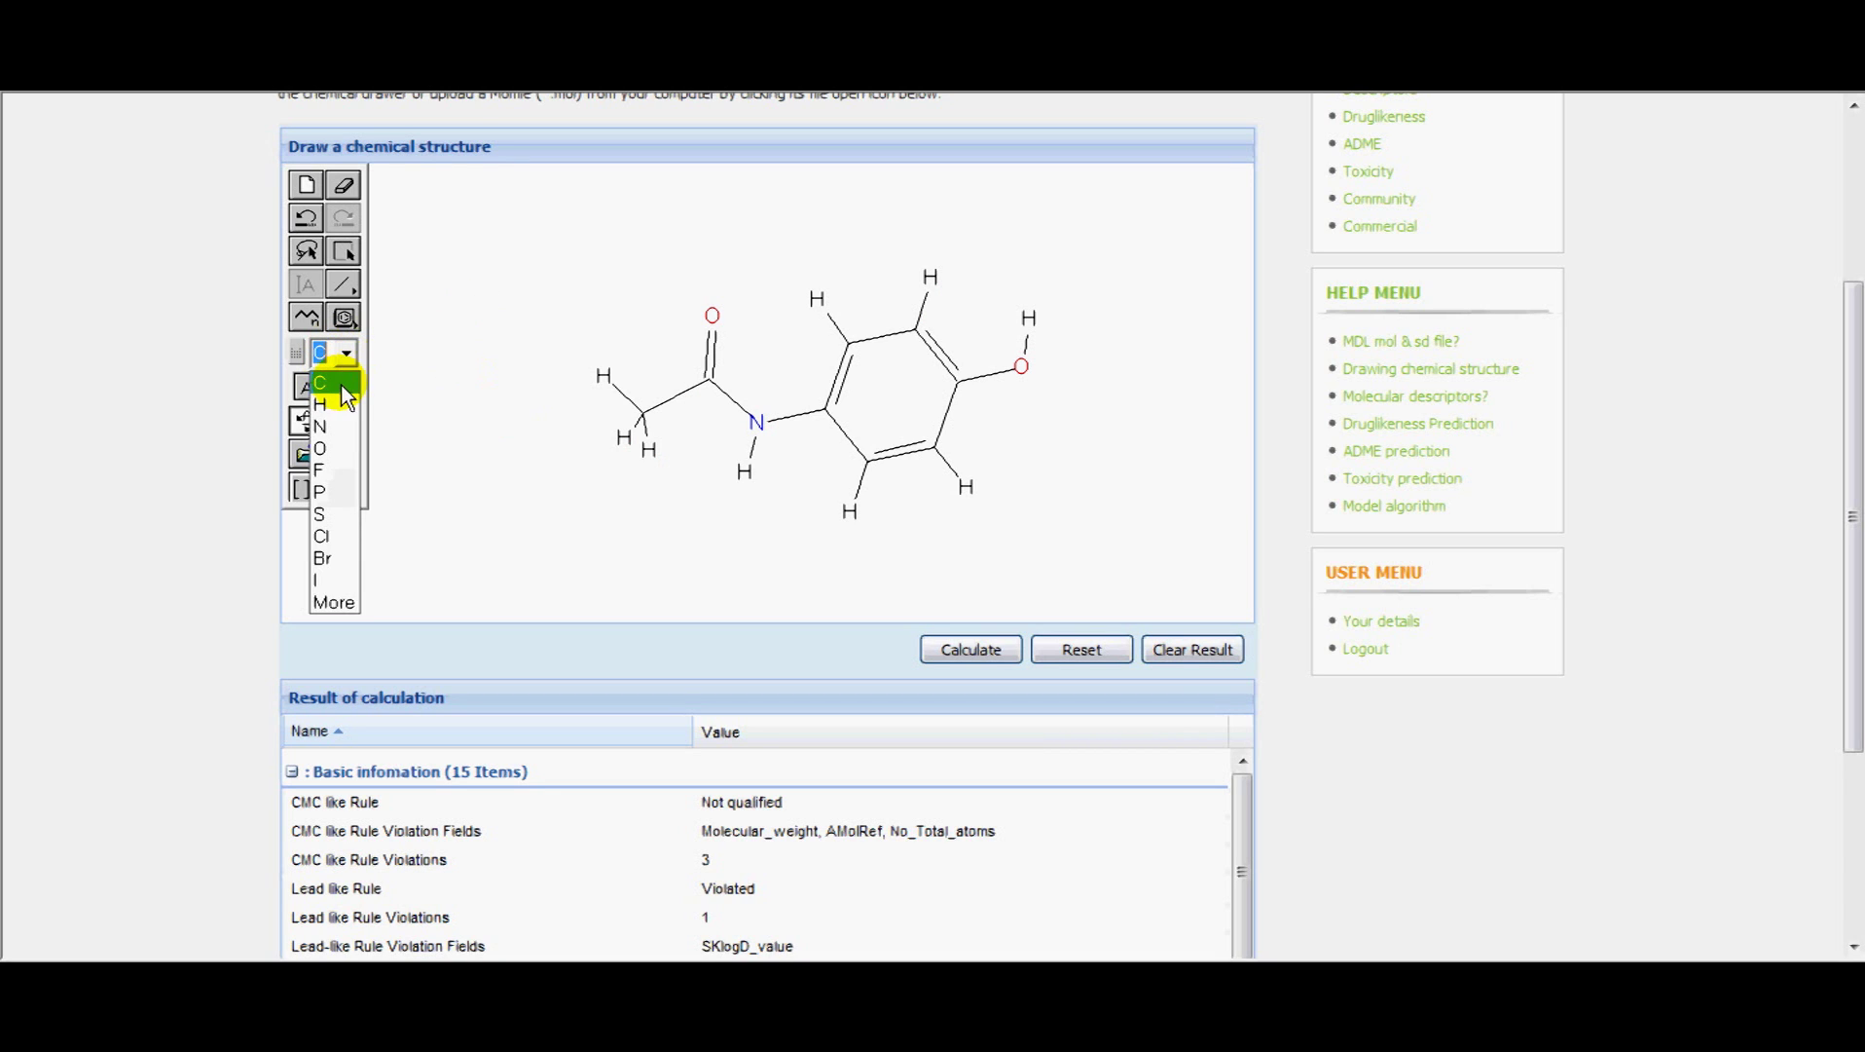
pyautogui.click(340, 384)
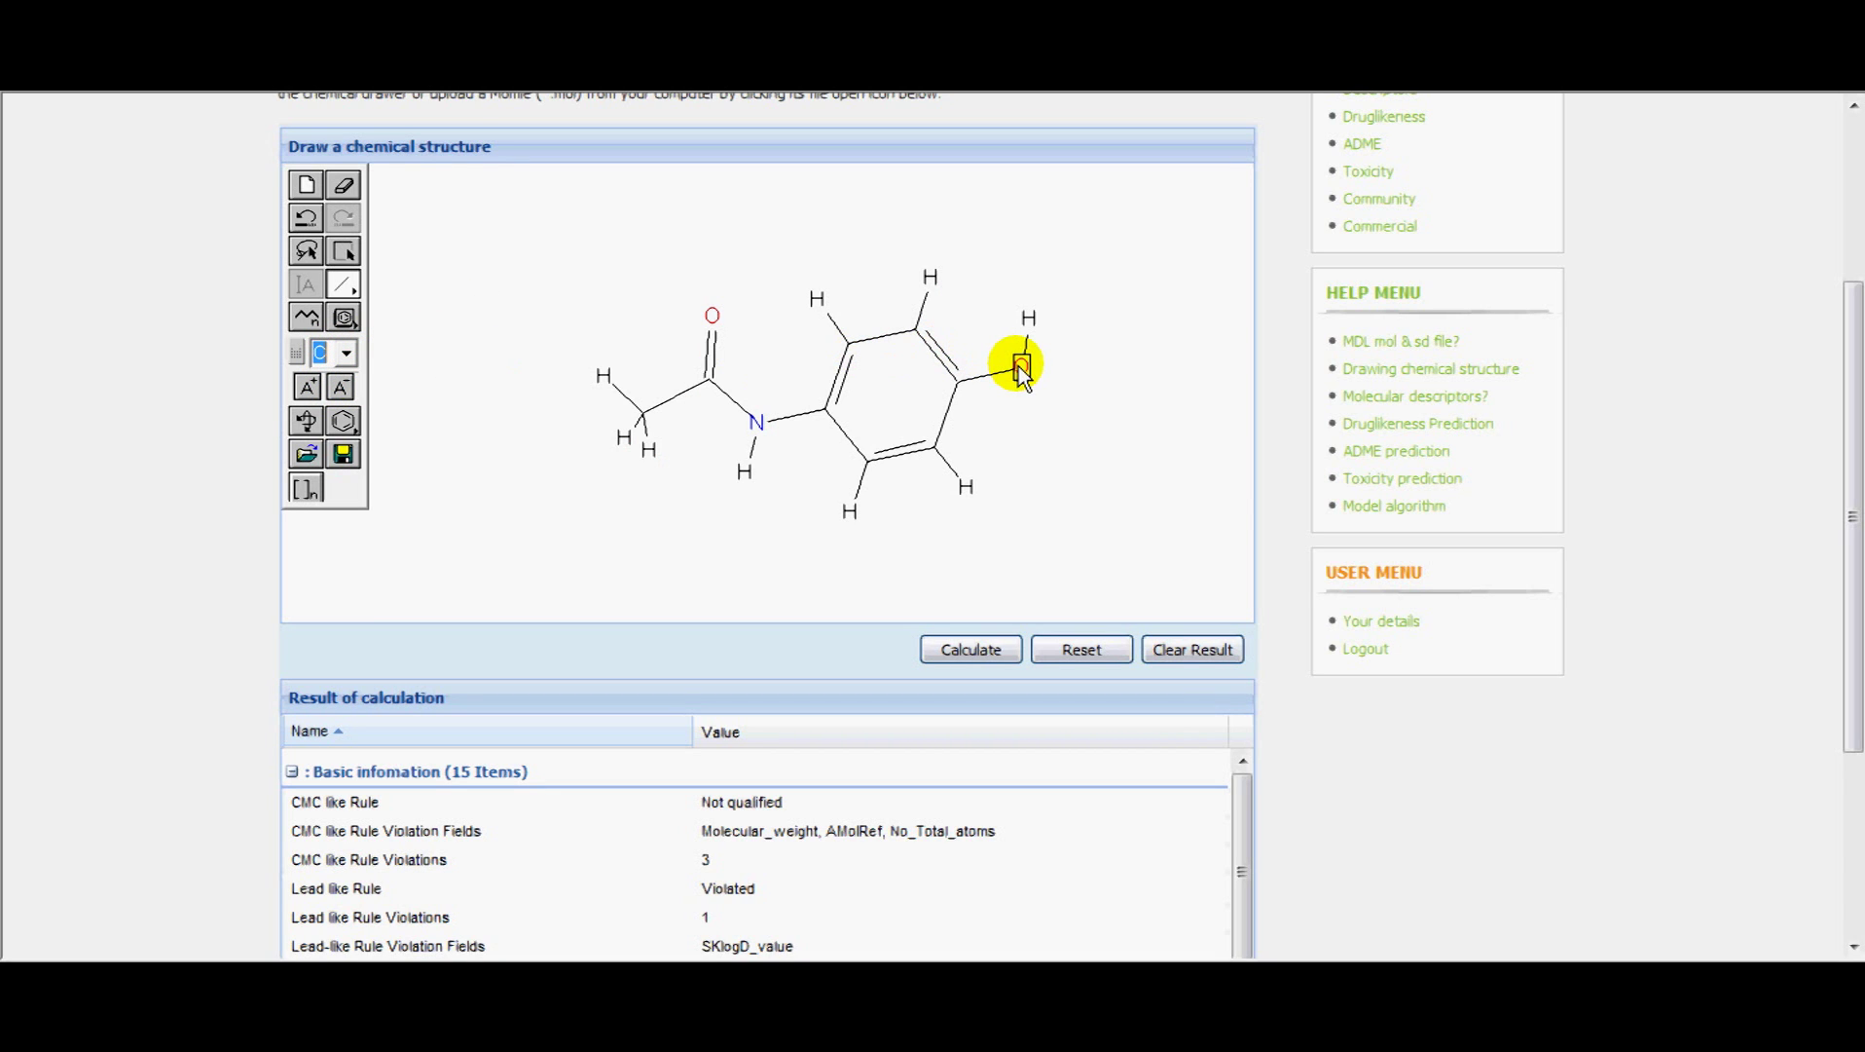
pyautogui.click(346, 354)
pyautogui.click(332, 407)
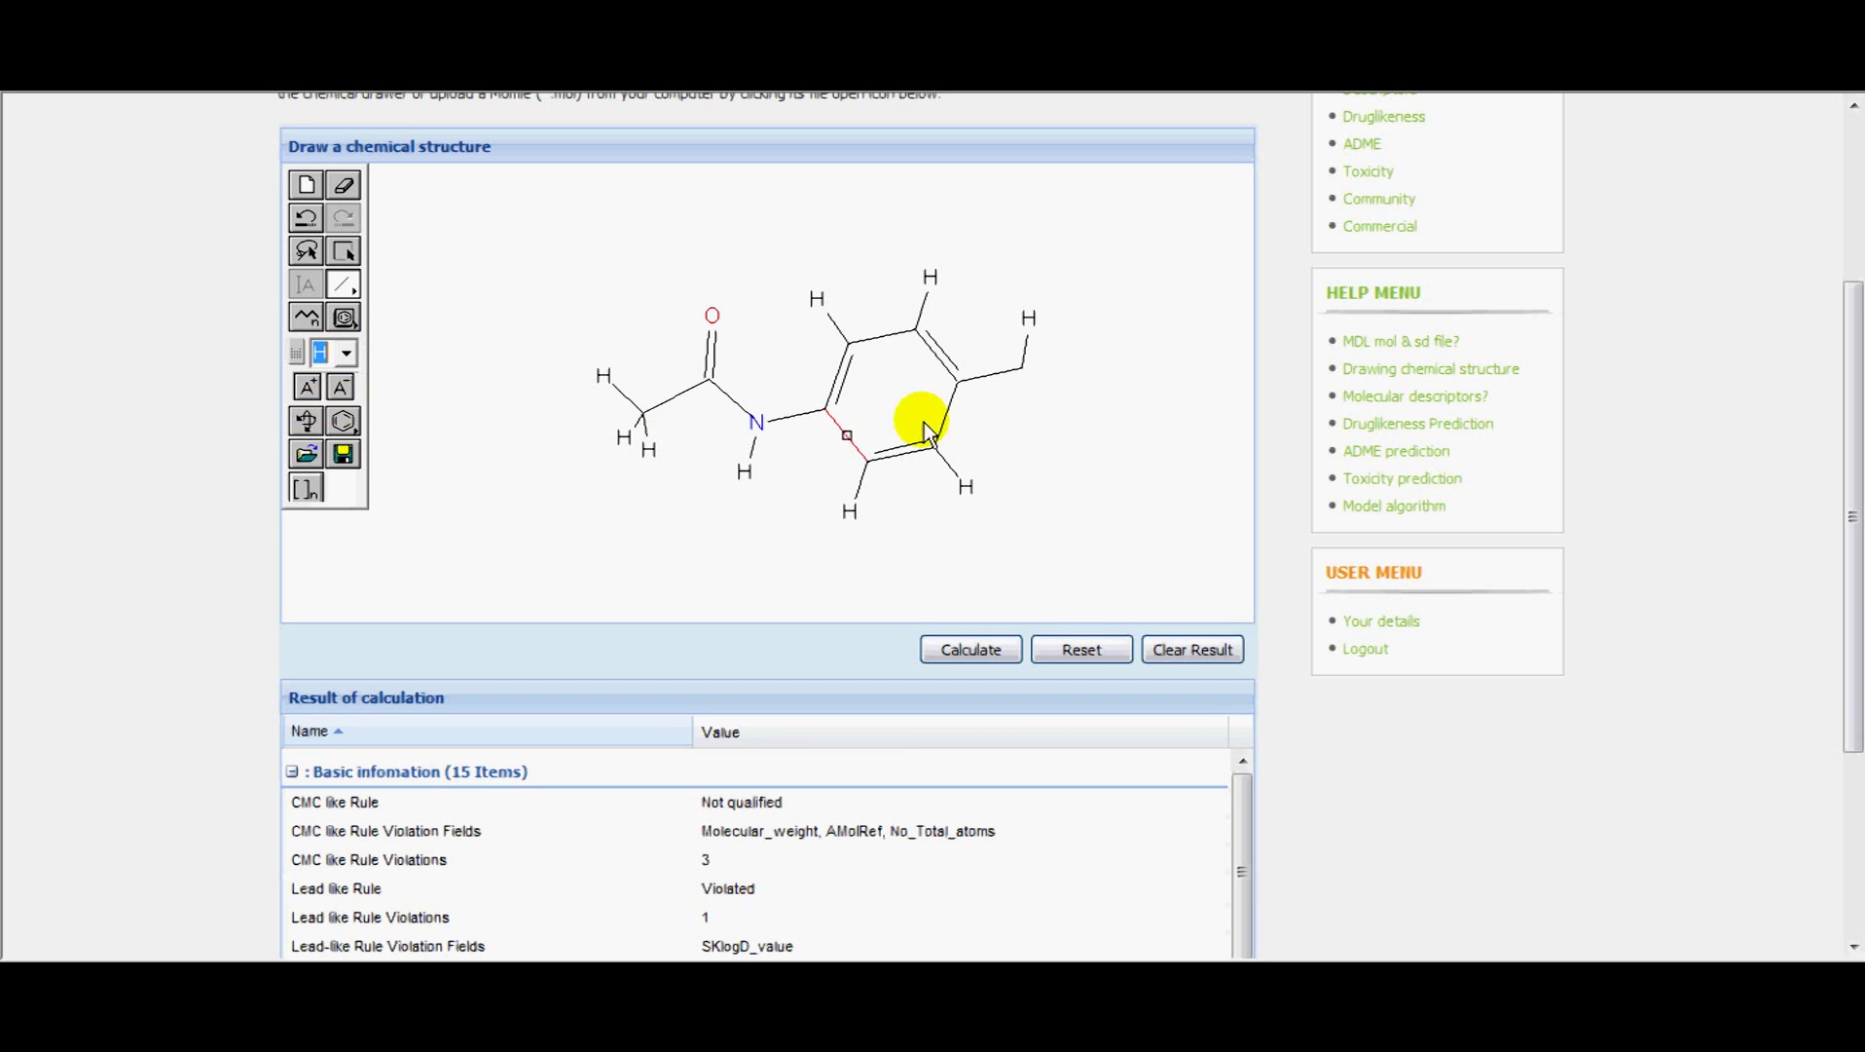
pyautogui.click(1018, 368)
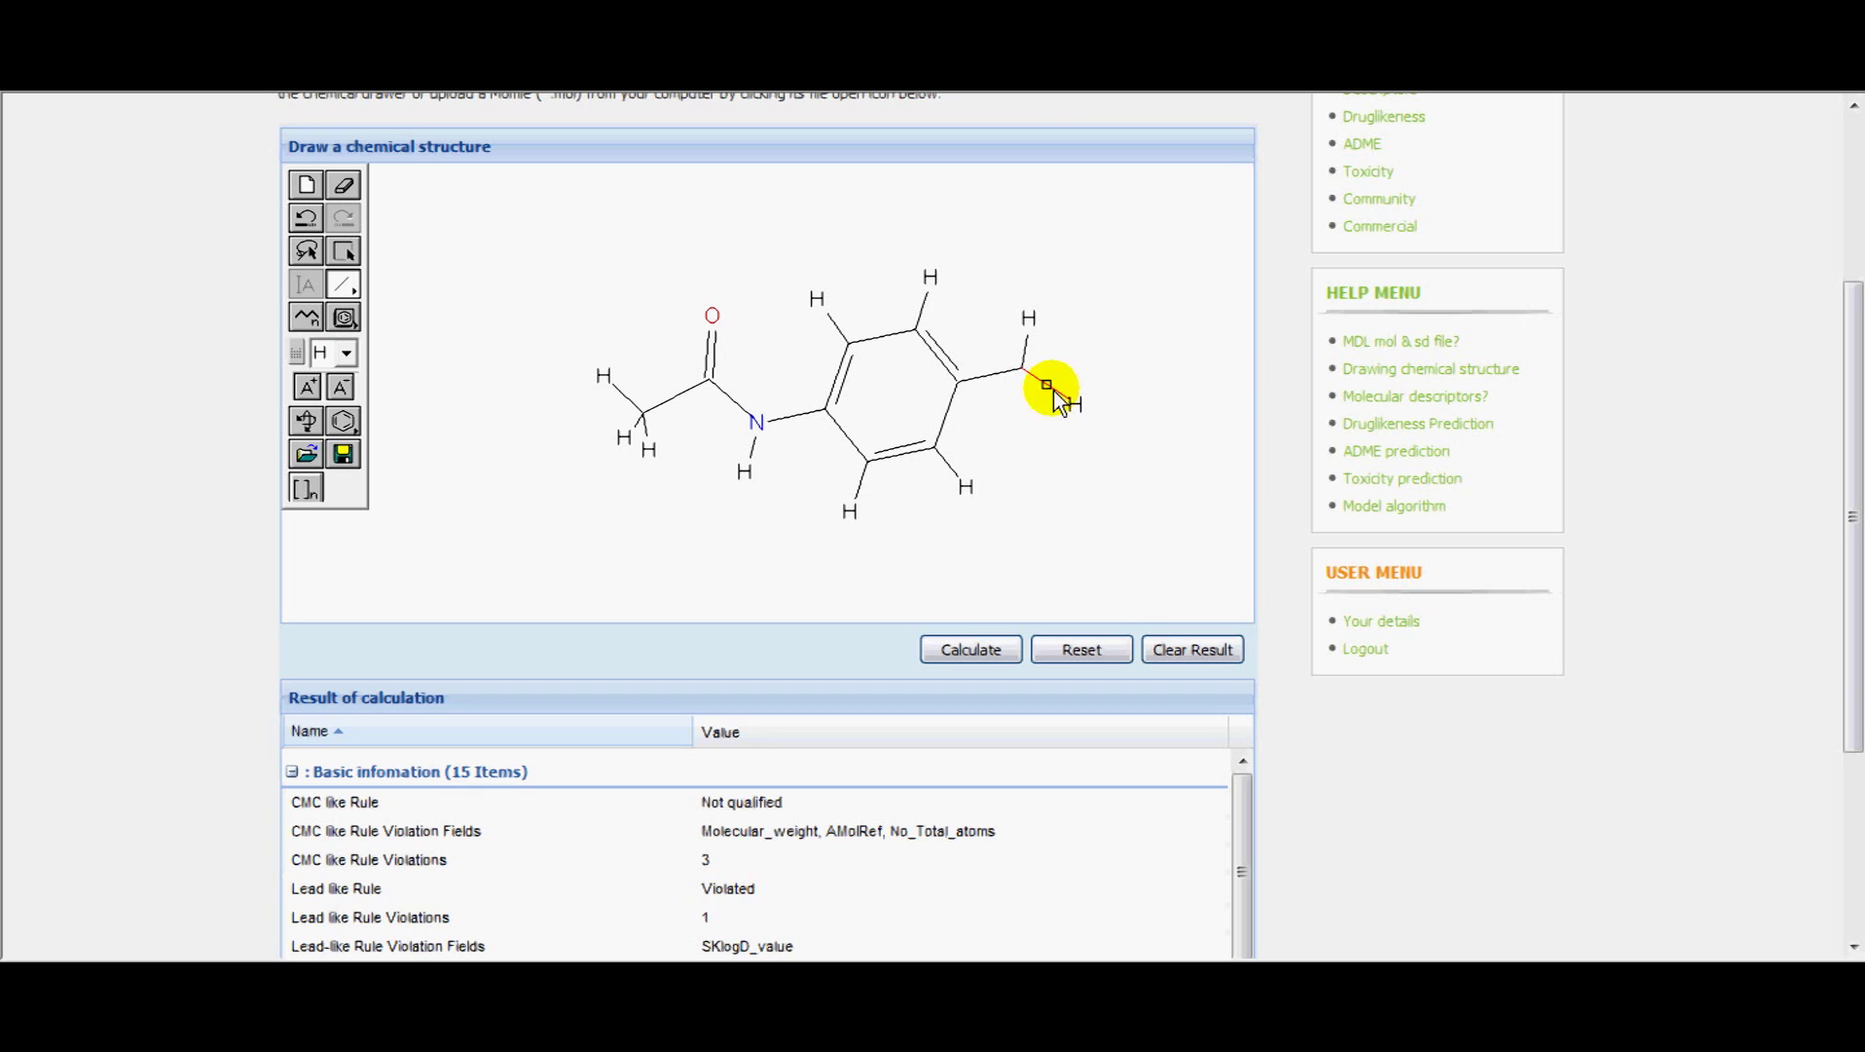
pyautogui.click(1053, 358)
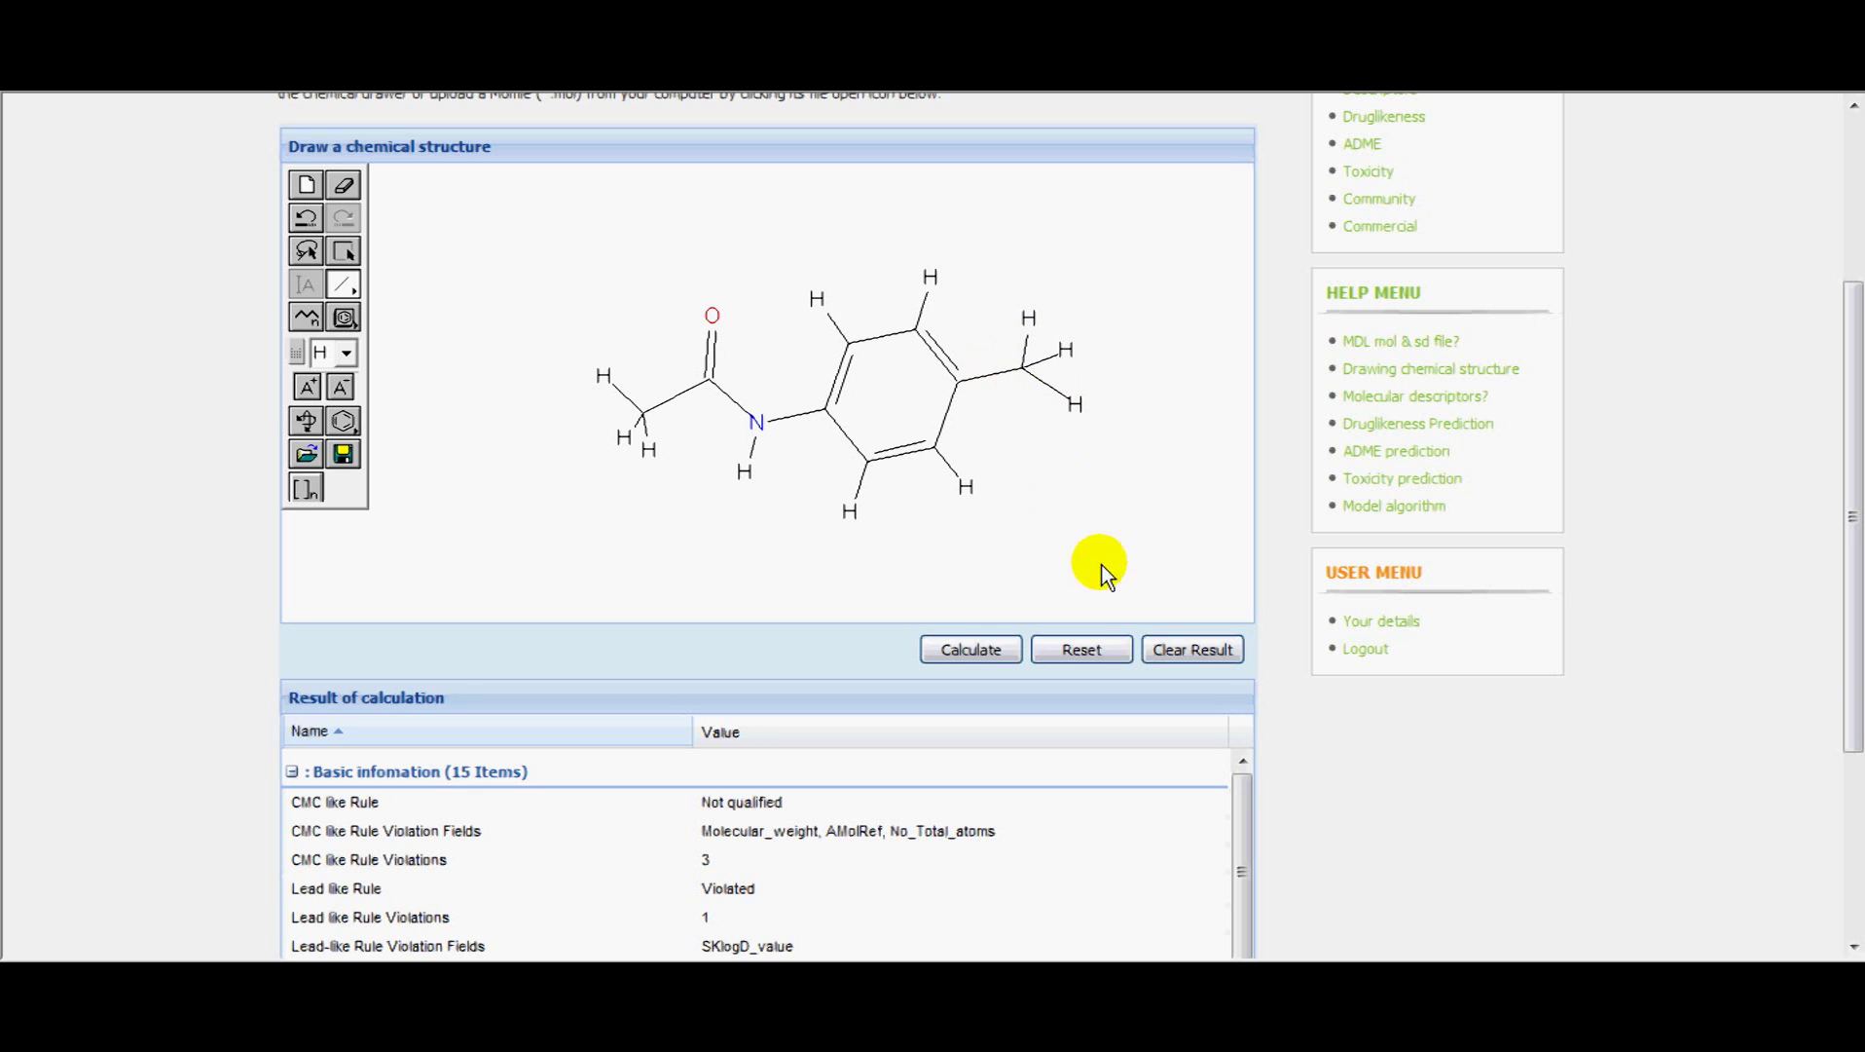
# Step: Calculate the druglikeness of the methyl-substituted structure and review its rule results
pyautogui.moveTo(1850, 516); pyautogui.dragTo(1704, 561)
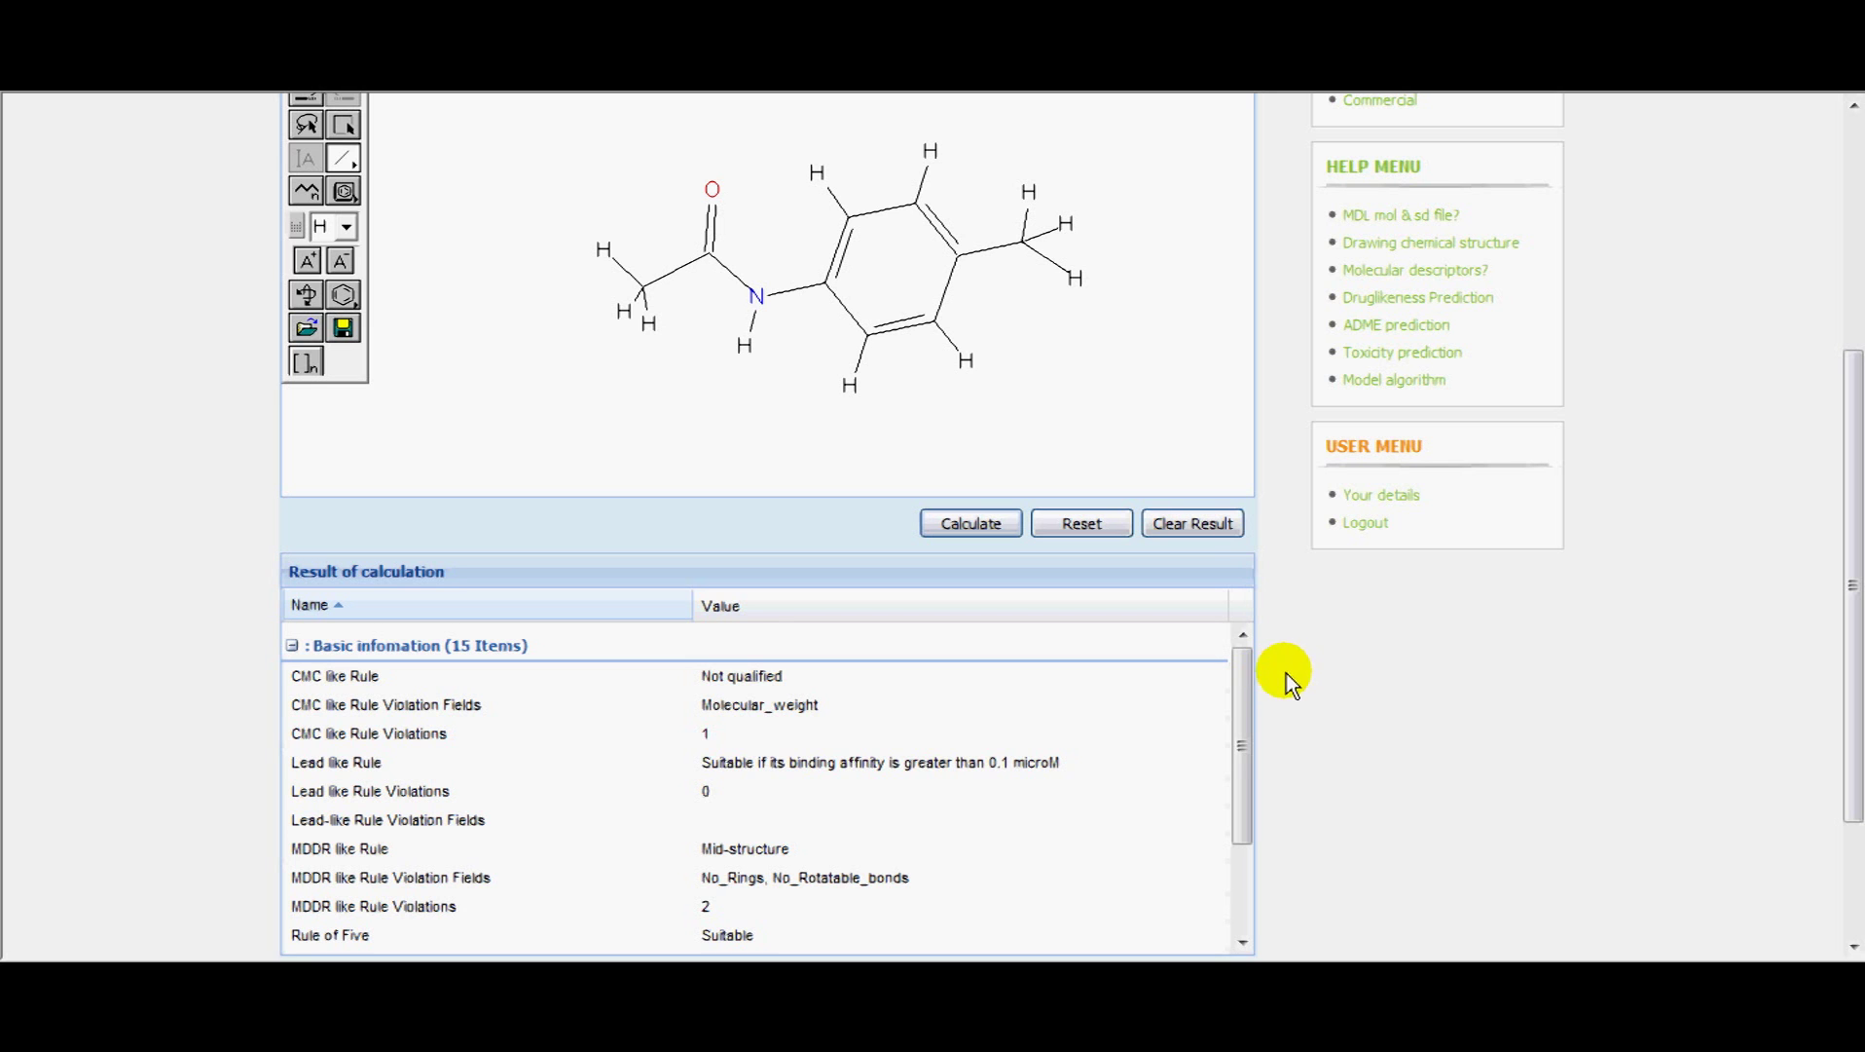
pyautogui.moveTo(1849, 594); pyautogui.dragTo(1851, 690)
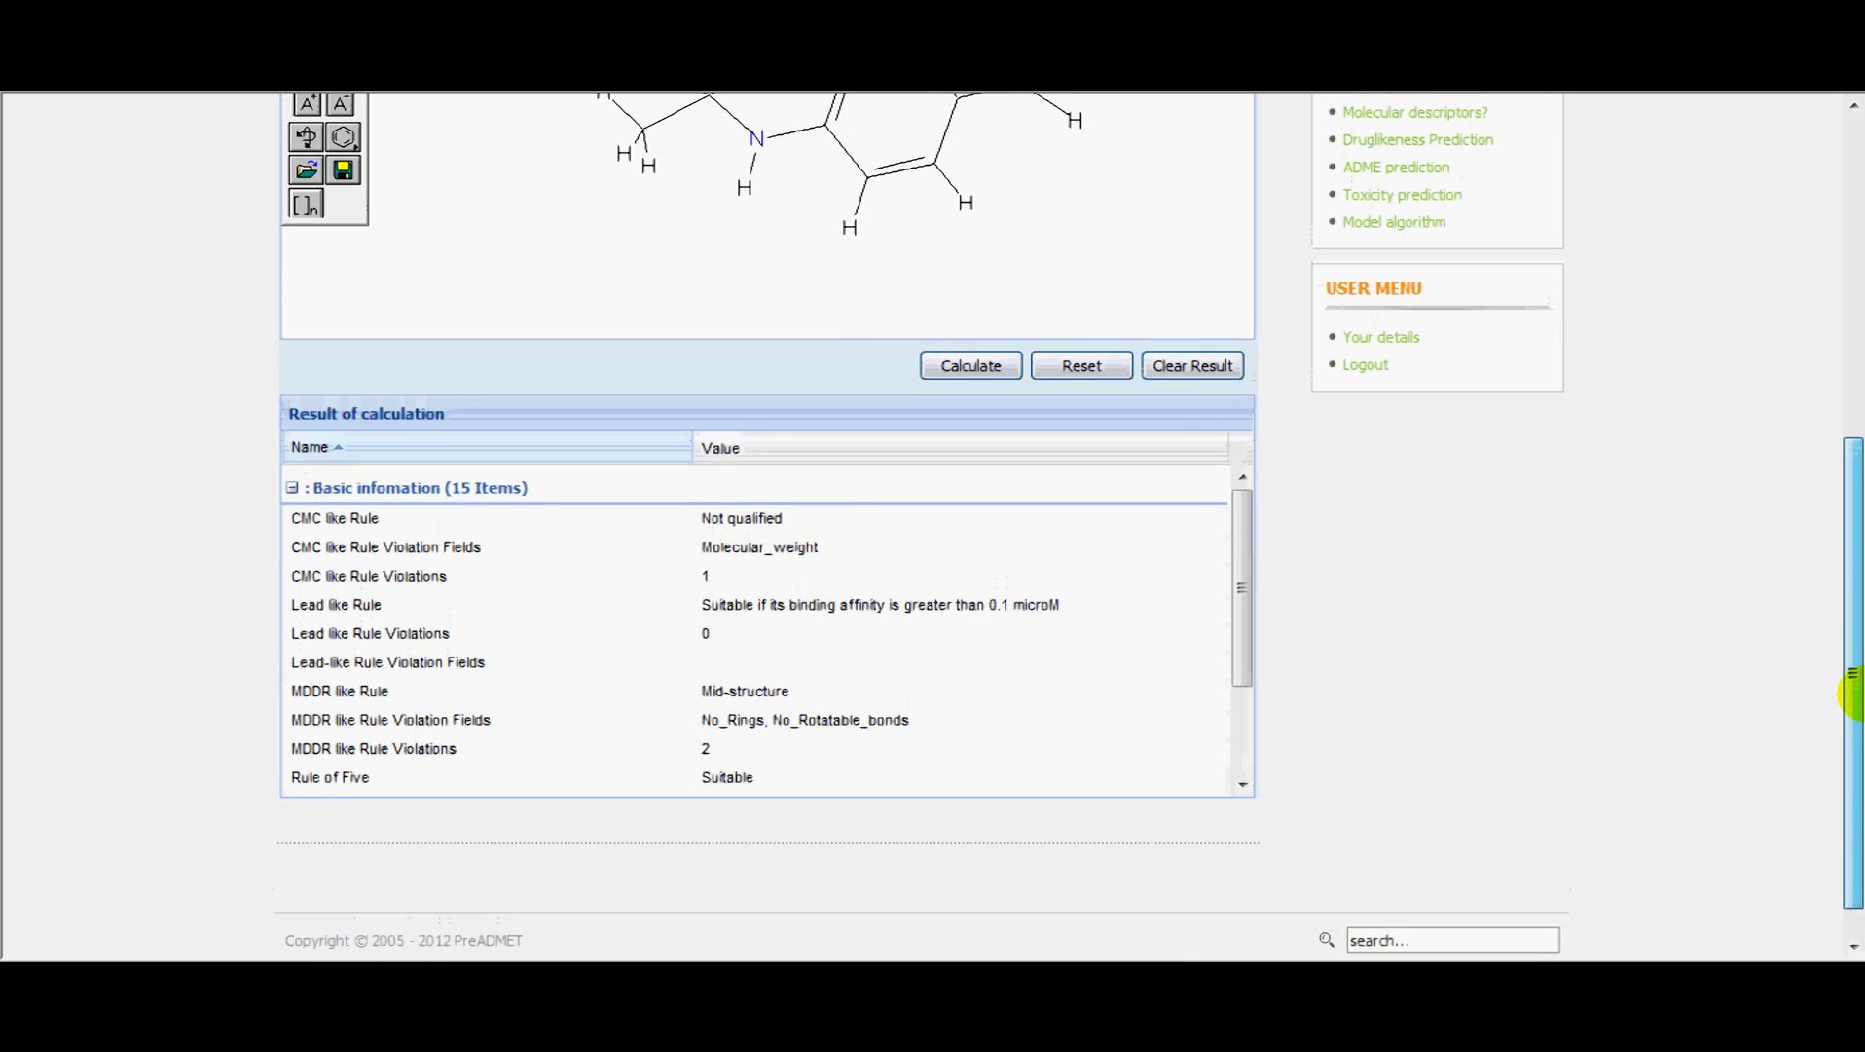
pyautogui.moveTo(1241, 612); pyautogui.dragTo(1252, 681)
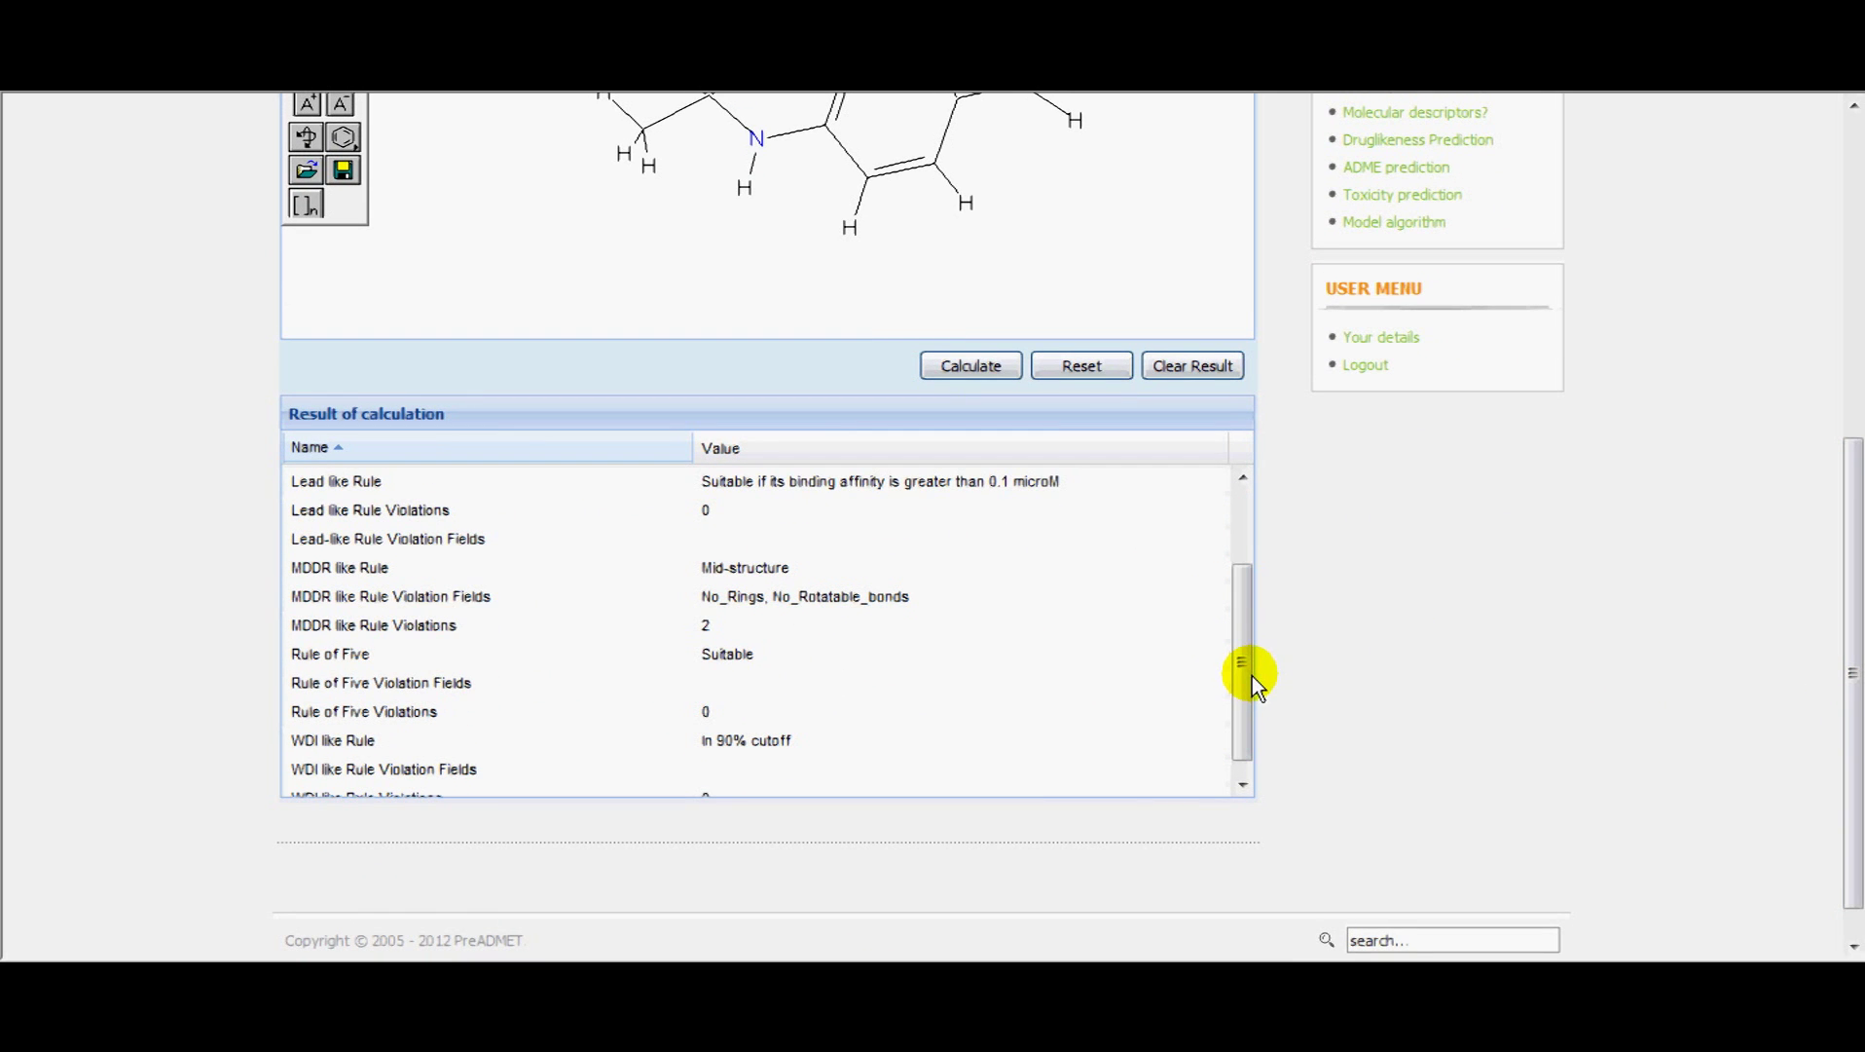
pyautogui.moveTo(1240, 576); pyautogui.dragTo(1233, 475)
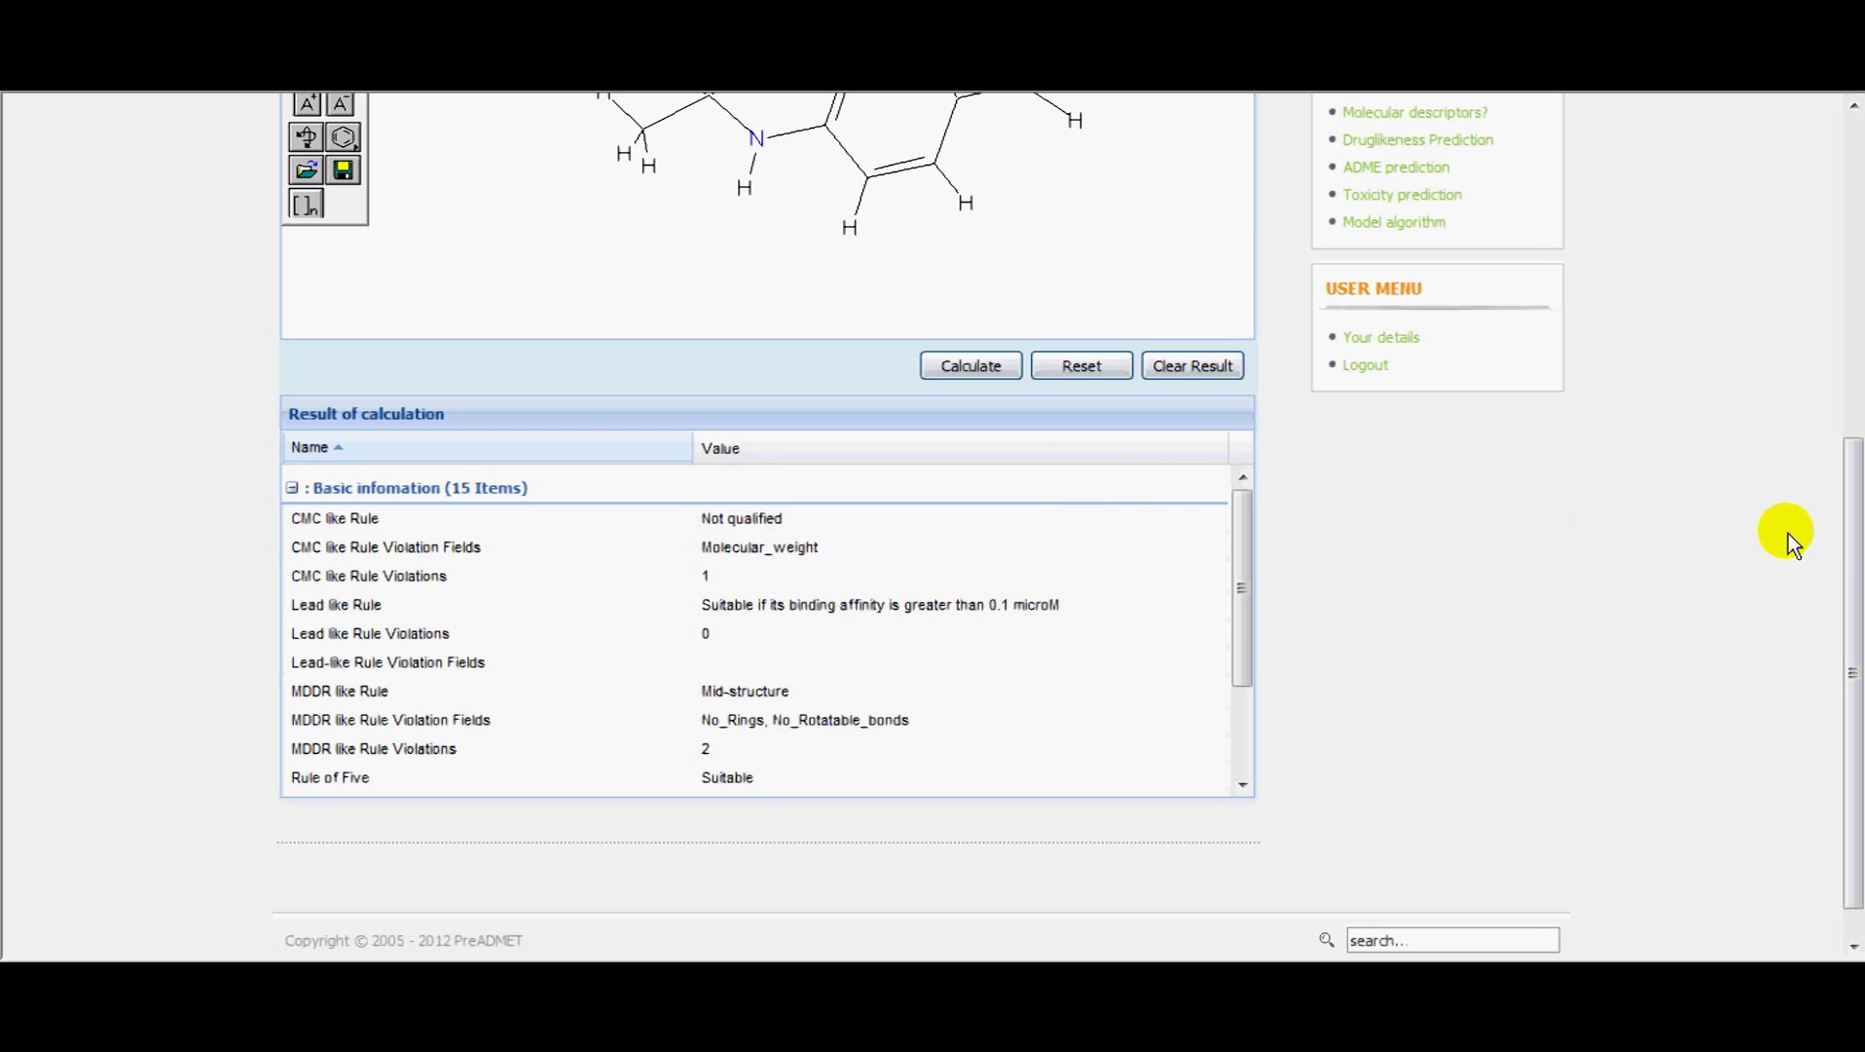
# Step: Restore the paracetamol structure, replace its hydroxyl oxygen with nitrogen, and check the recalculated druglikeness rules
pyautogui.moveTo(1853, 541); pyautogui.dragTo(1837, 413)
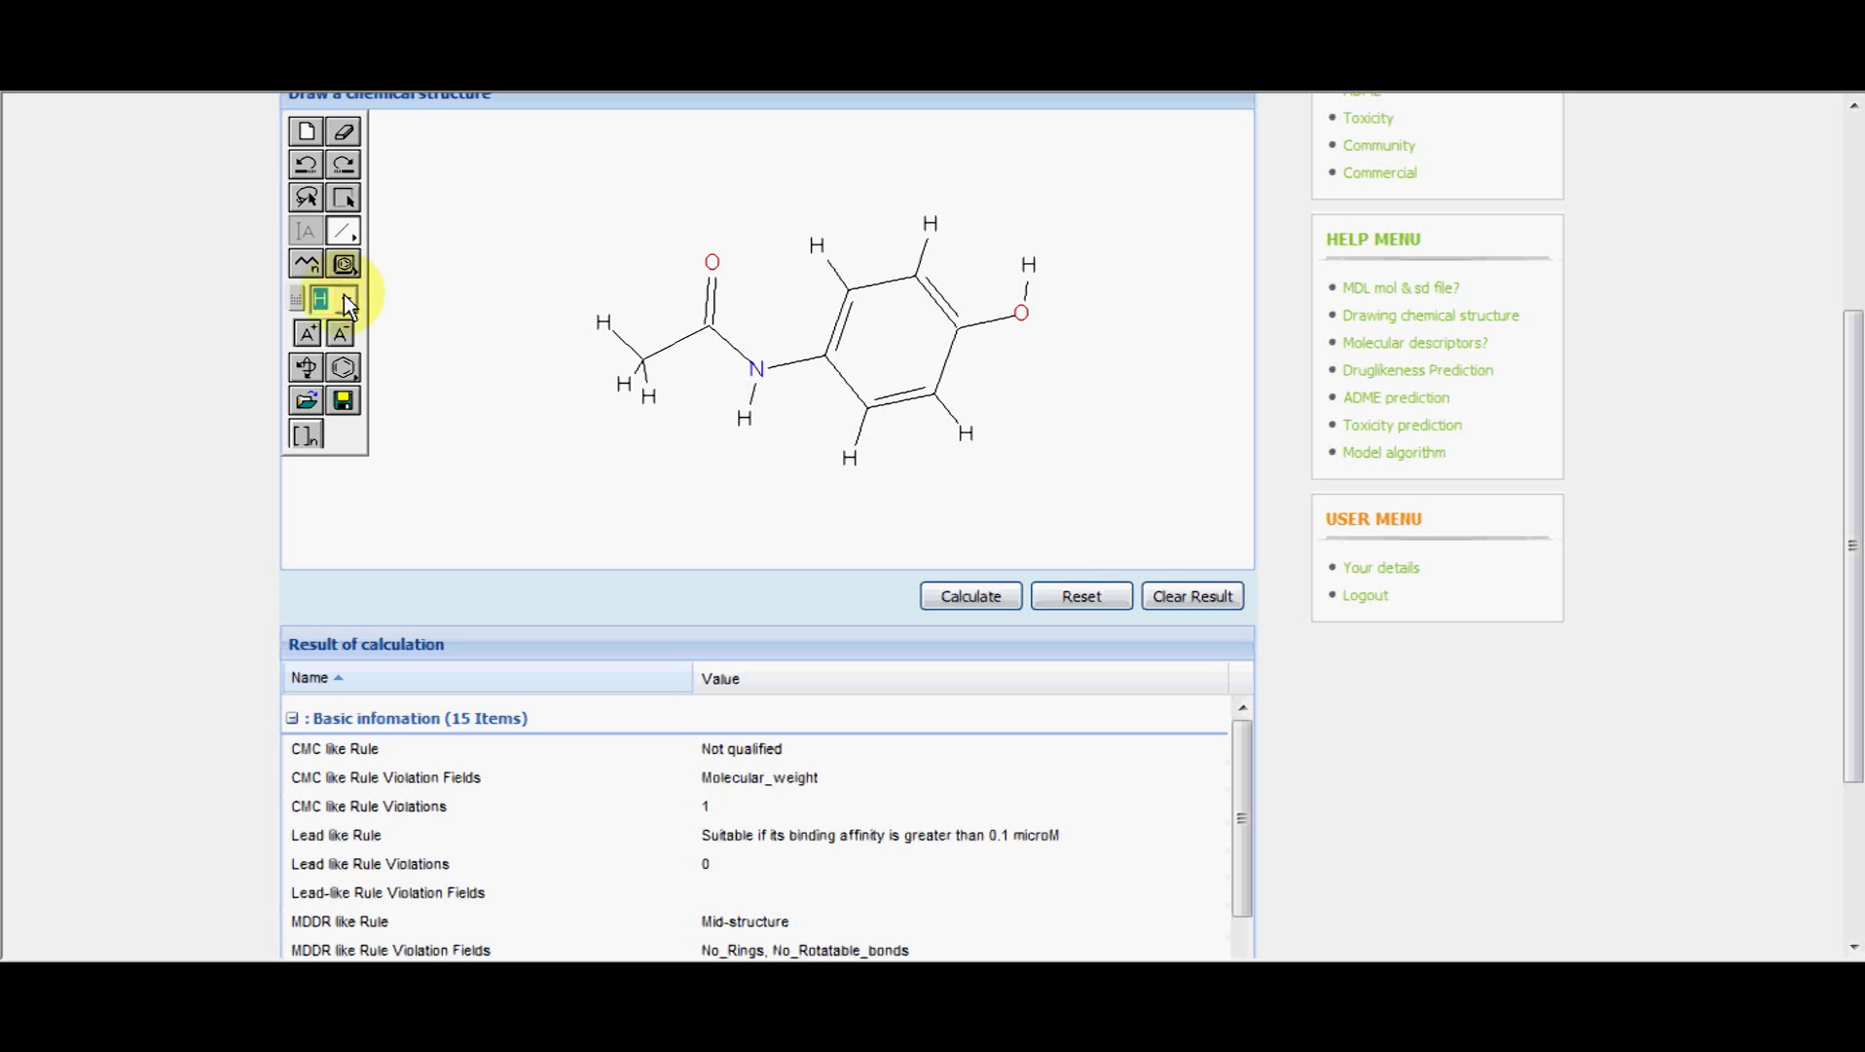
pyautogui.click(344, 294)
pyautogui.click(340, 369)
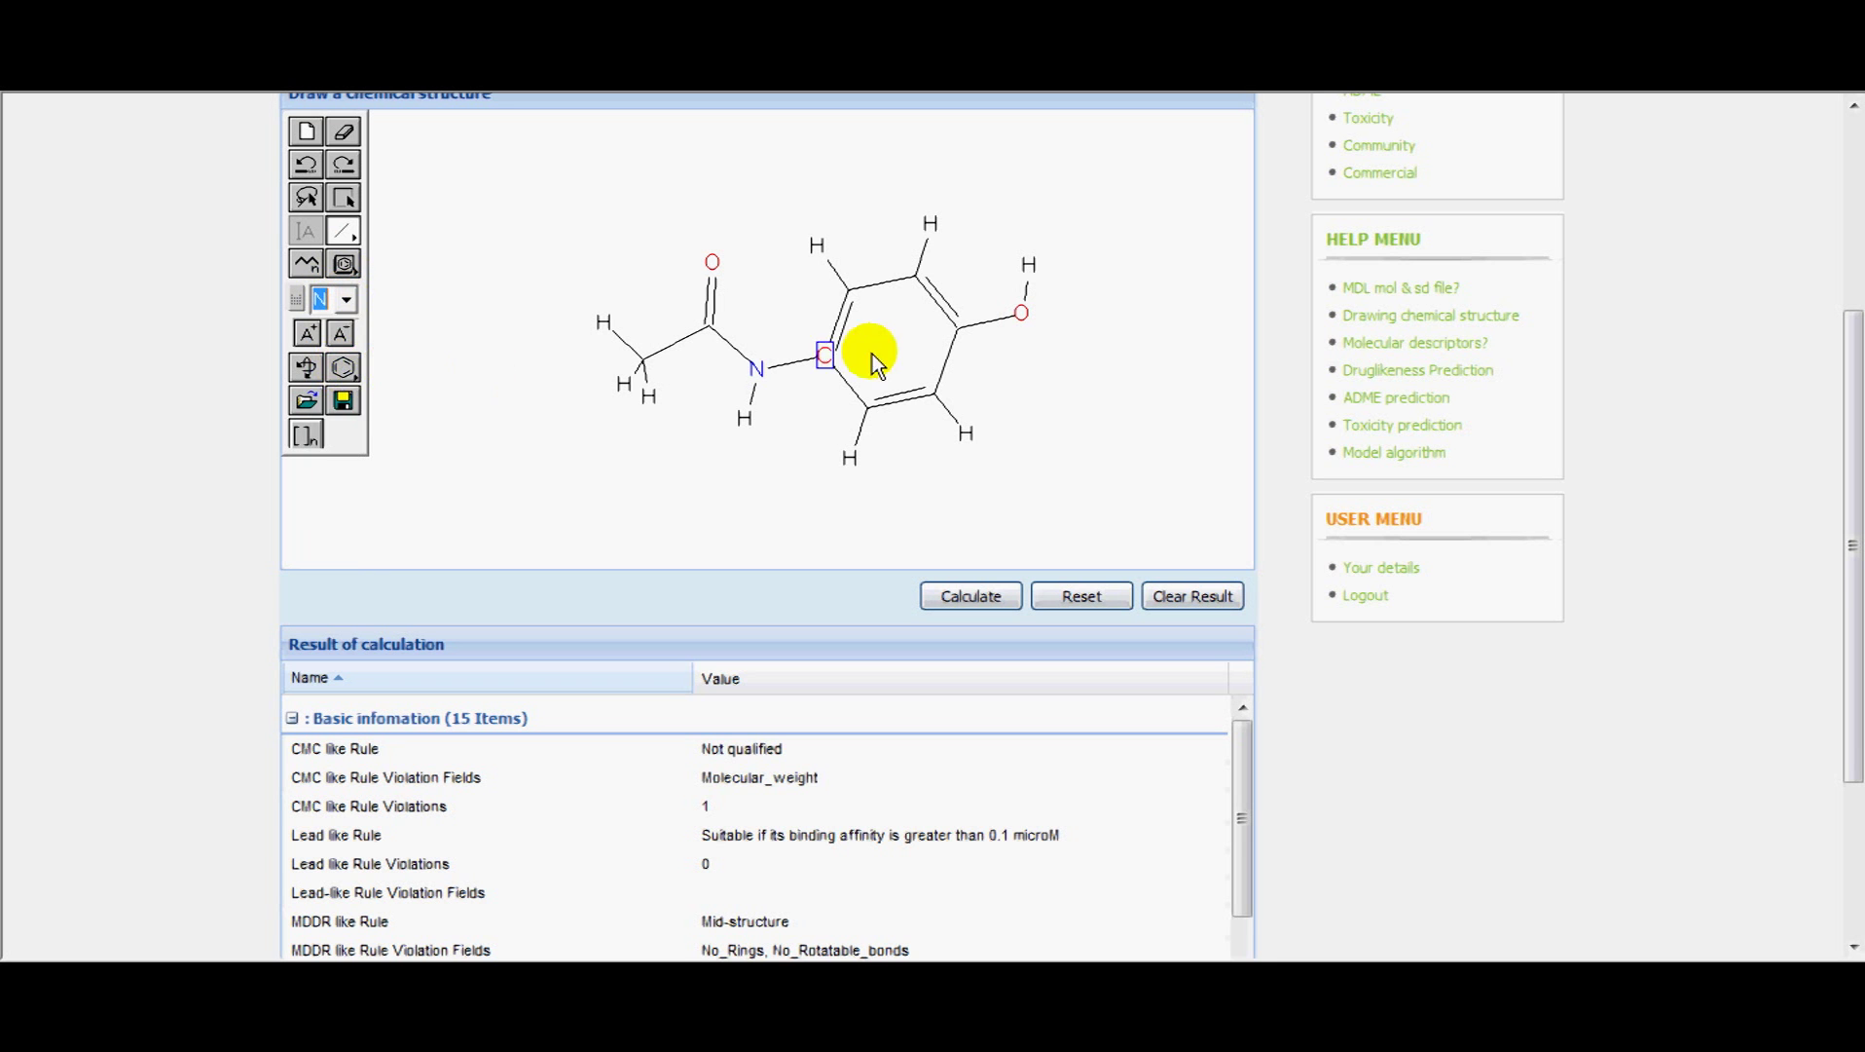
pyautogui.click(1023, 313)
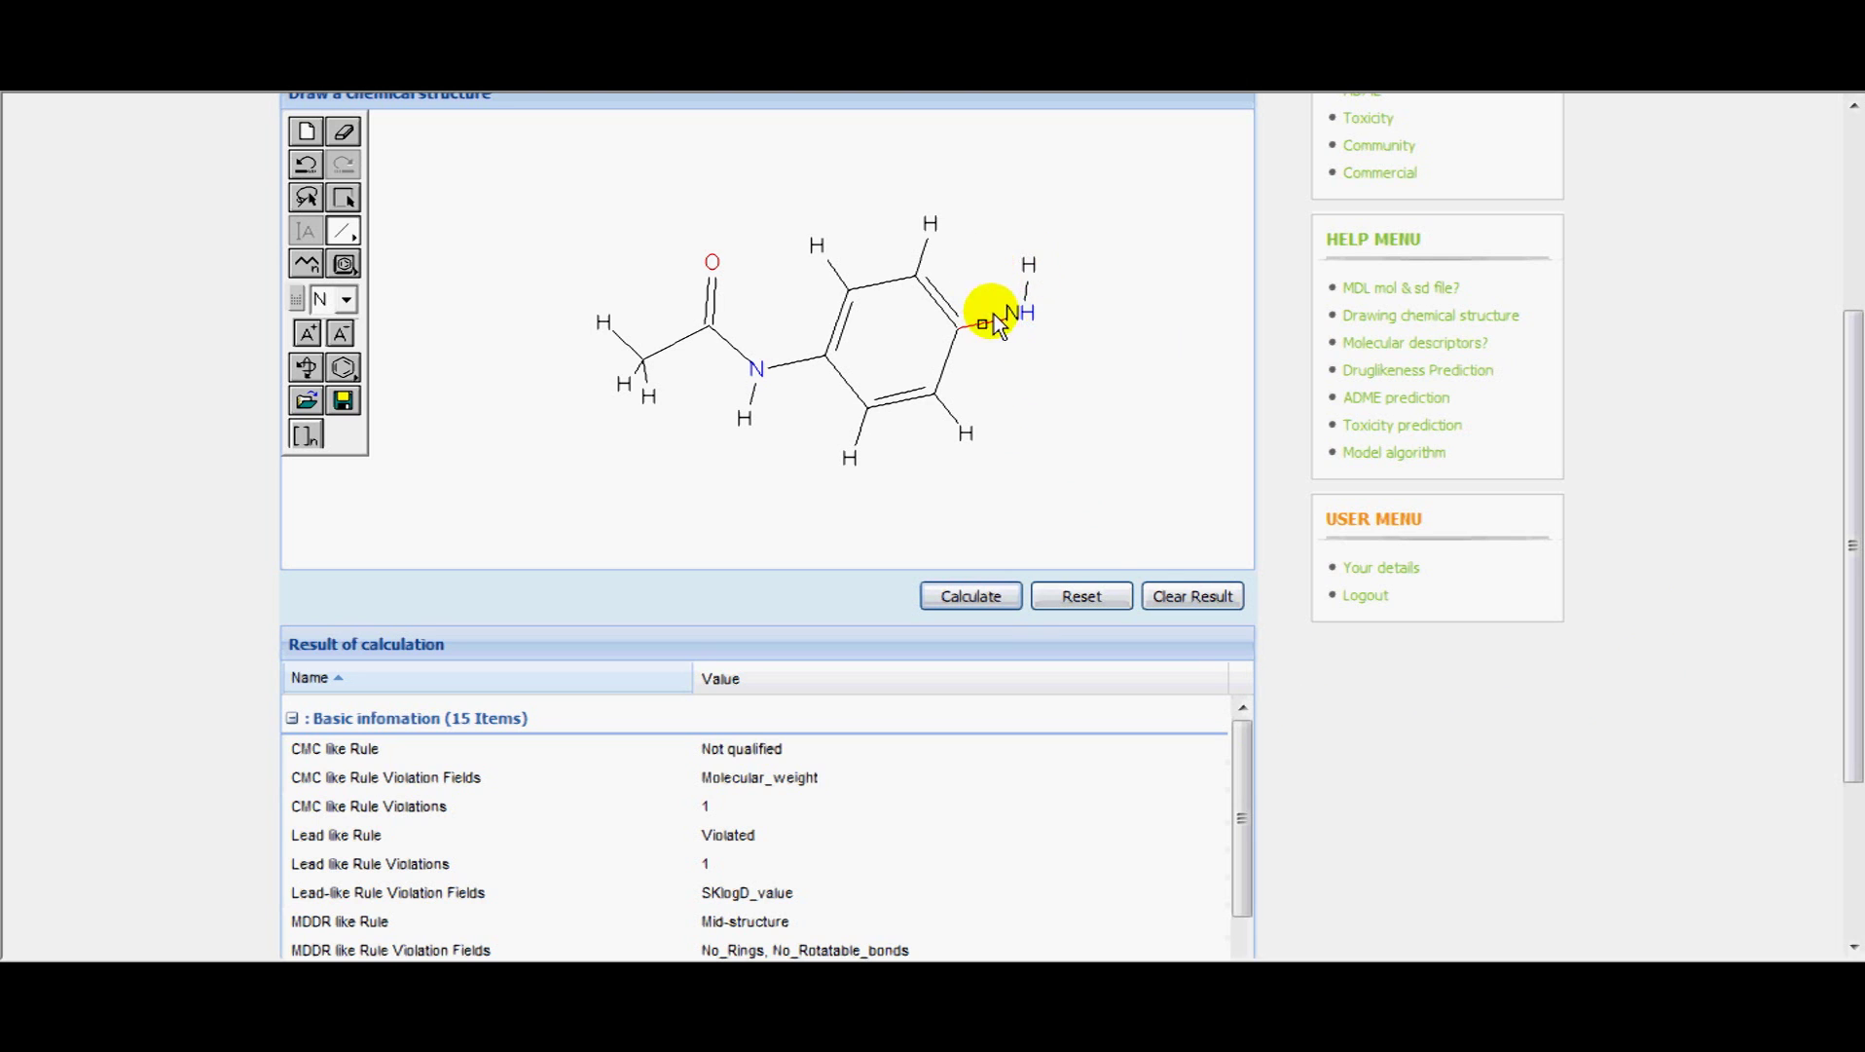
pyautogui.moveTo(1248, 750); pyautogui.dragTo(1248, 809)
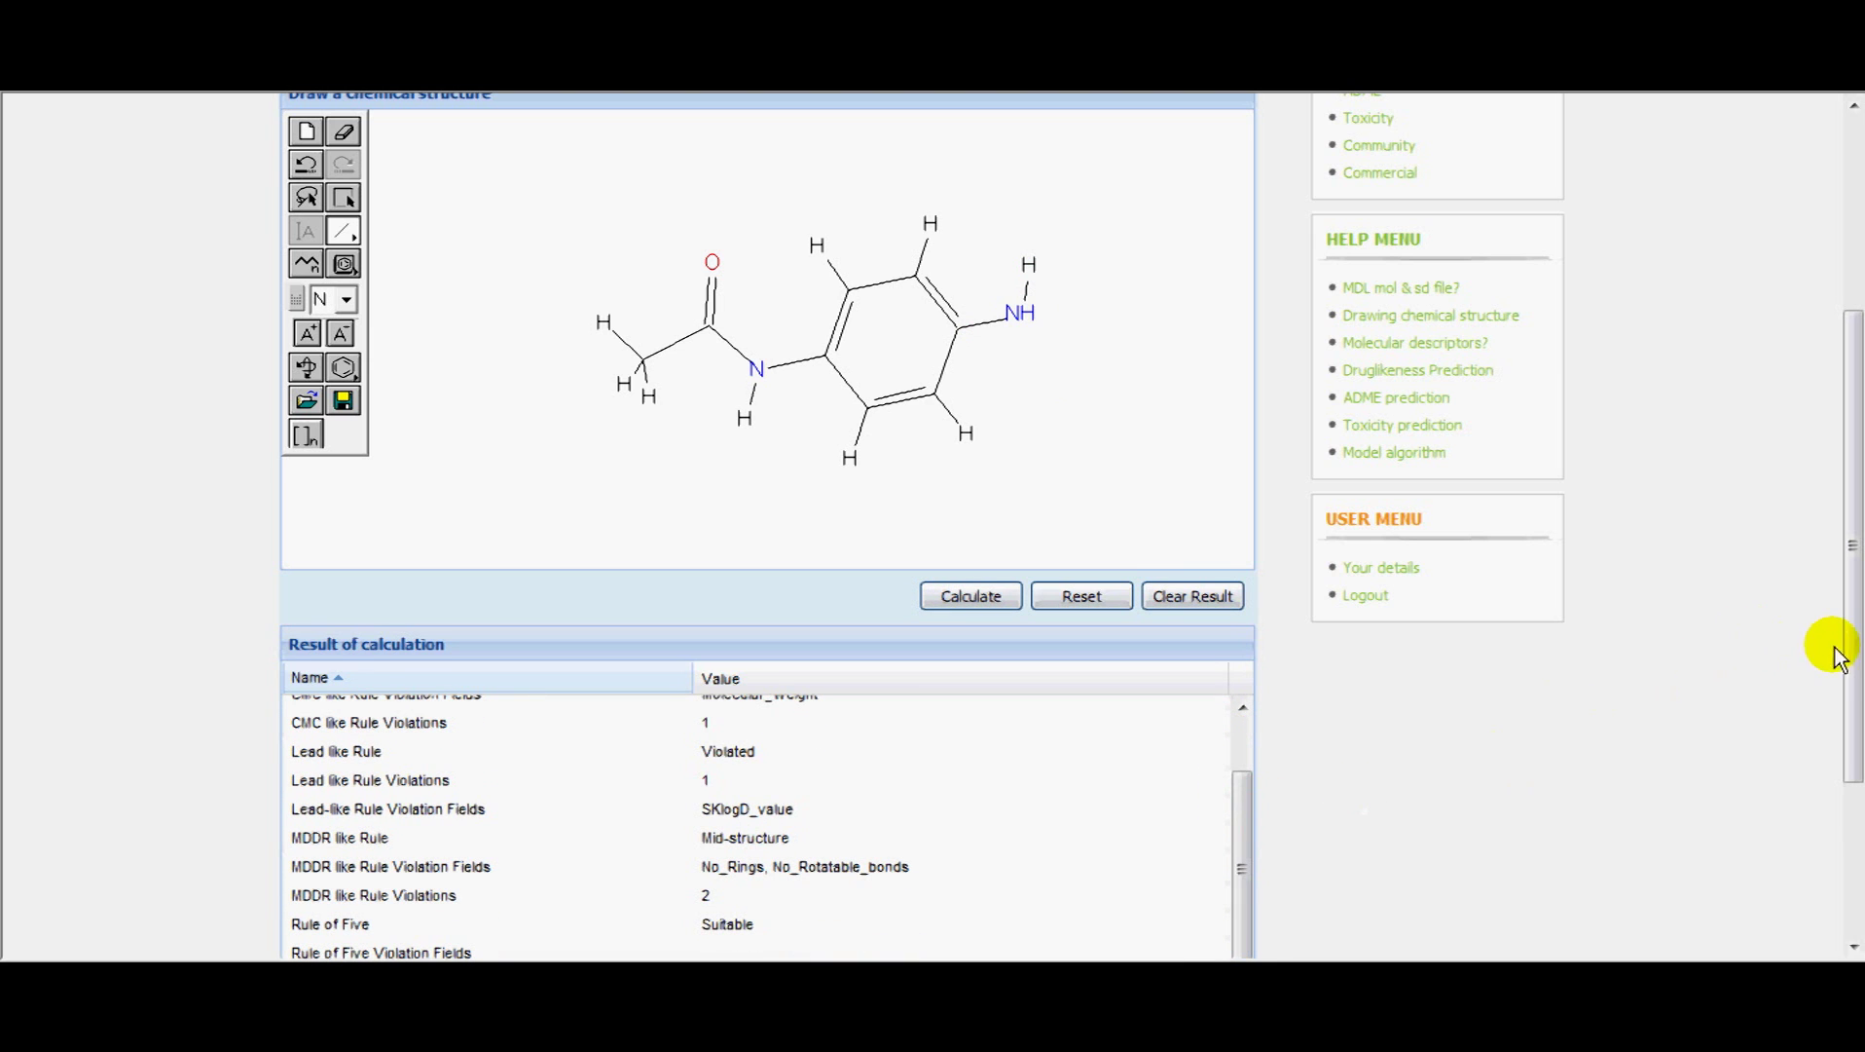
pyautogui.scroll(-1, 1857, 699)
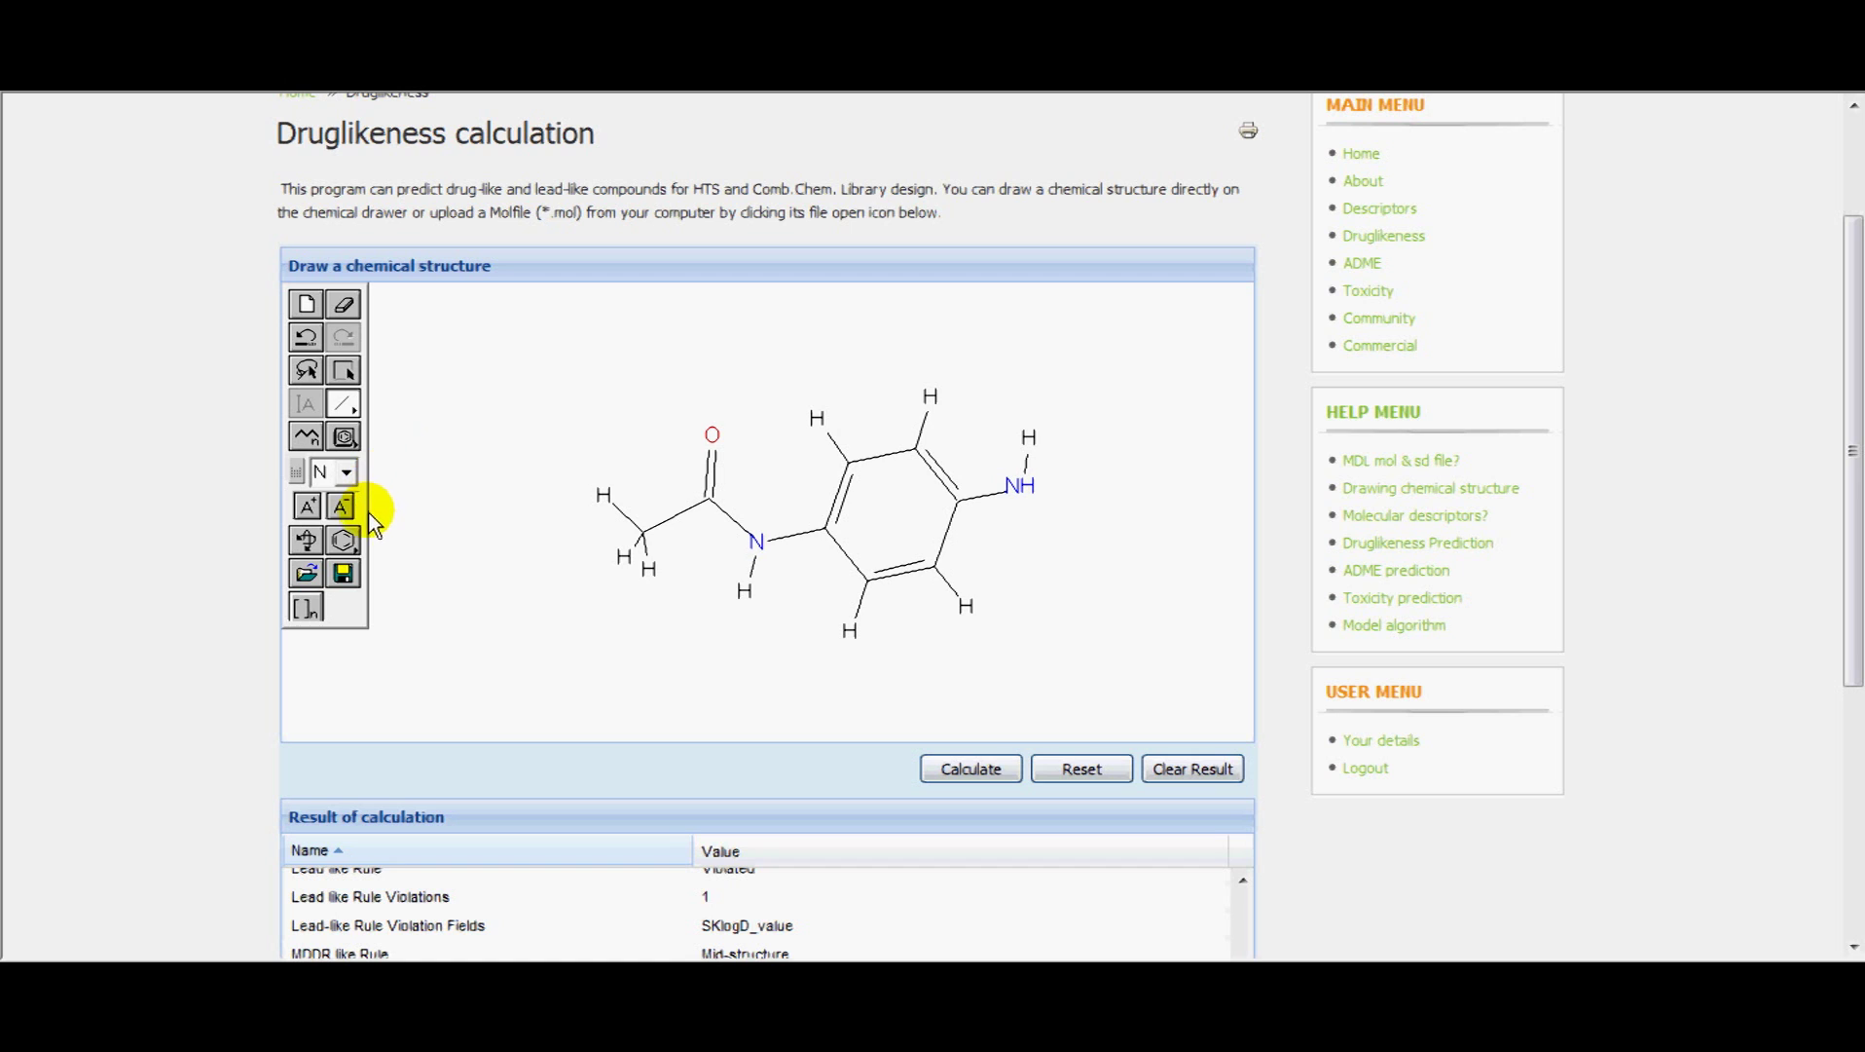
# Step: Replace the nitrogen substituent on the ring with carbon and attach a hydroxyl oxygen to that carbon
pyautogui.click(346, 472)
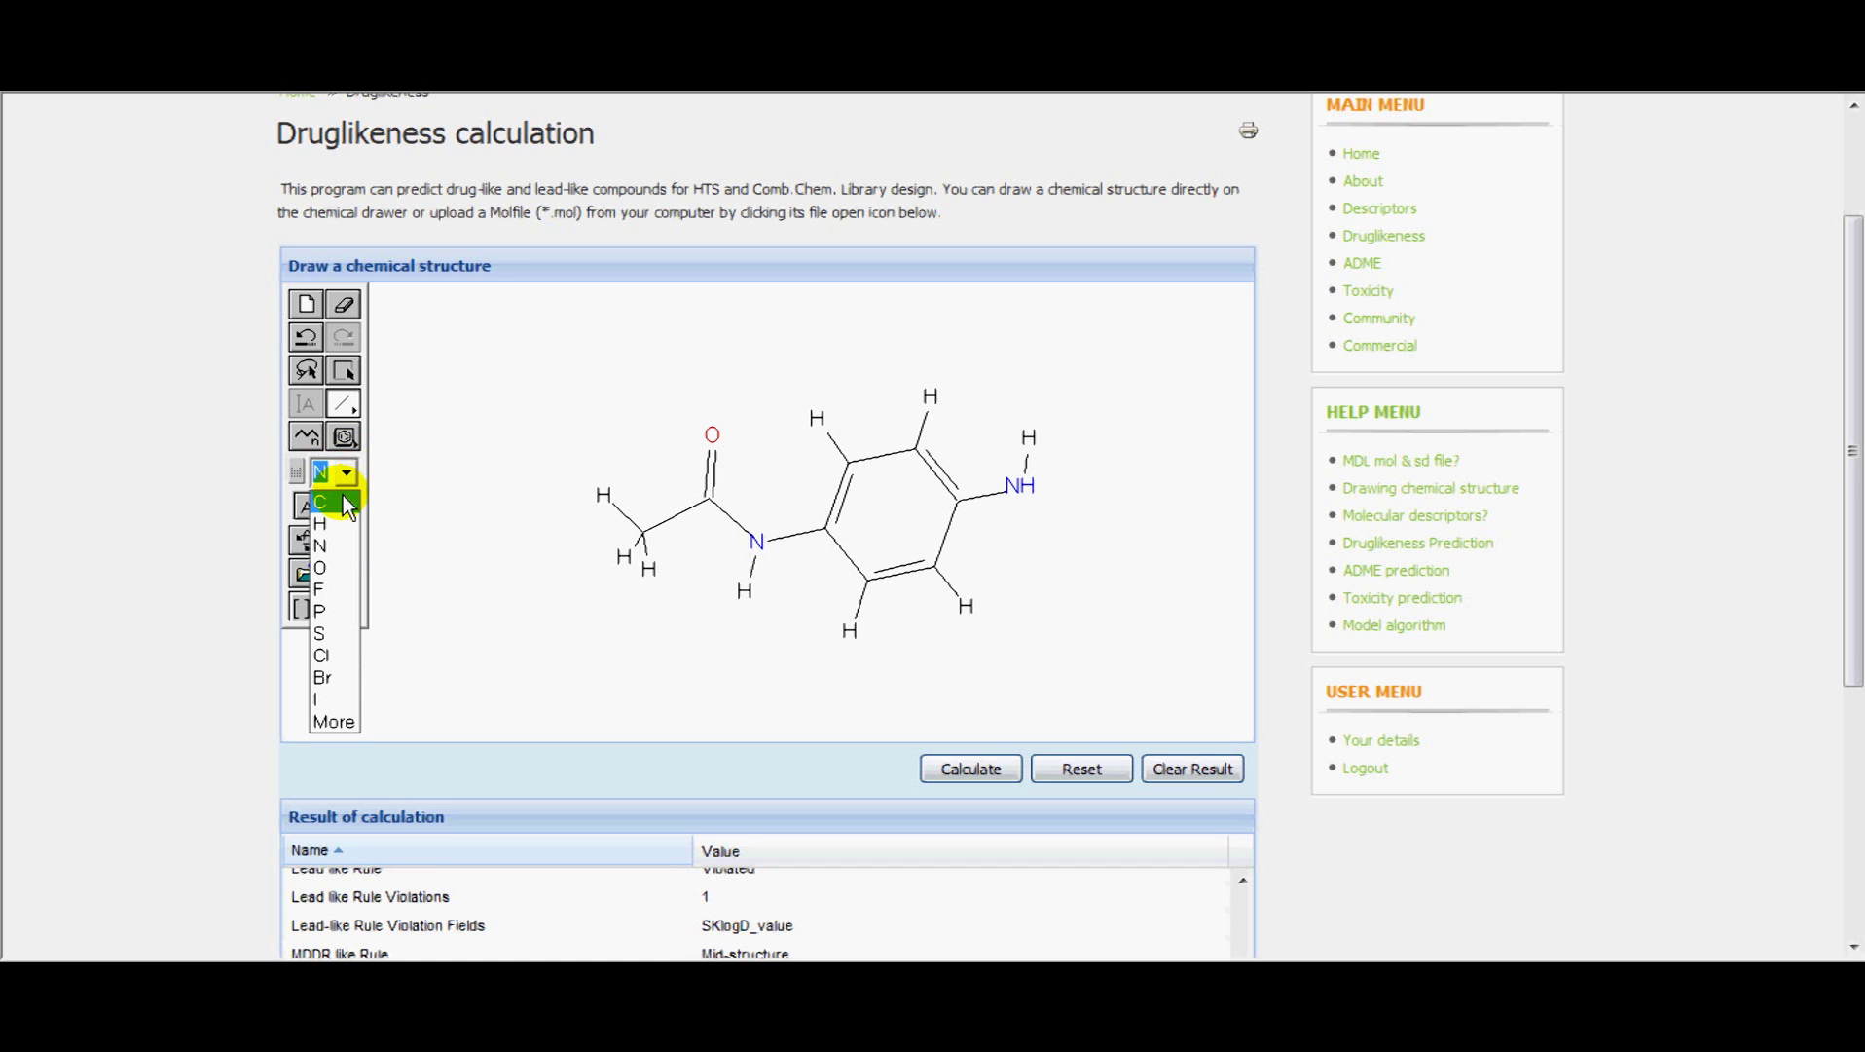
pyautogui.click(347, 502)
pyautogui.click(1018, 490)
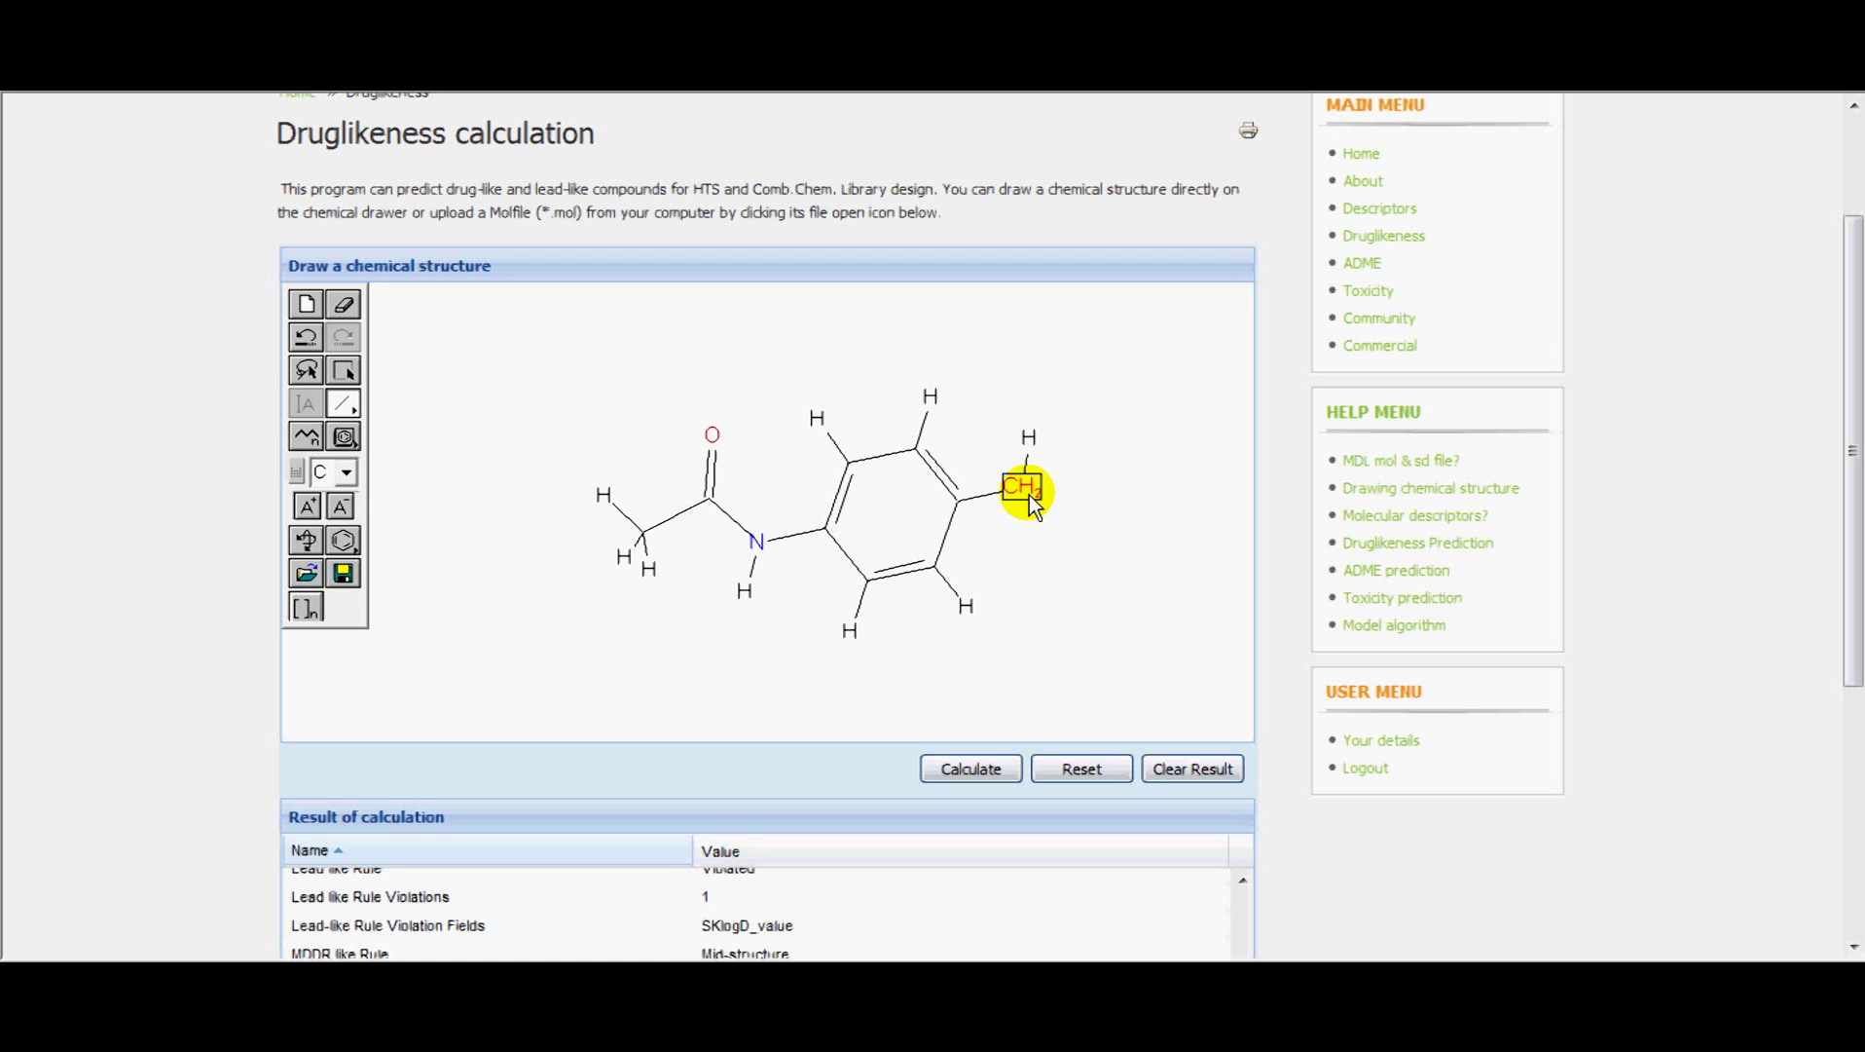
pyautogui.click(347, 472)
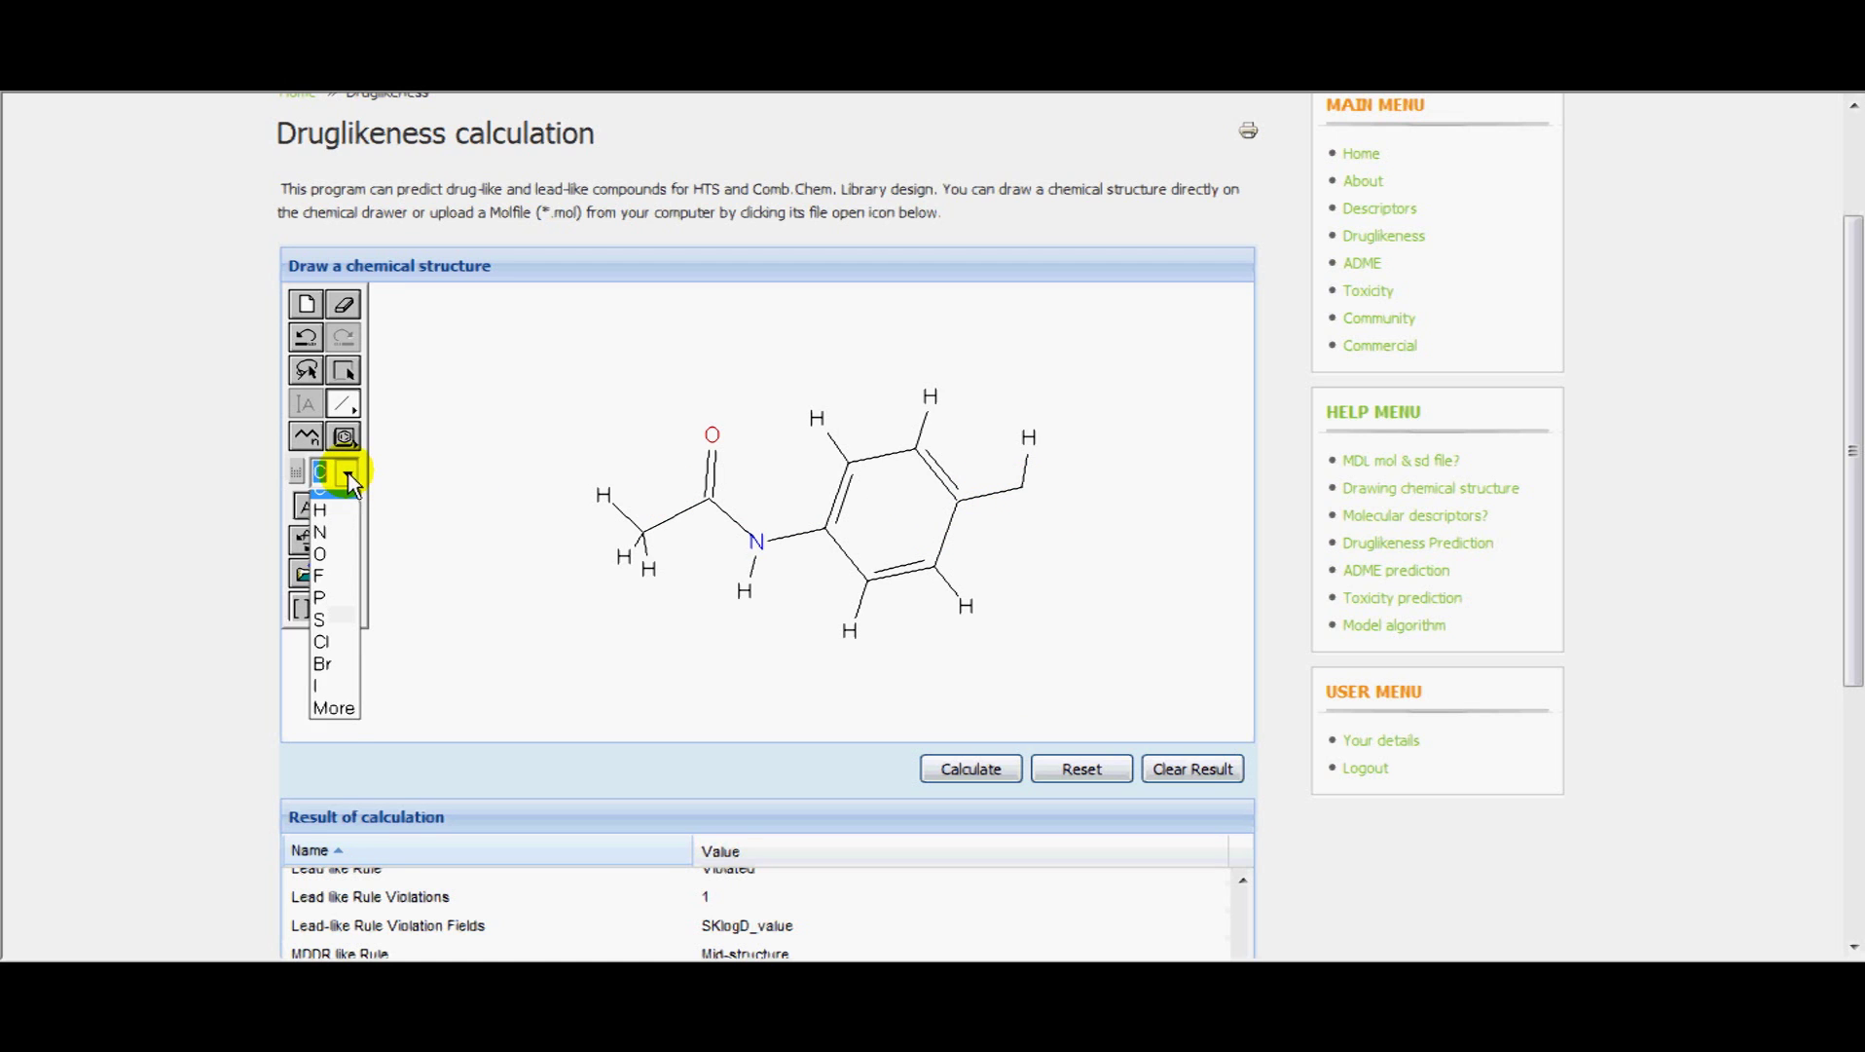
pyautogui.click(320, 554)
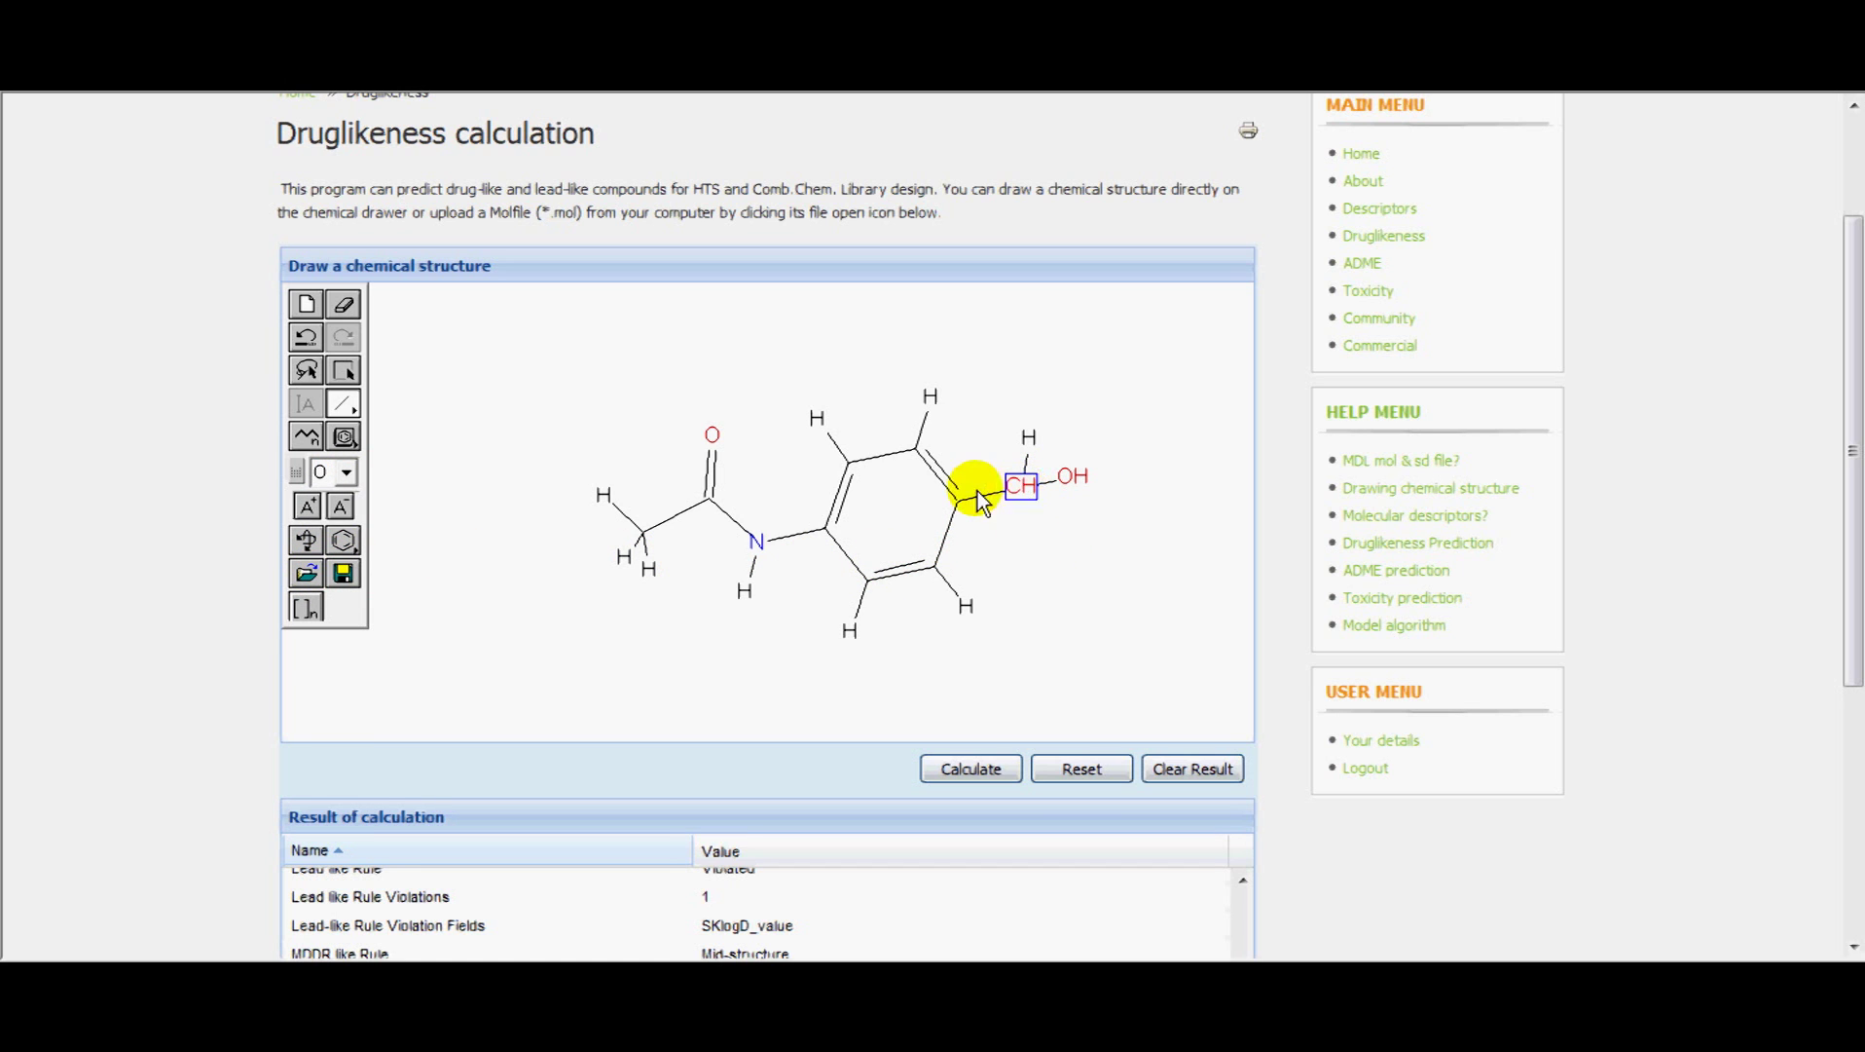
# Step: Add the second hydrogen to the carbon between the ring and the hydroxyl group to complete the CH2OH substituent
pyautogui.click(347, 471)
pyautogui.click(335, 512)
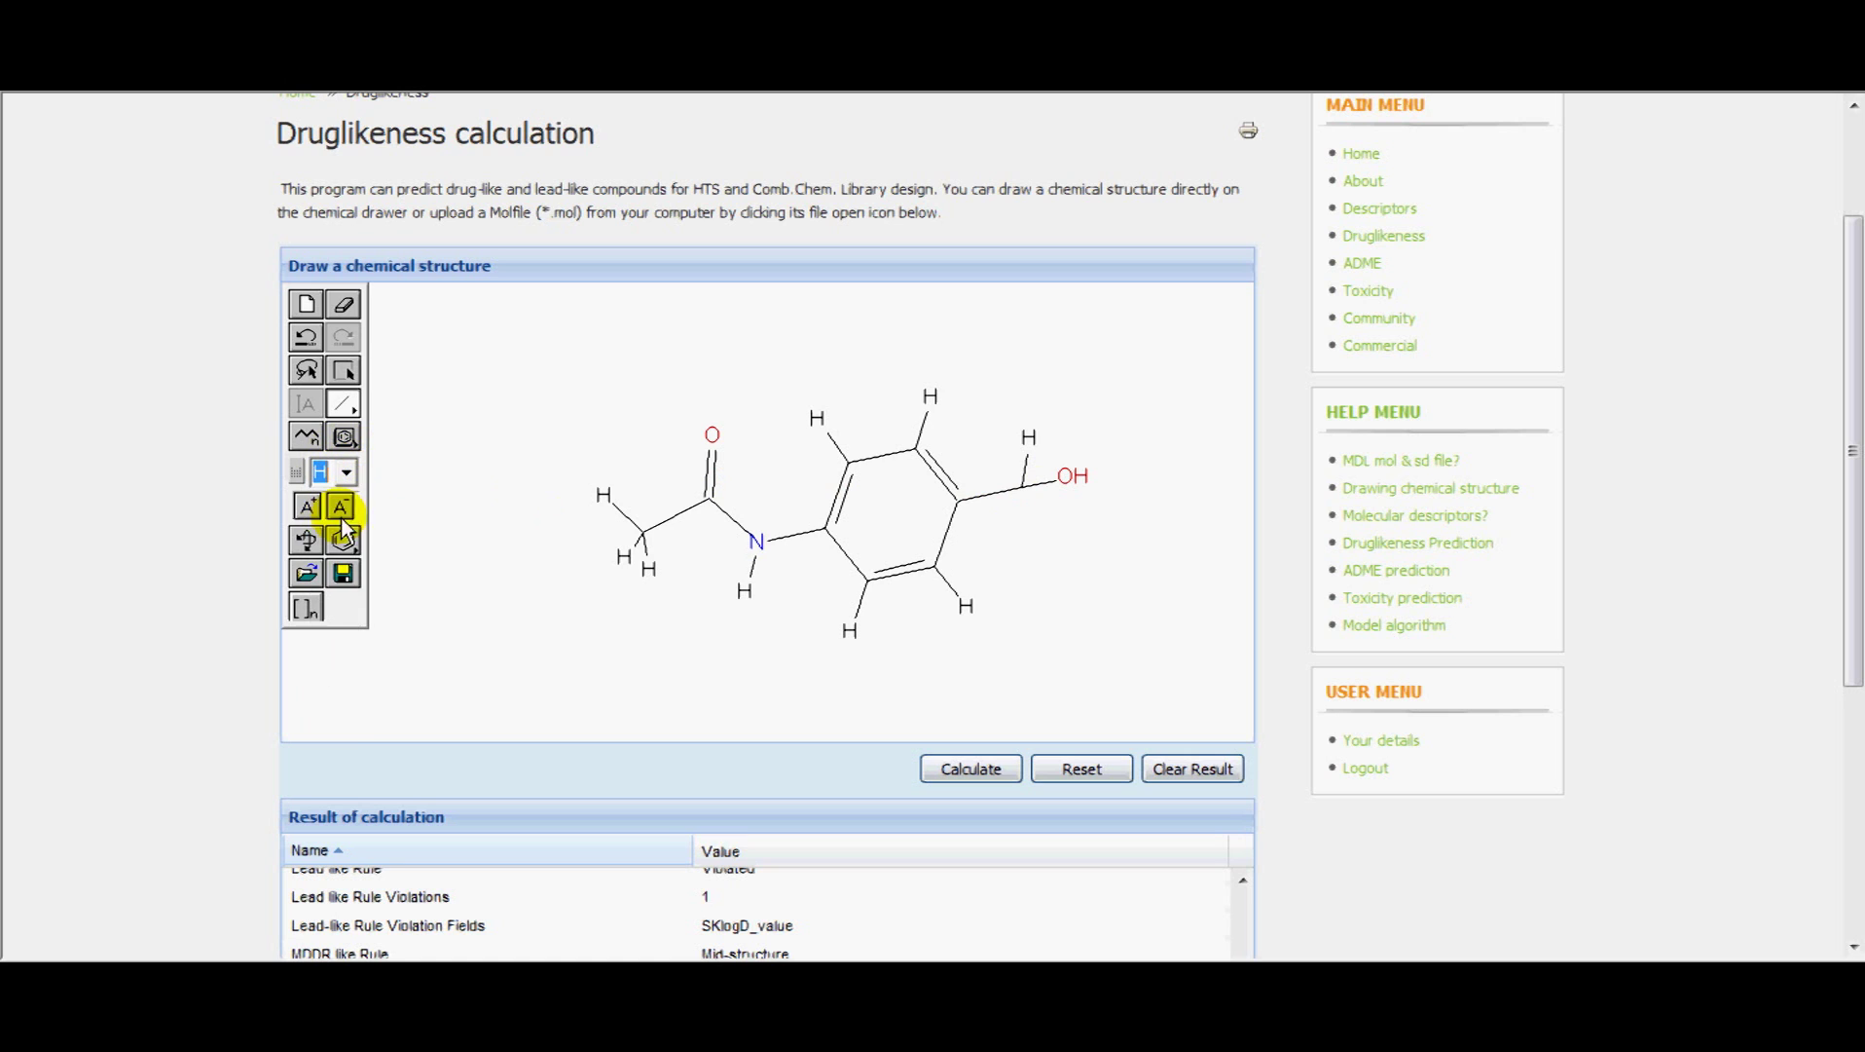
pyautogui.click(1030, 493)
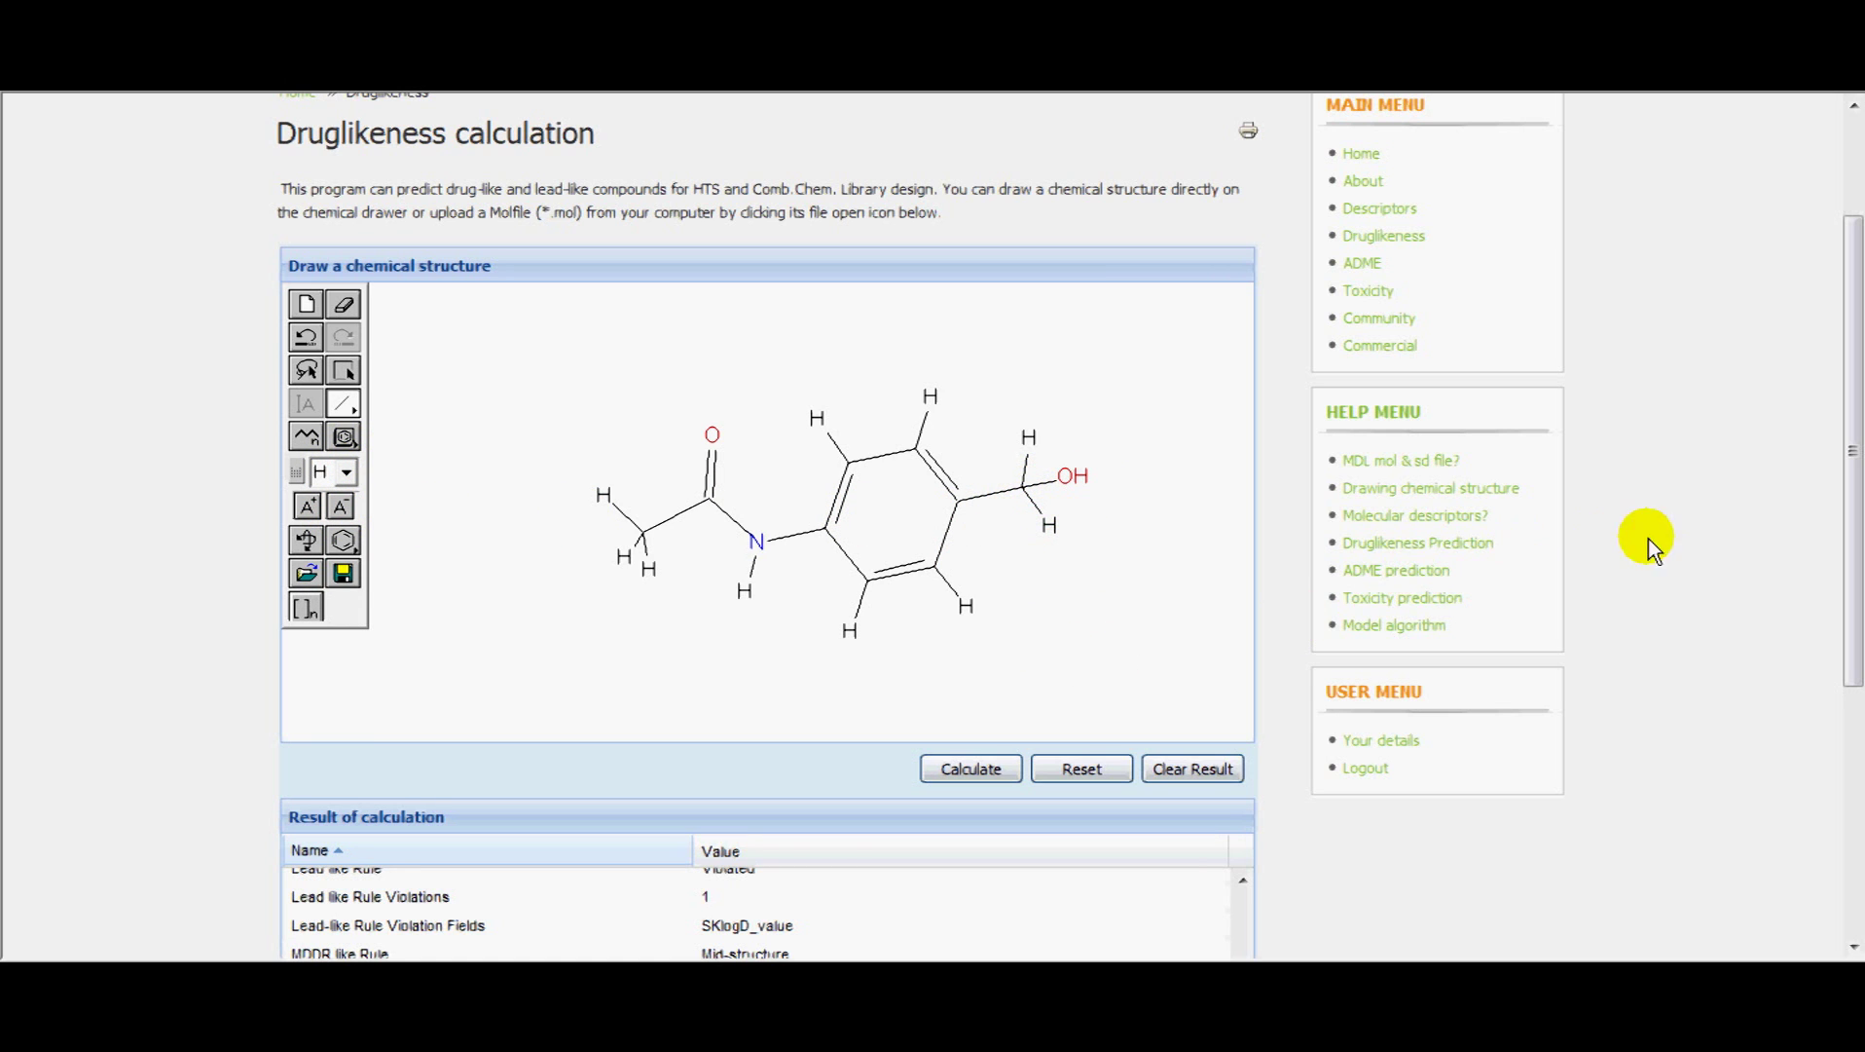
# Step: Calculate the druglikeness of the hydroxymethyl-substituted structure and review its CMC, lead-like, MDDR and Rule of Five results
pyautogui.moveTo(1854, 526); pyautogui.dragTo(1836, 621)
pyautogui.click(972, 580)
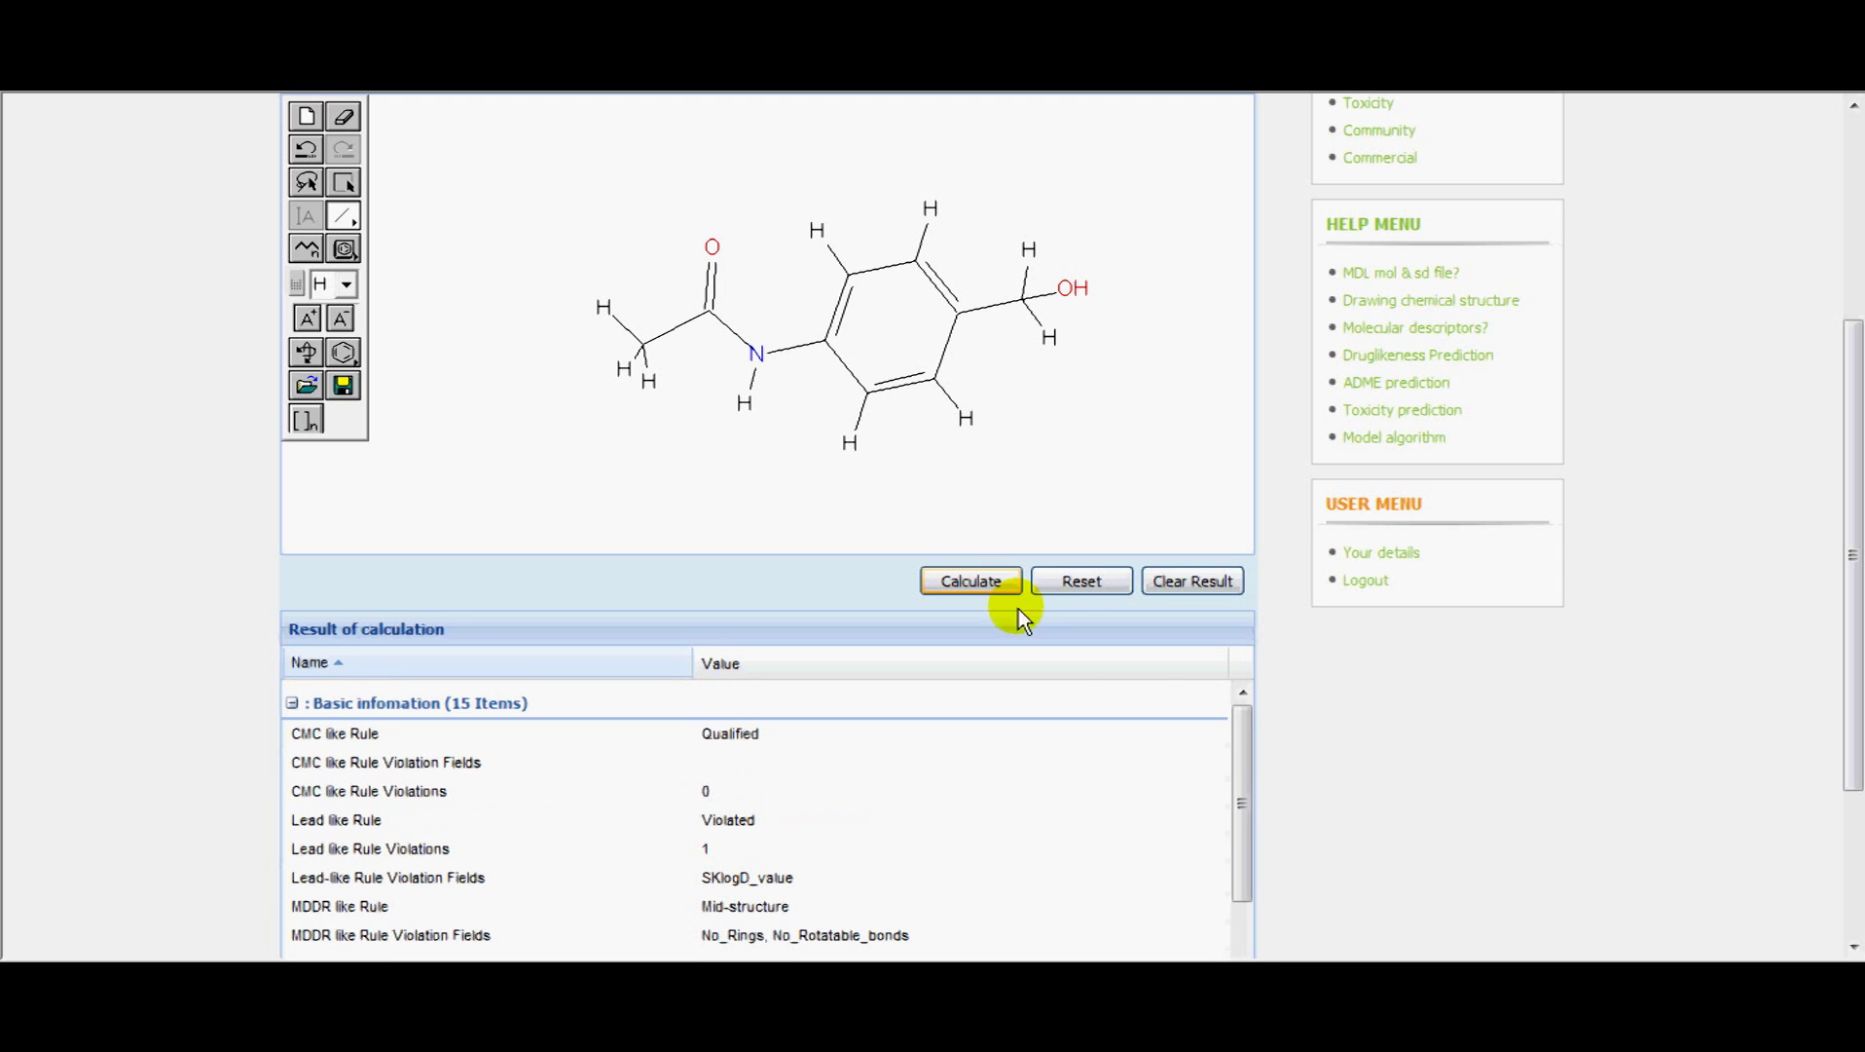
pyautogui.moveTo(1241, 810)
pyautogui.mouseDown()
pyautogui.moveTo(1241, 870)
pyautogui.moveTo(1247, 833)
pyautogui.mouseUp()
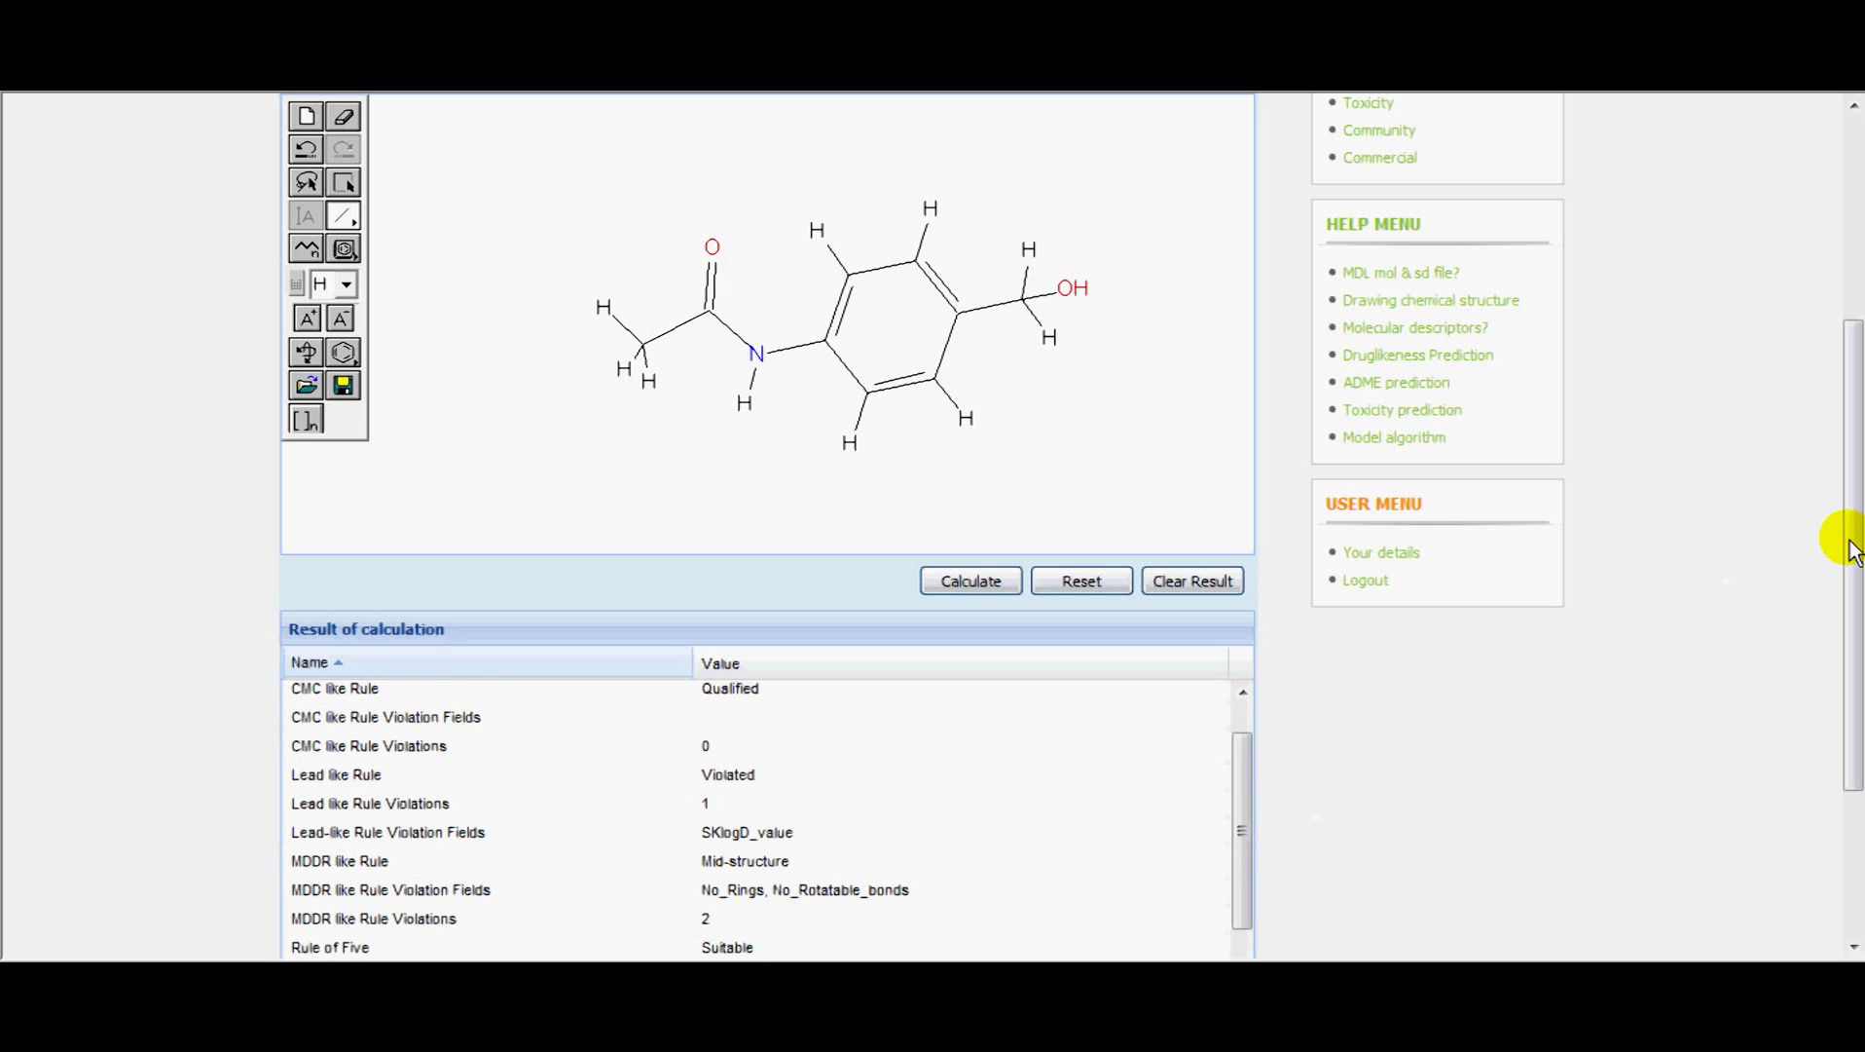
pyautogui.moveTo(1845, 542); pyautogui.dragTo(1845, 596)
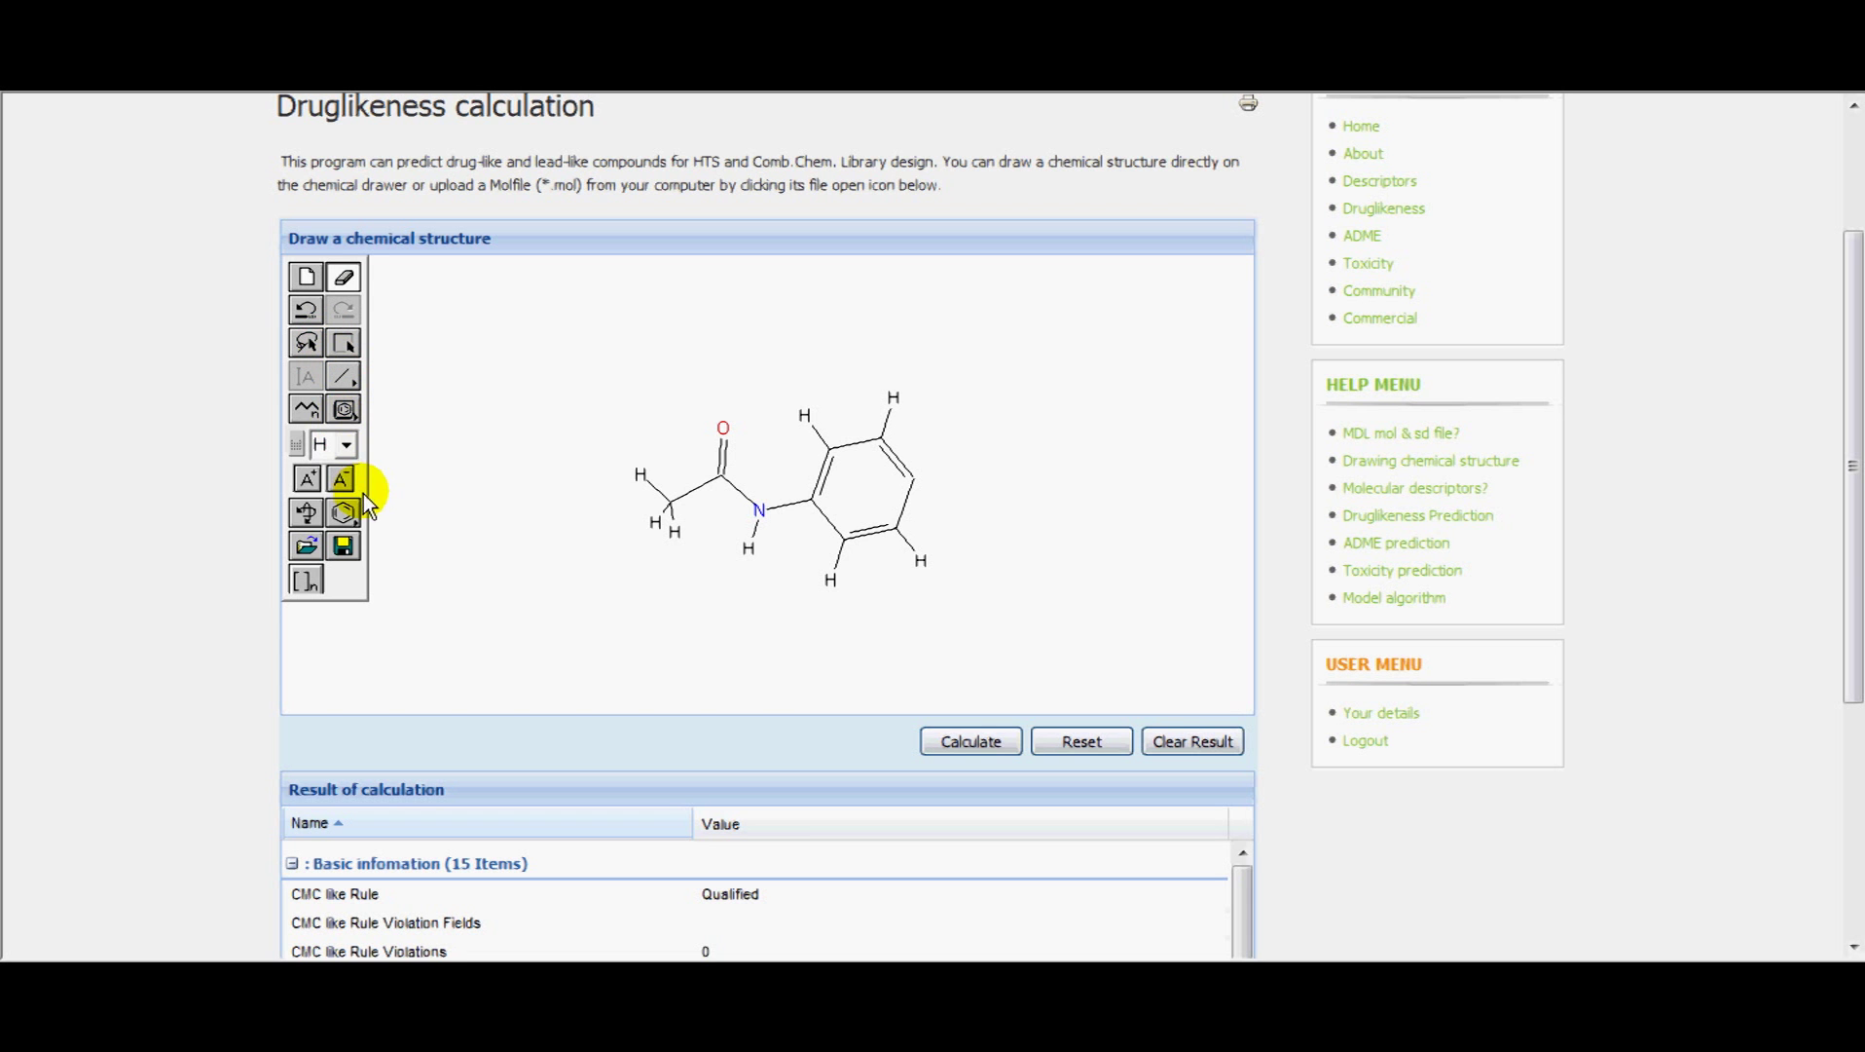
# Step: Attach a benzene ring at the ring's open position opposite the amide nitrogen, calculate the druglikeness and check the rule results
pyautogui.click(345, 513)
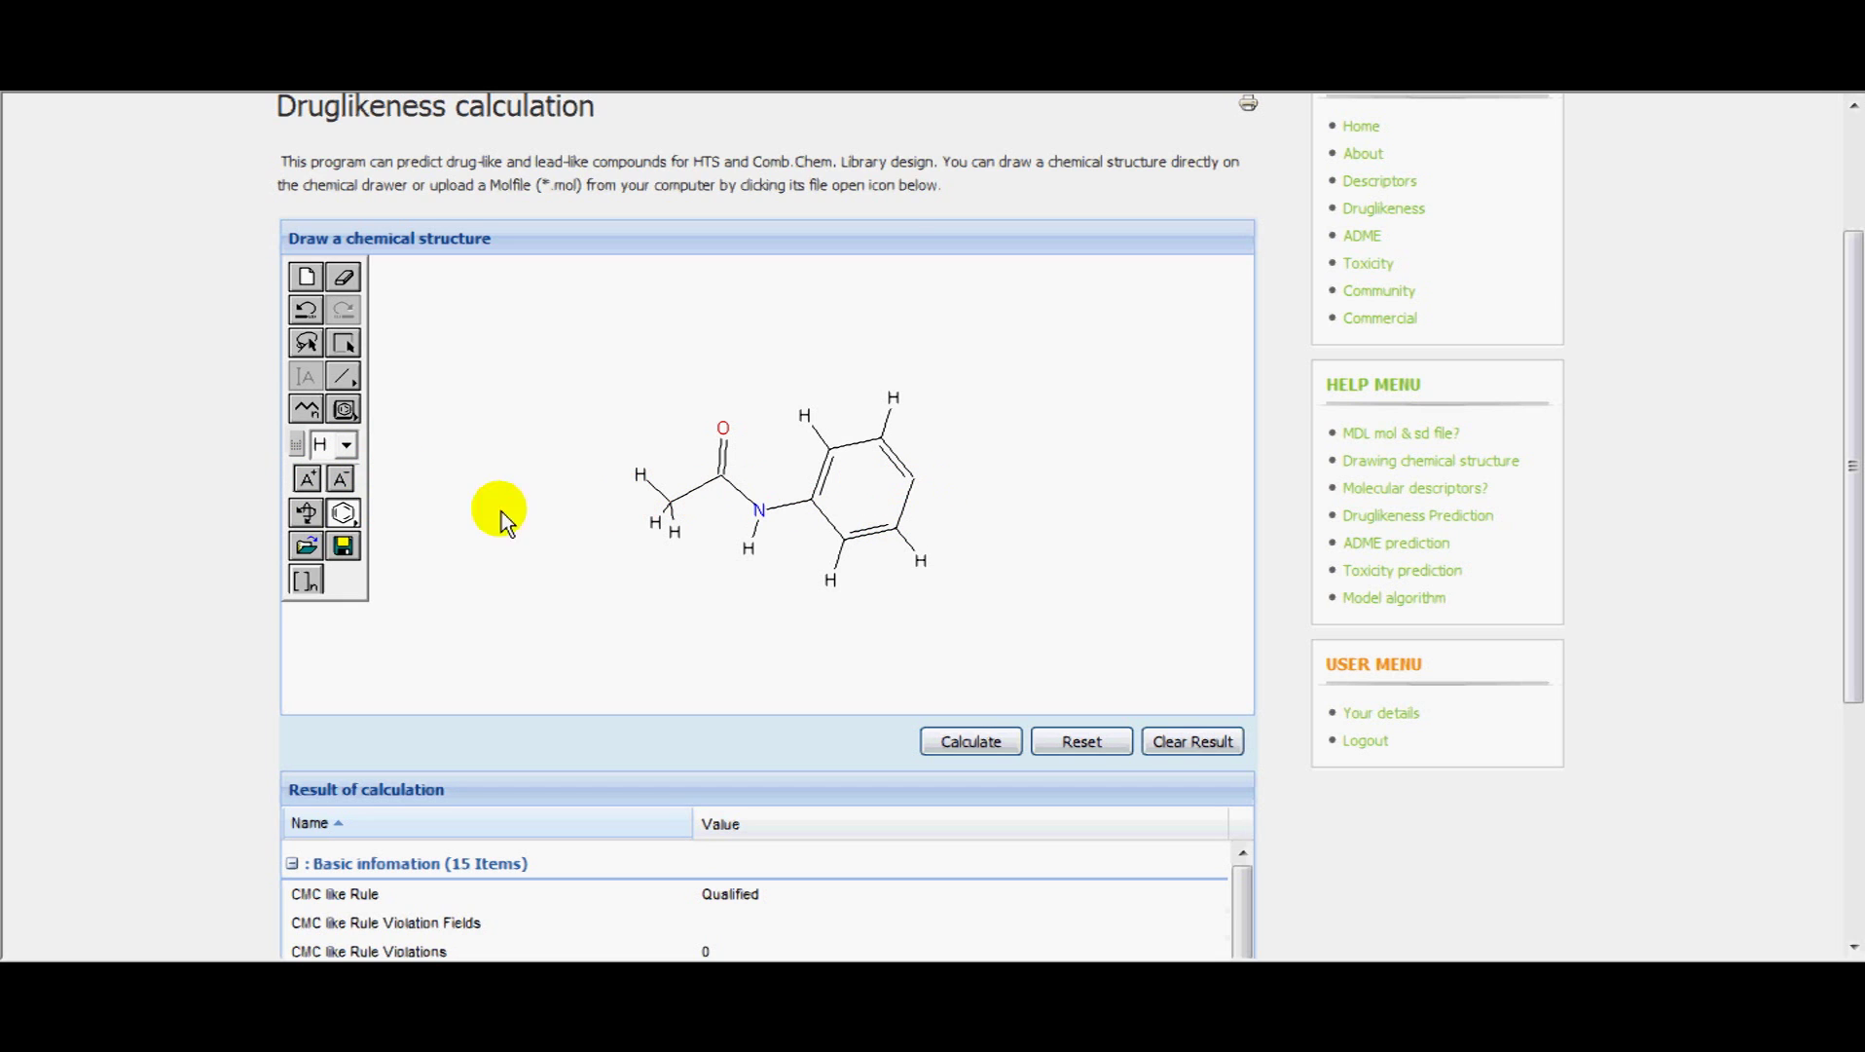
pyautogui.click(345, 514)
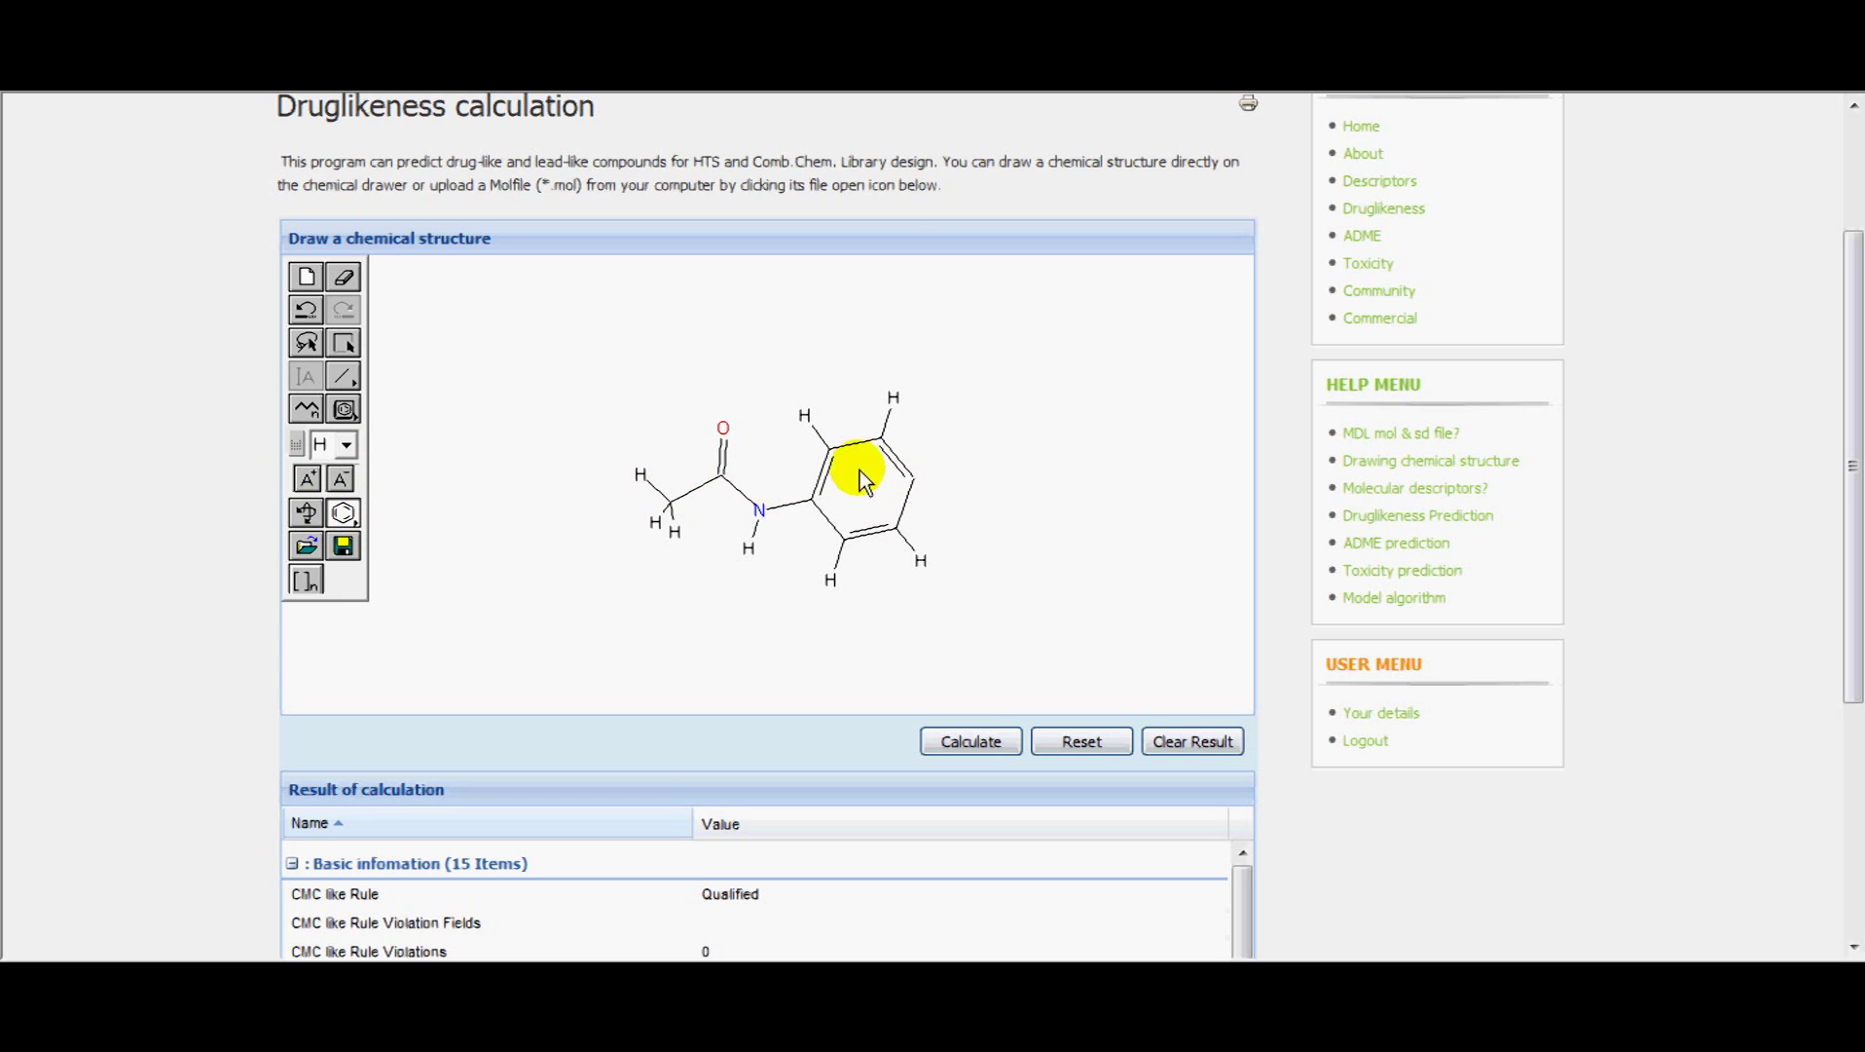
pyautogui.click(916, 481)
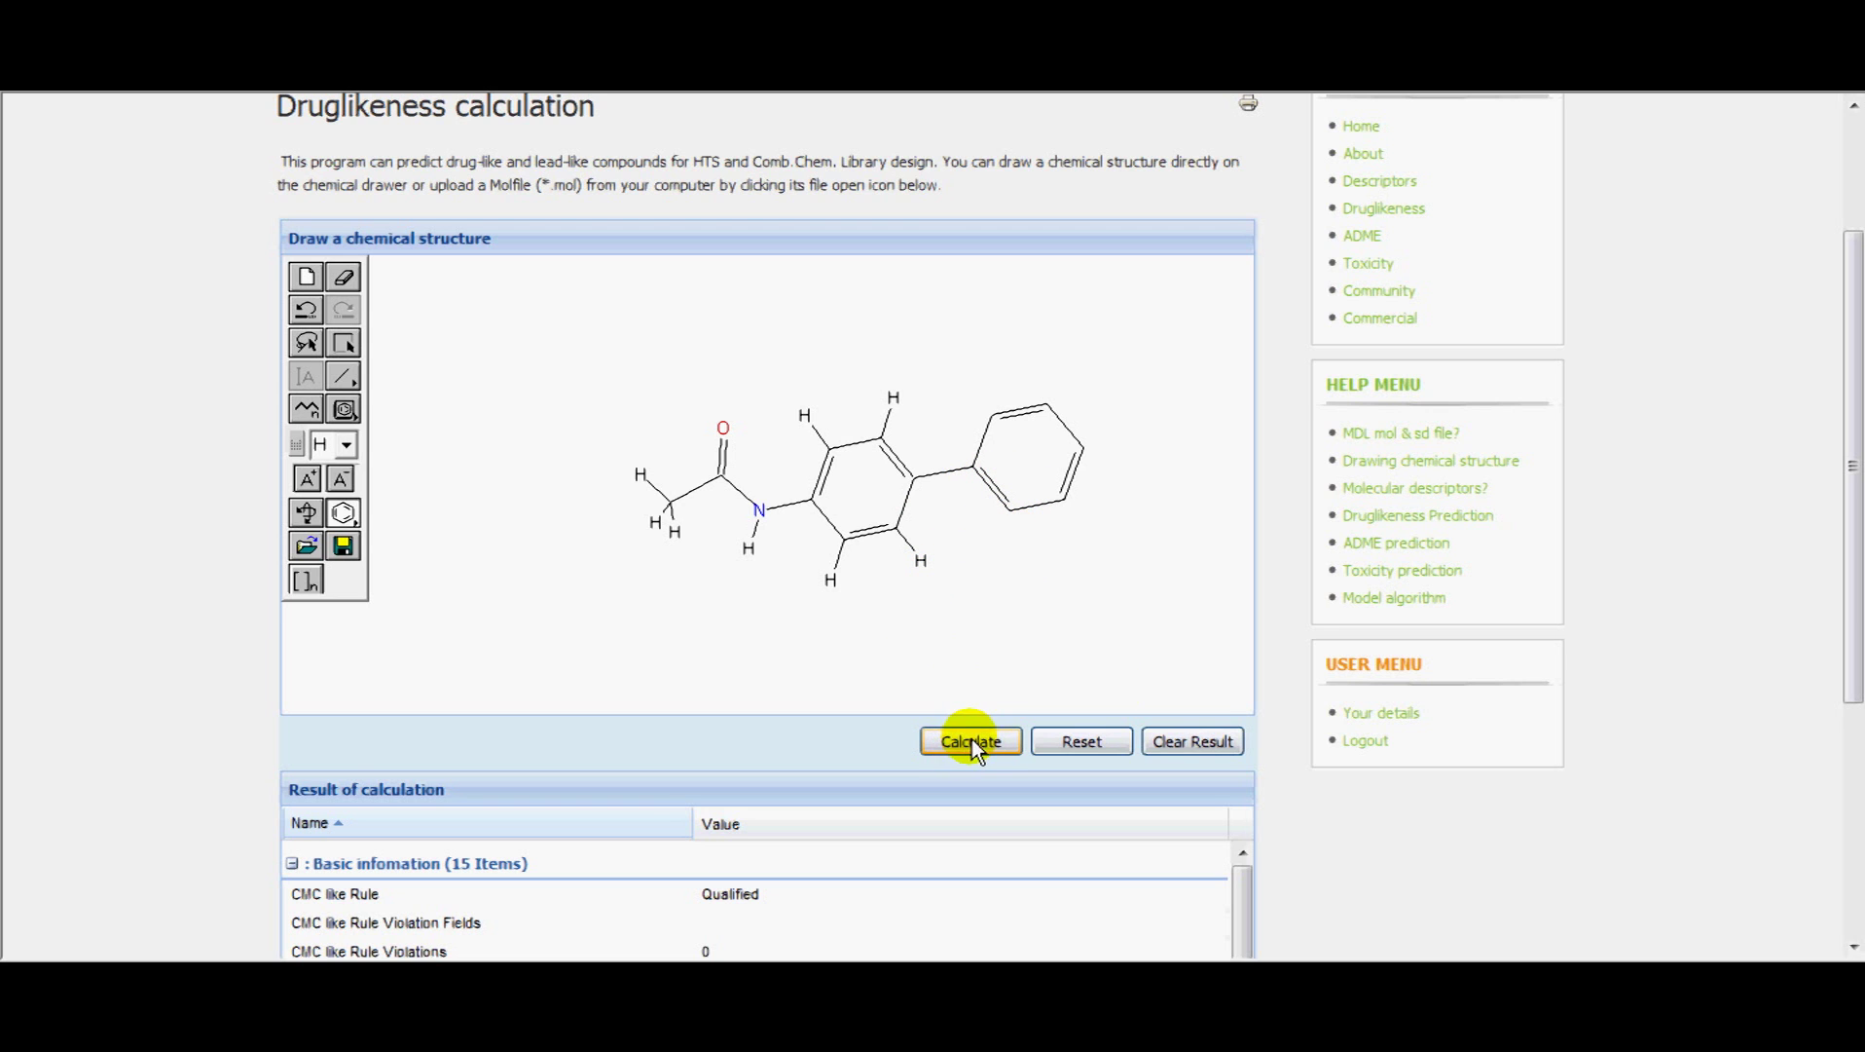
pyautogui.moveTo(1848, 479); pyautogui.dragTo(1853, 575)
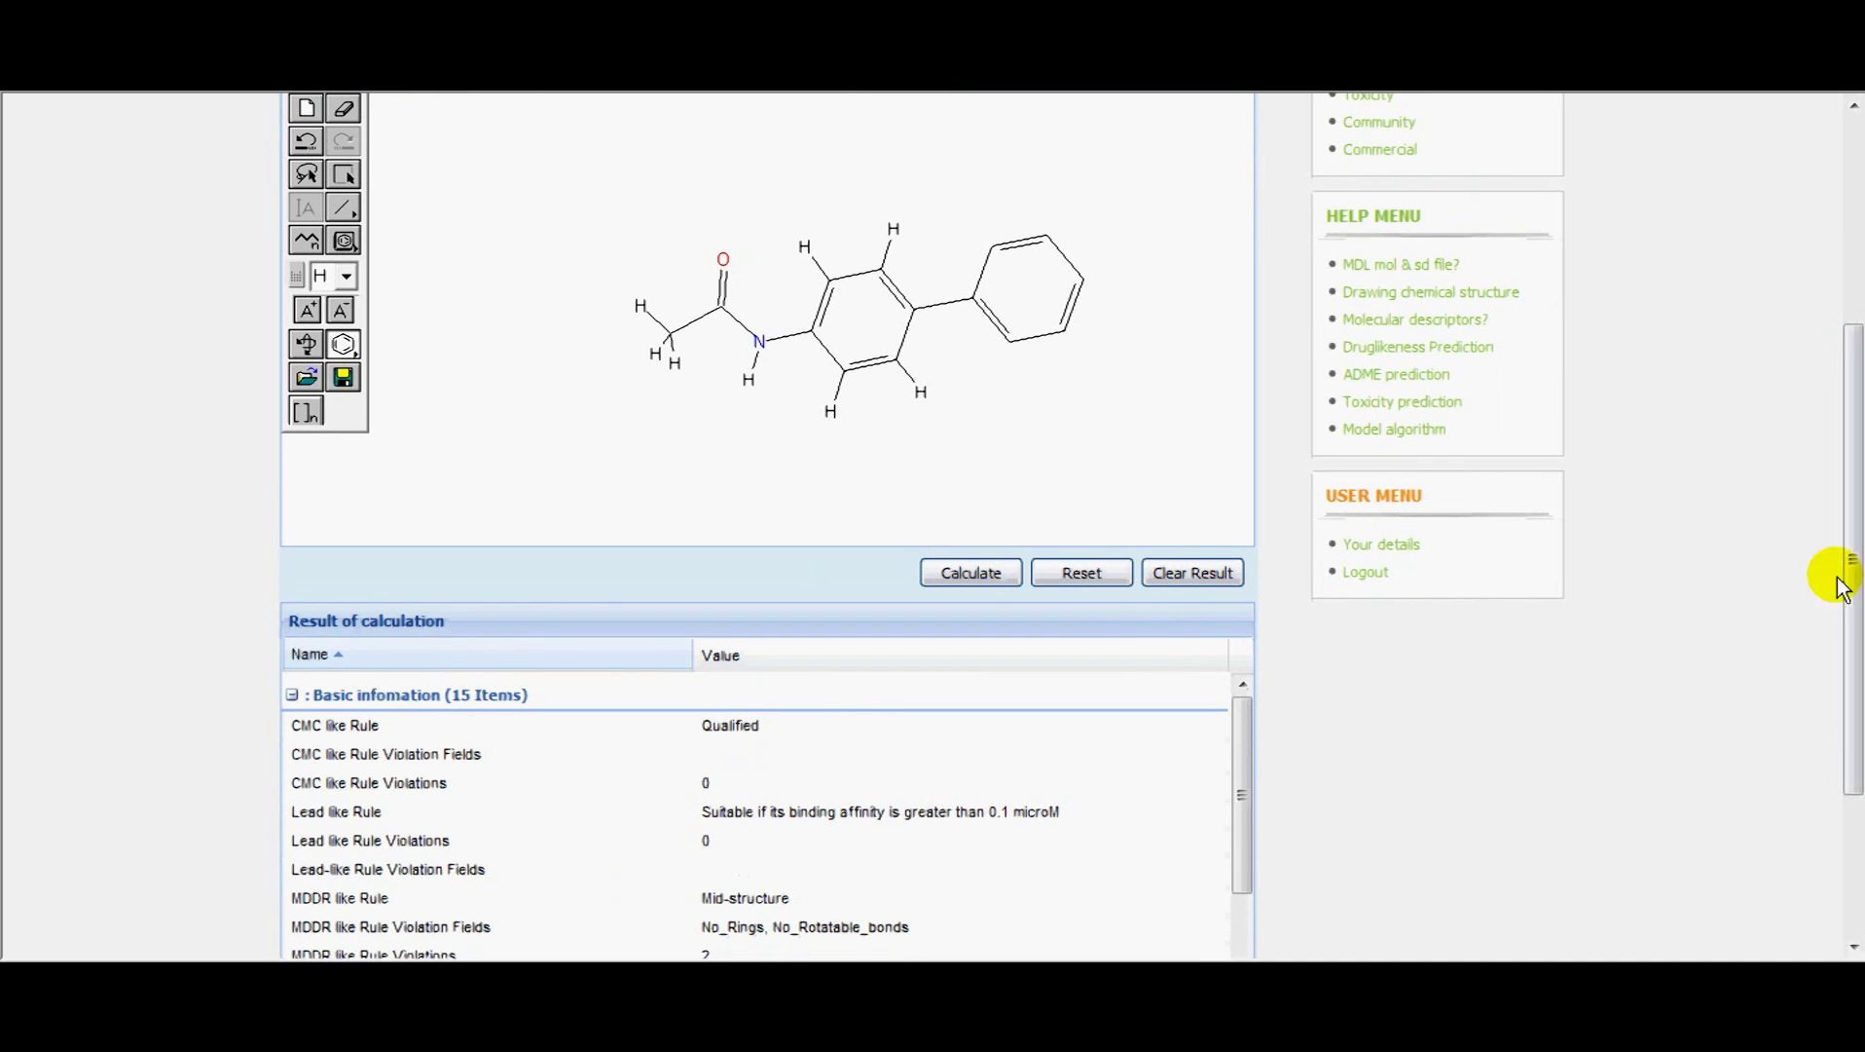
# Step: Switch to the Word document of PreADMET results and compare the rule violations of paracetamol and its substituted structures in the summary table
pyautogui.hotkey('alt', 'Tab')
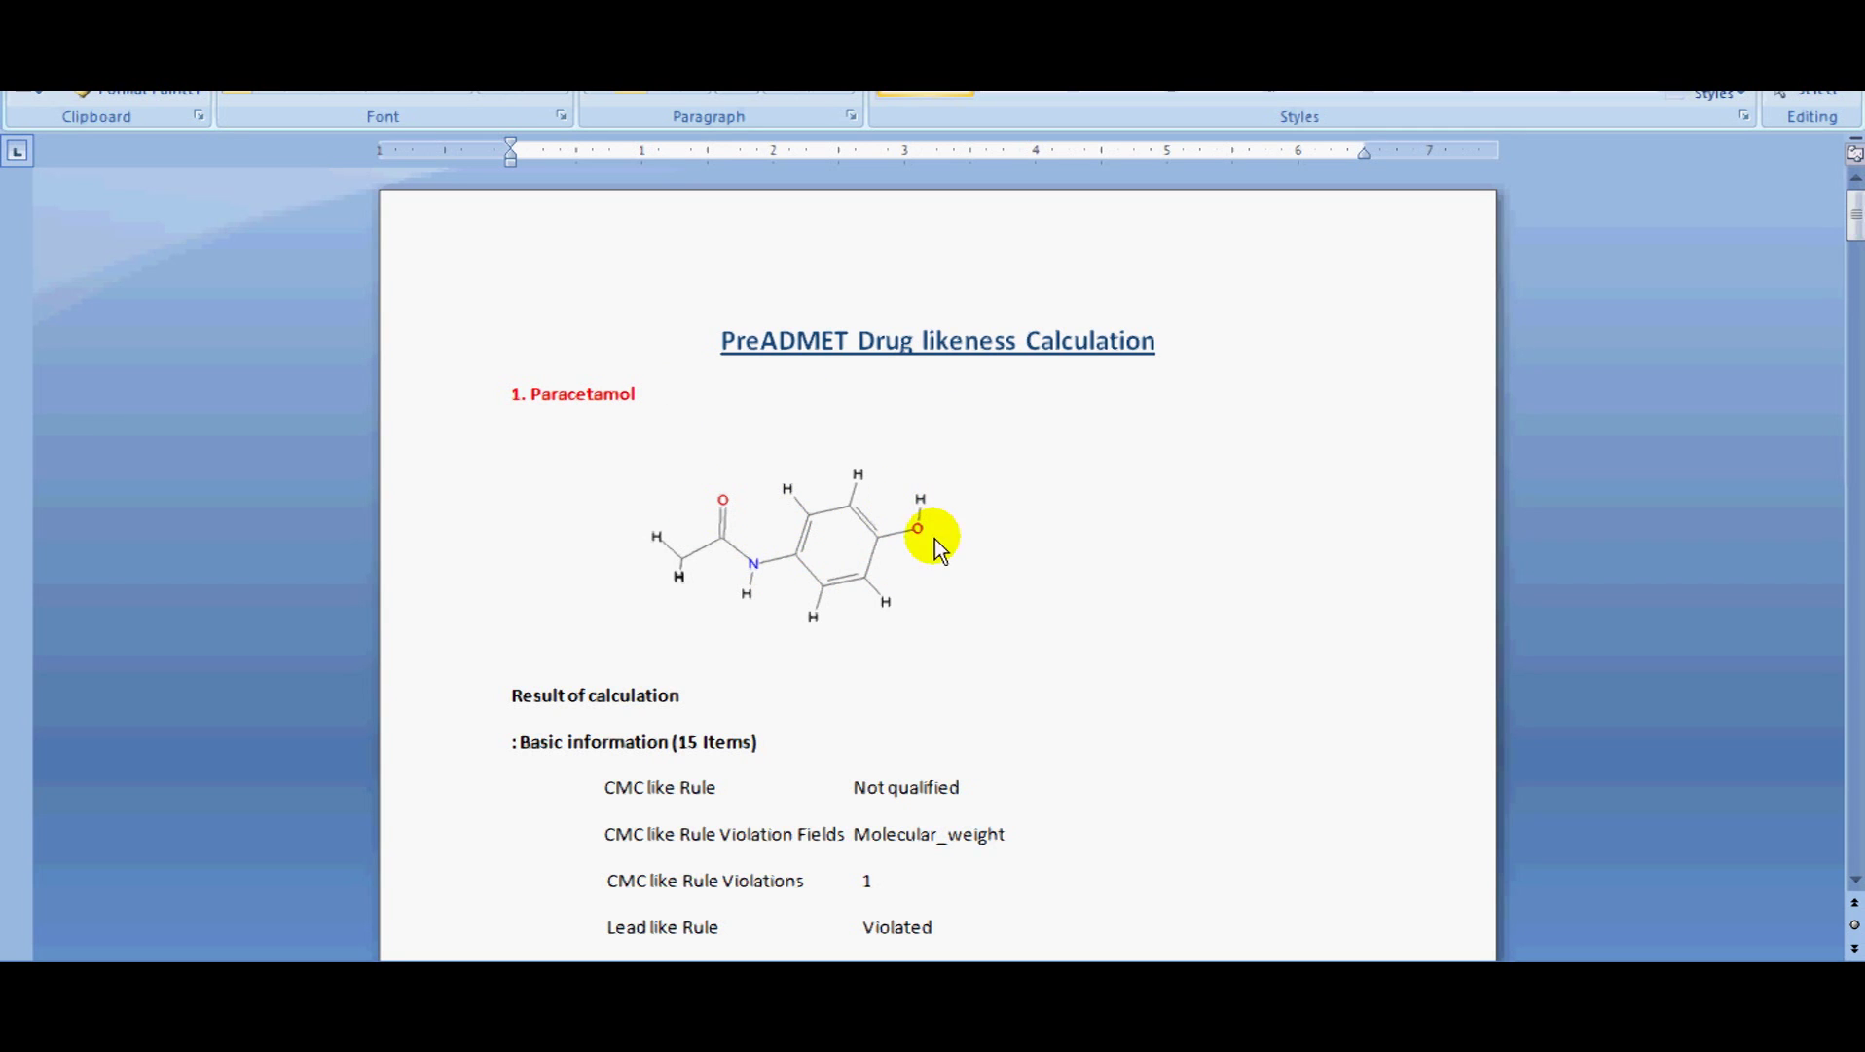
pyautogui.scroll(-2, 934, 545)
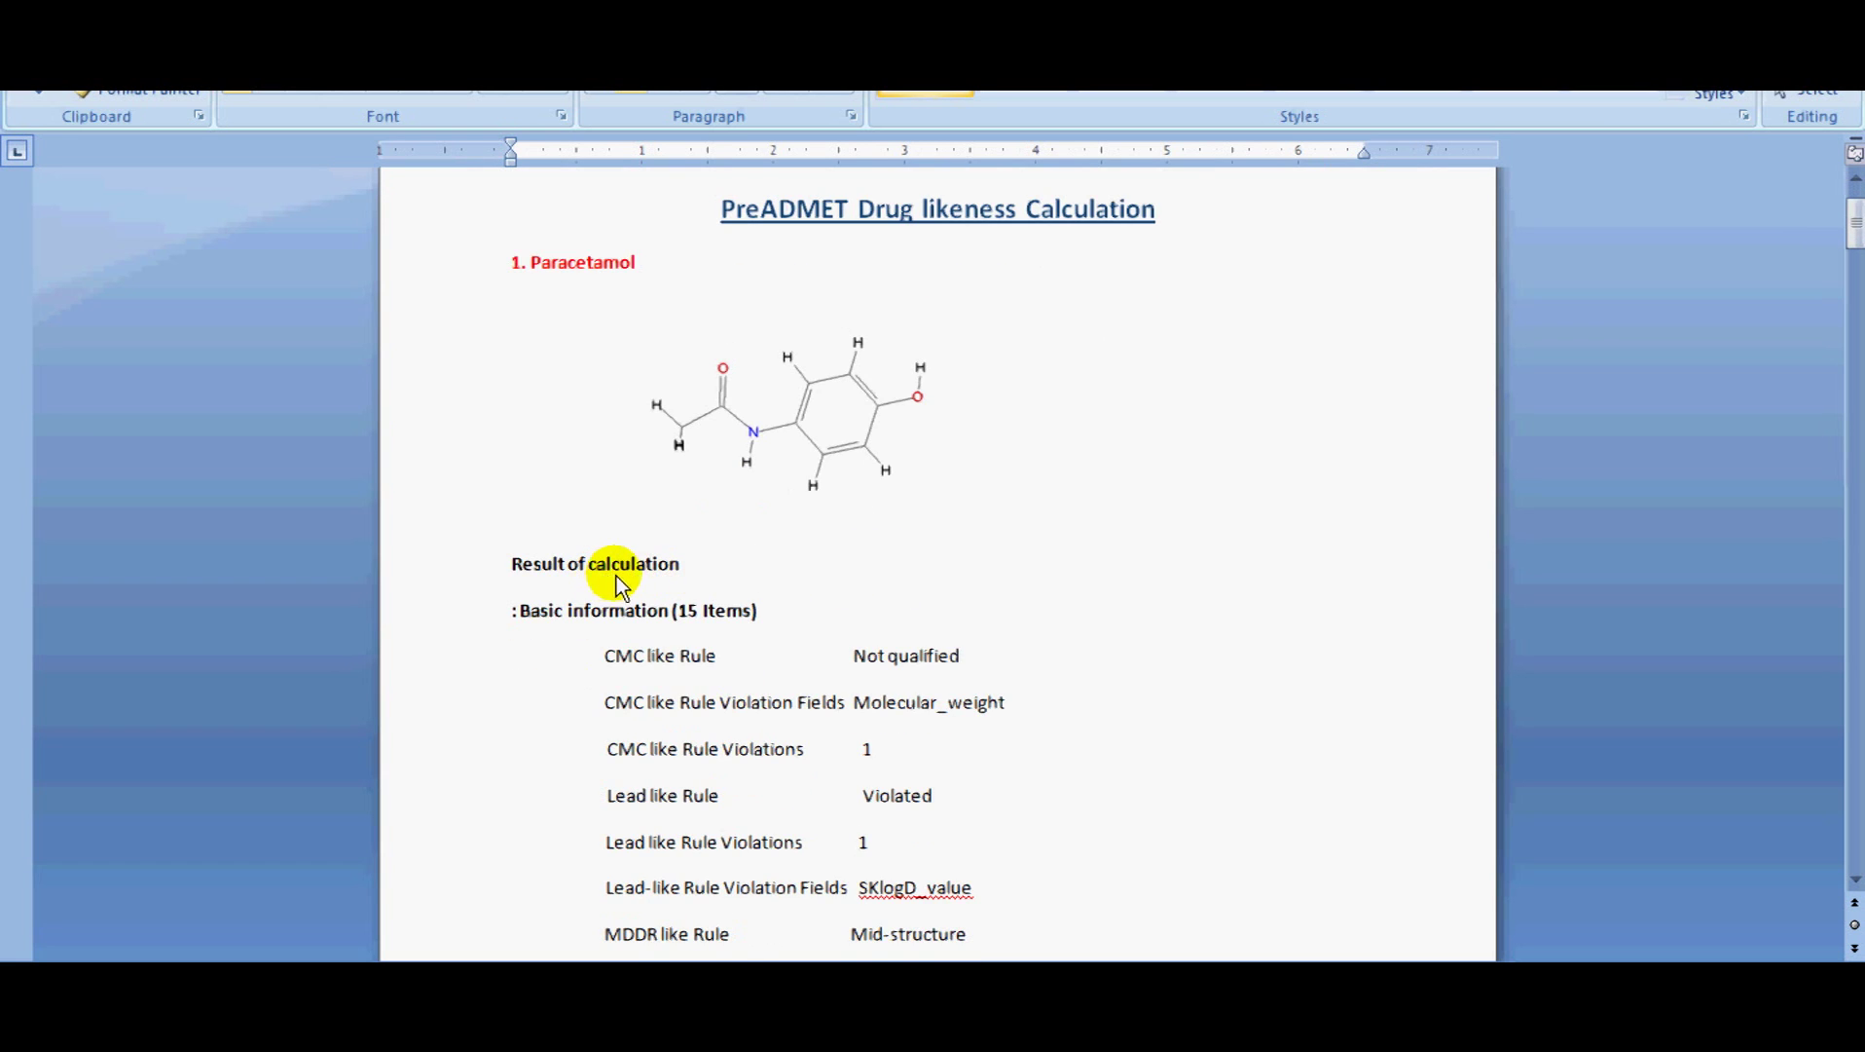
pyautogui.scroll(-3, 620, 584)
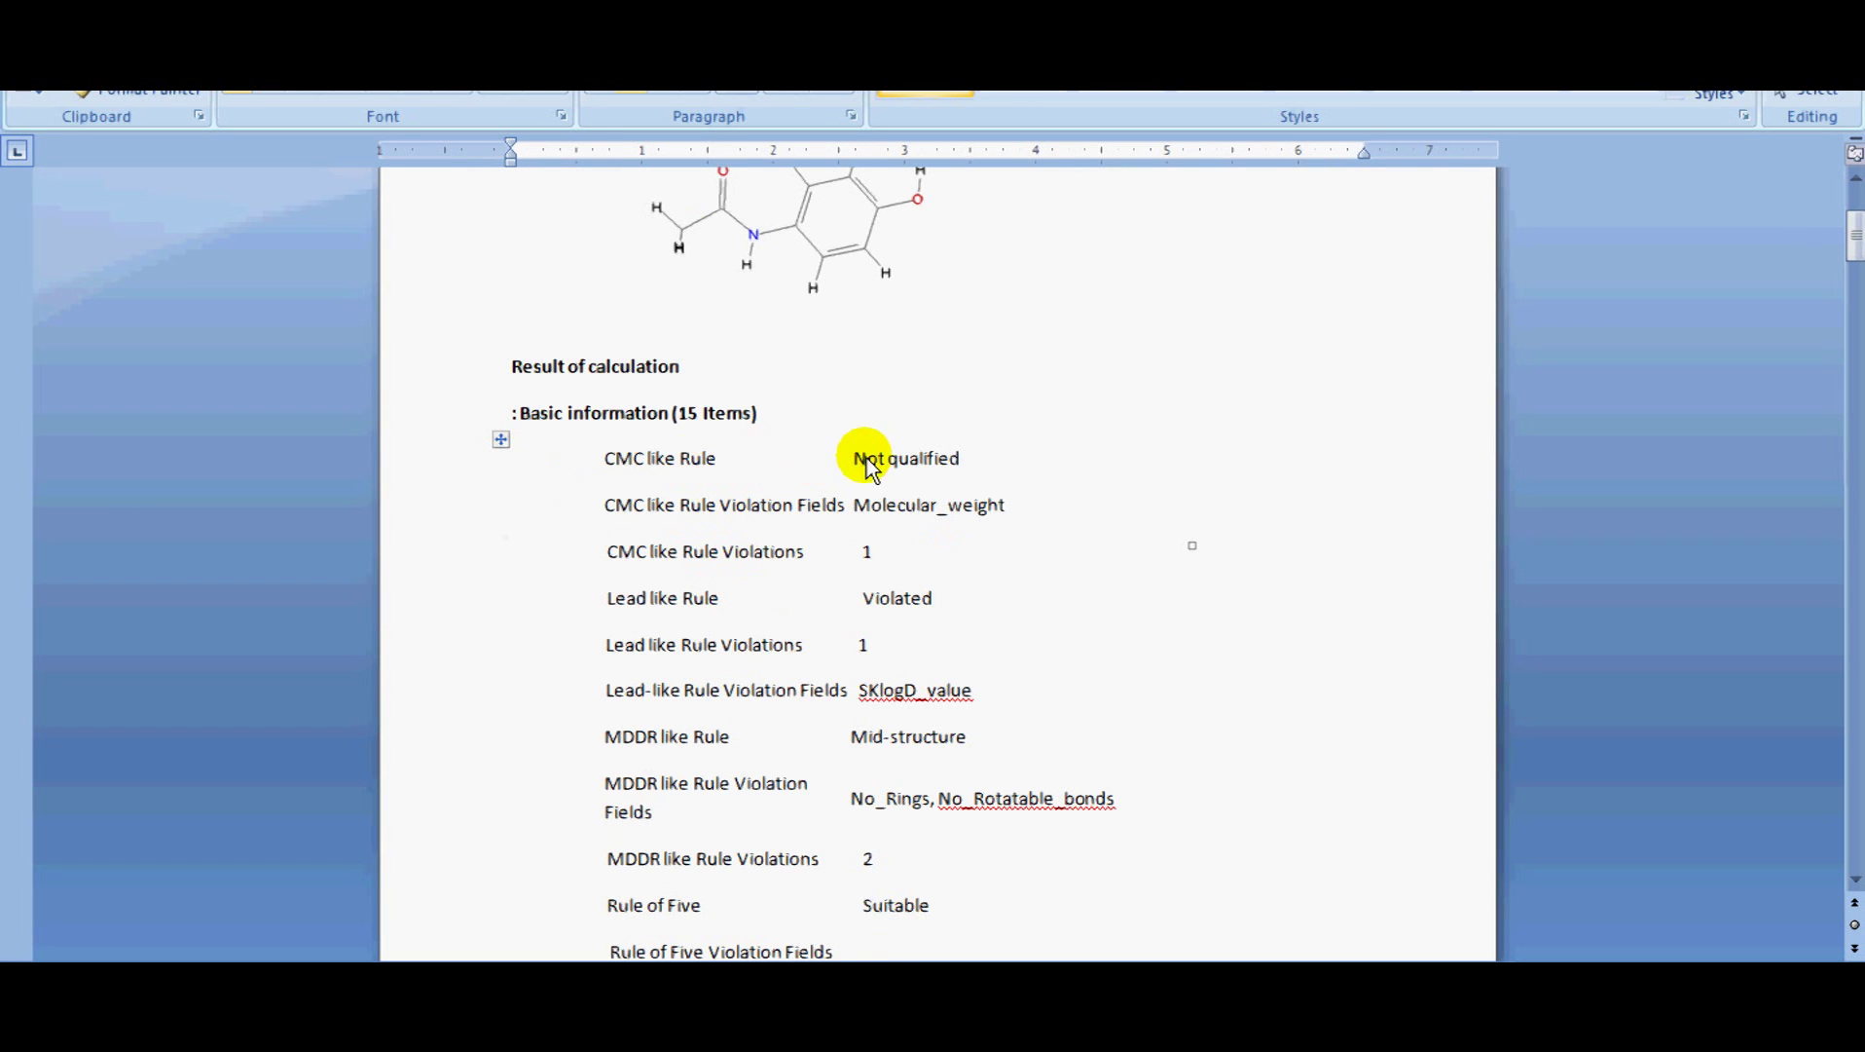
pyautogui.scroll(-2, 906, 466)
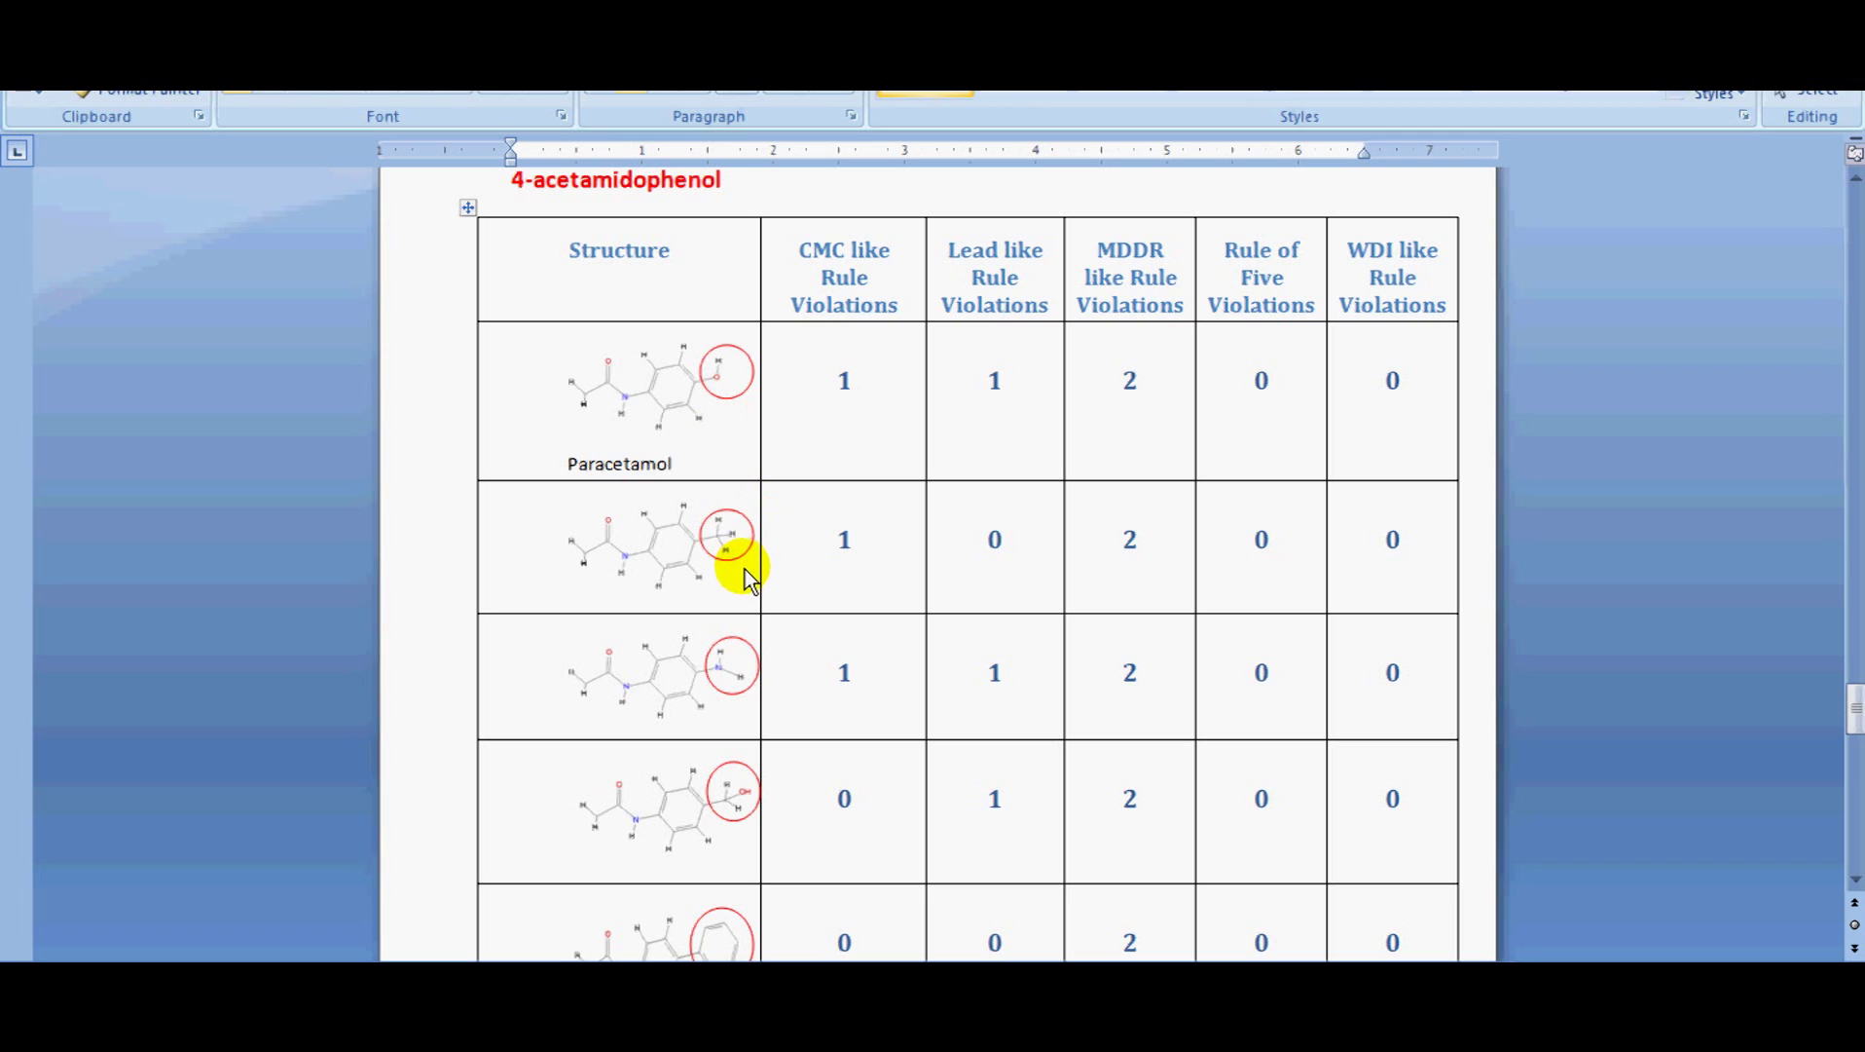
pyautogui.scroll(-3, 745, 573)
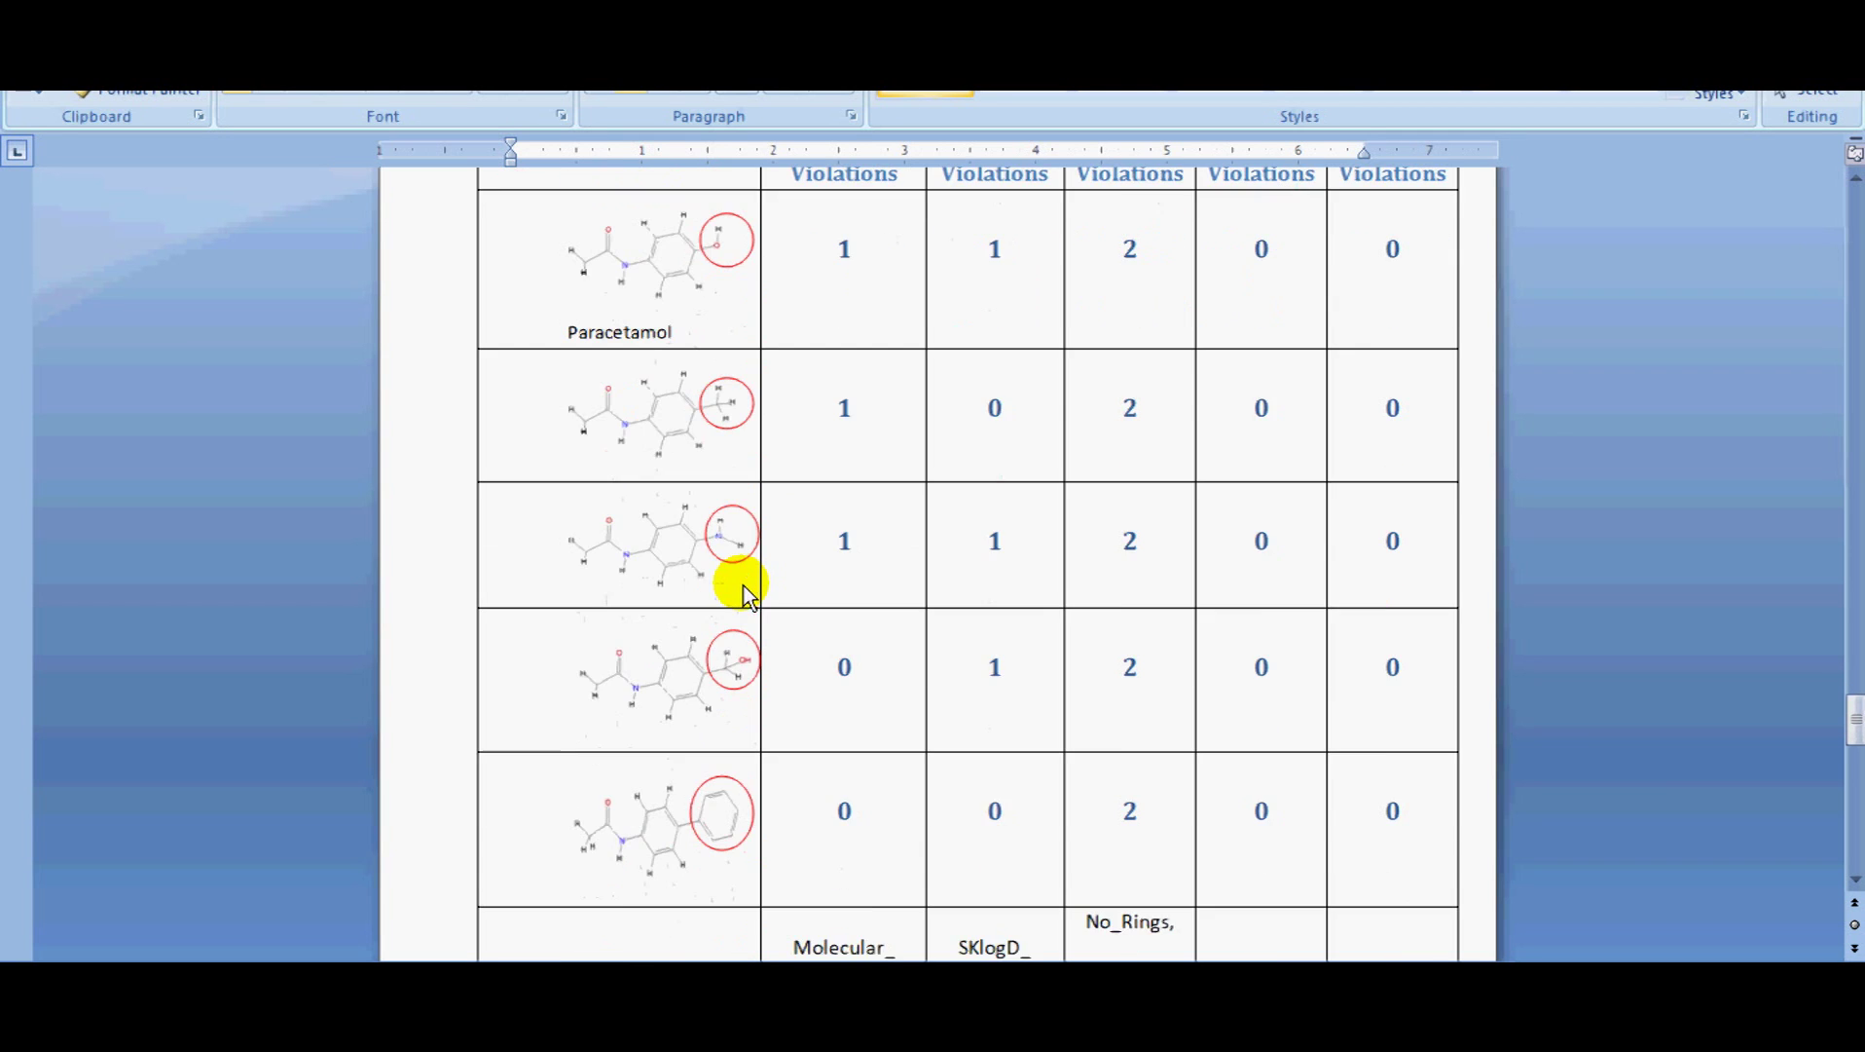
pyautogui.scroll(2, 730, 643)
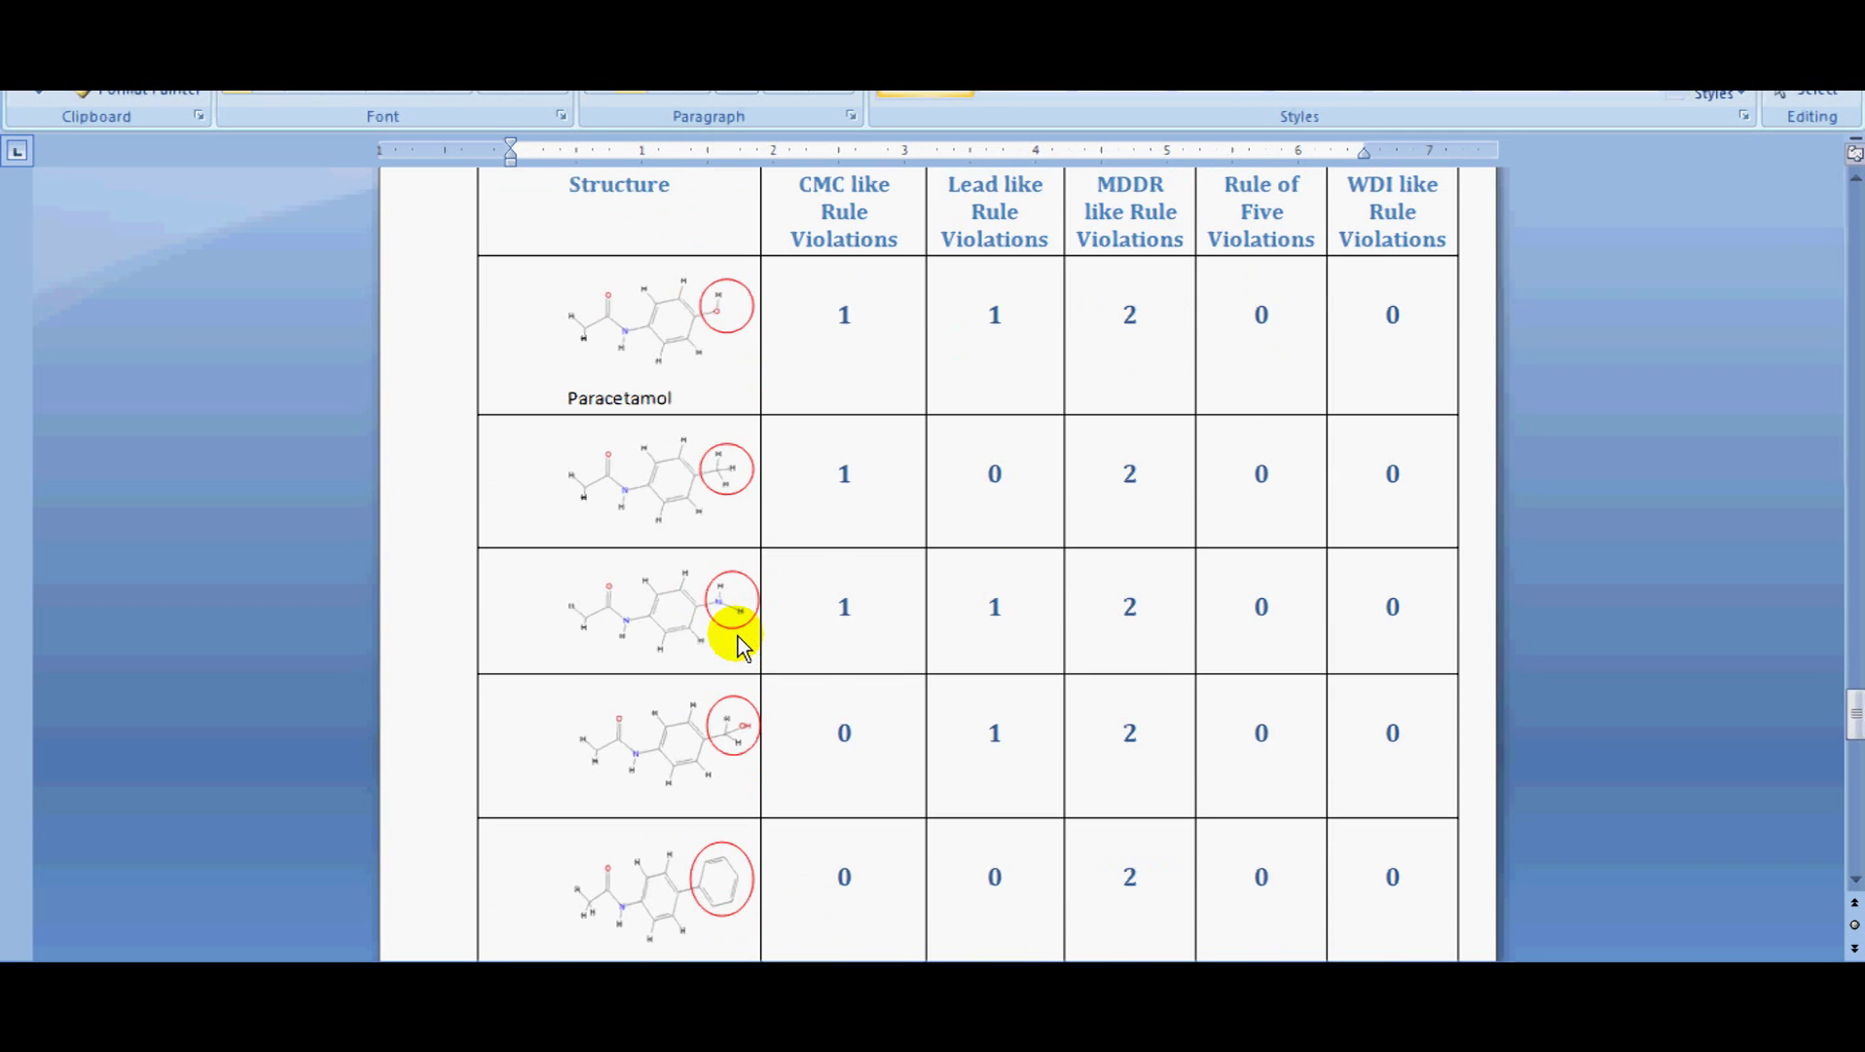